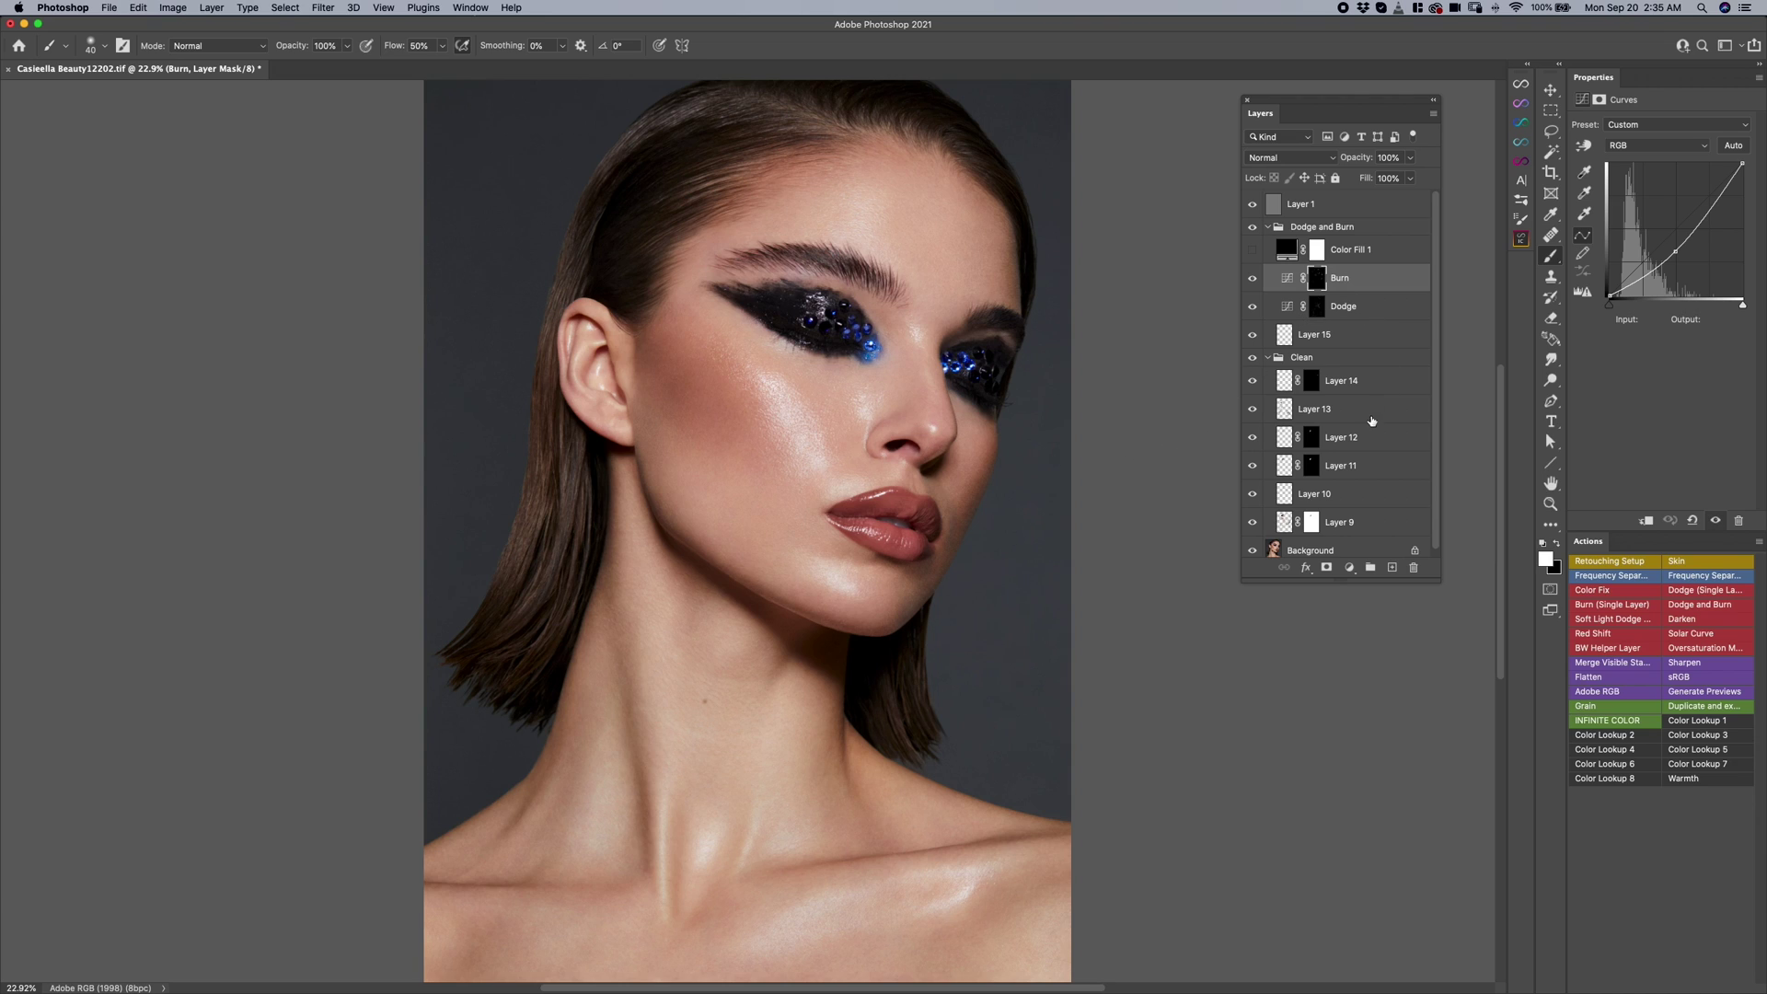
Toggle the visibility of the Dodge and Burn group off and on to compare the retouch.
left_click(1252, 228)
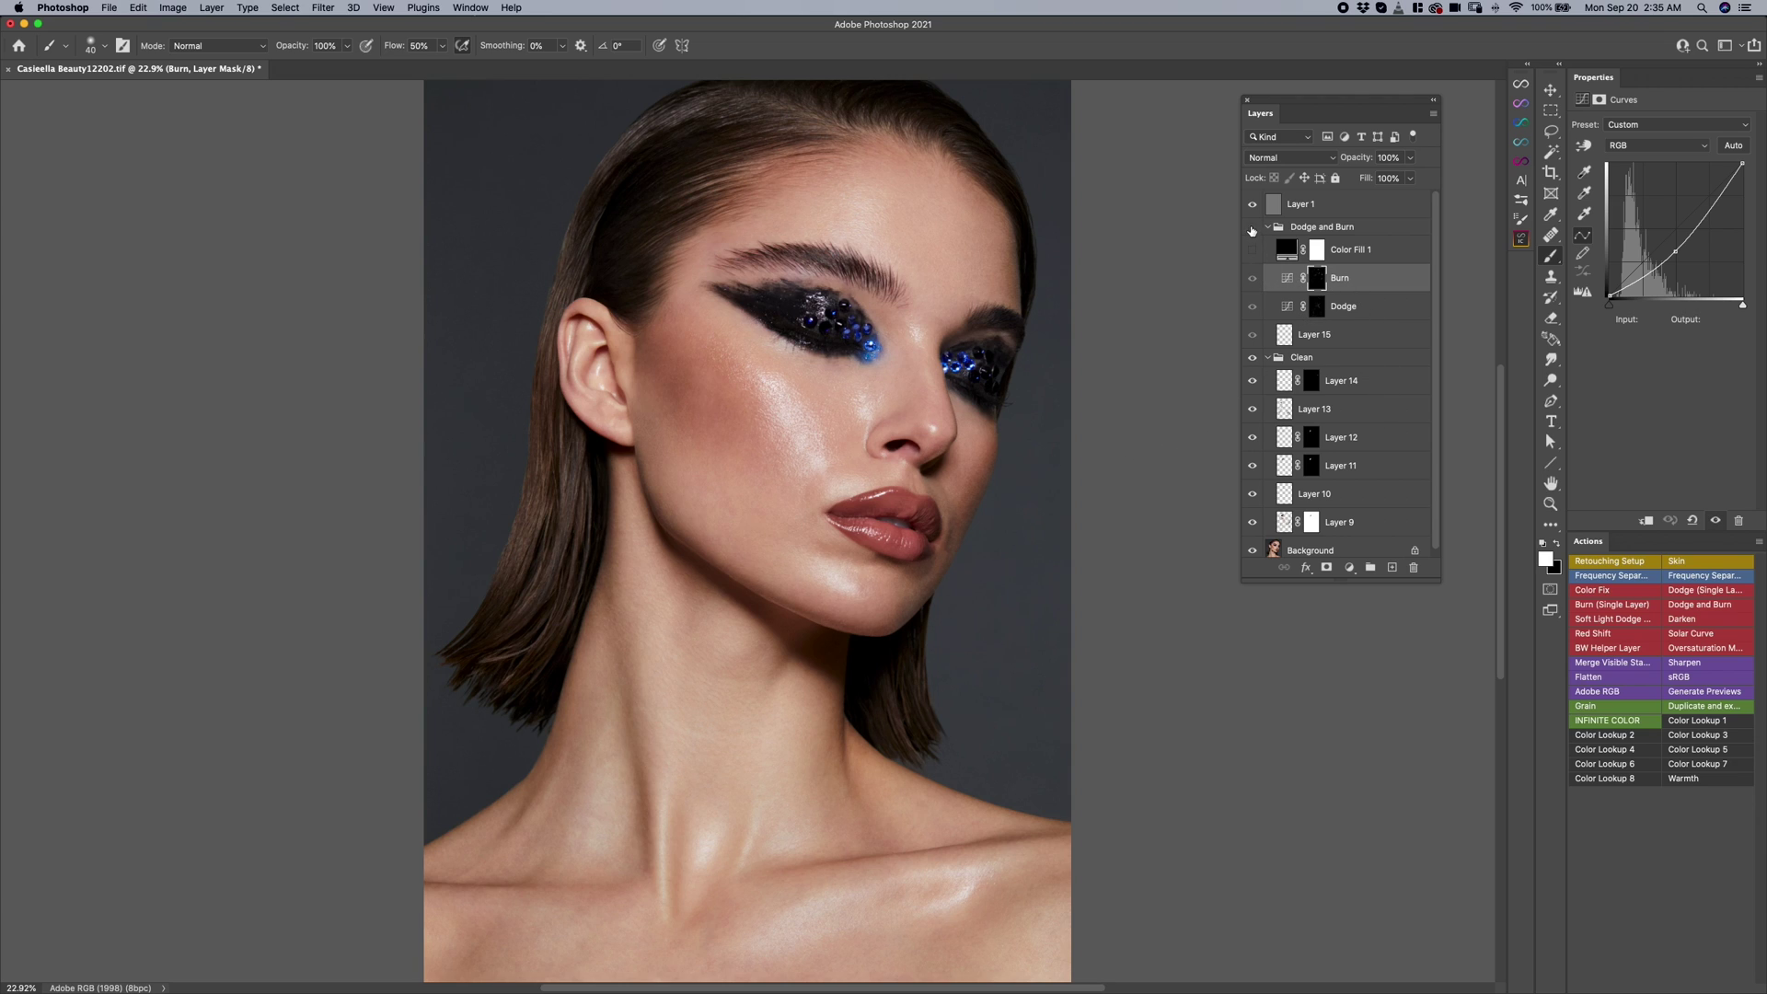
left_click(1252, 228)
left_click(1252, 228)
left_click(1253, 228)
Paint a test stroke over the cheek on the Dodge mask and another on the Burn mask, and undo both.
left_click(1318, 308)
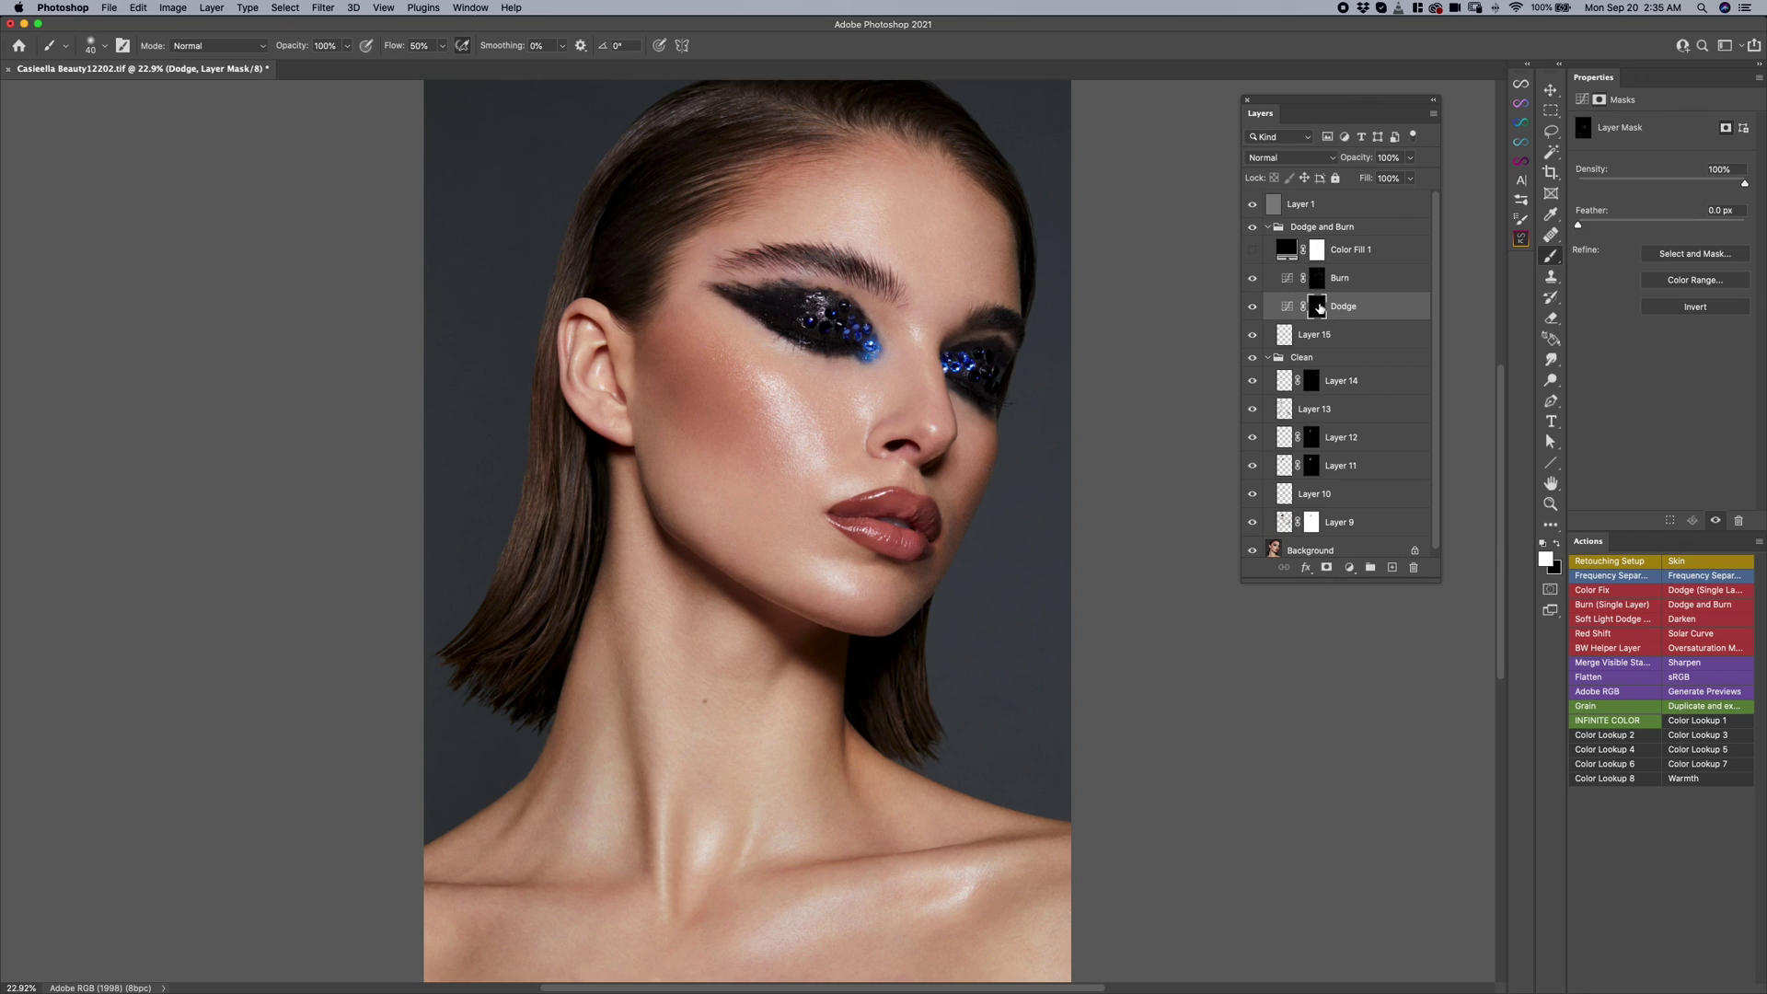
mouse_move(765, 497)
left_mouse_down()
mouse_move(750, 515)
mouse_move(741, 472)
left_mouse_up()
left_click(1317, 278)
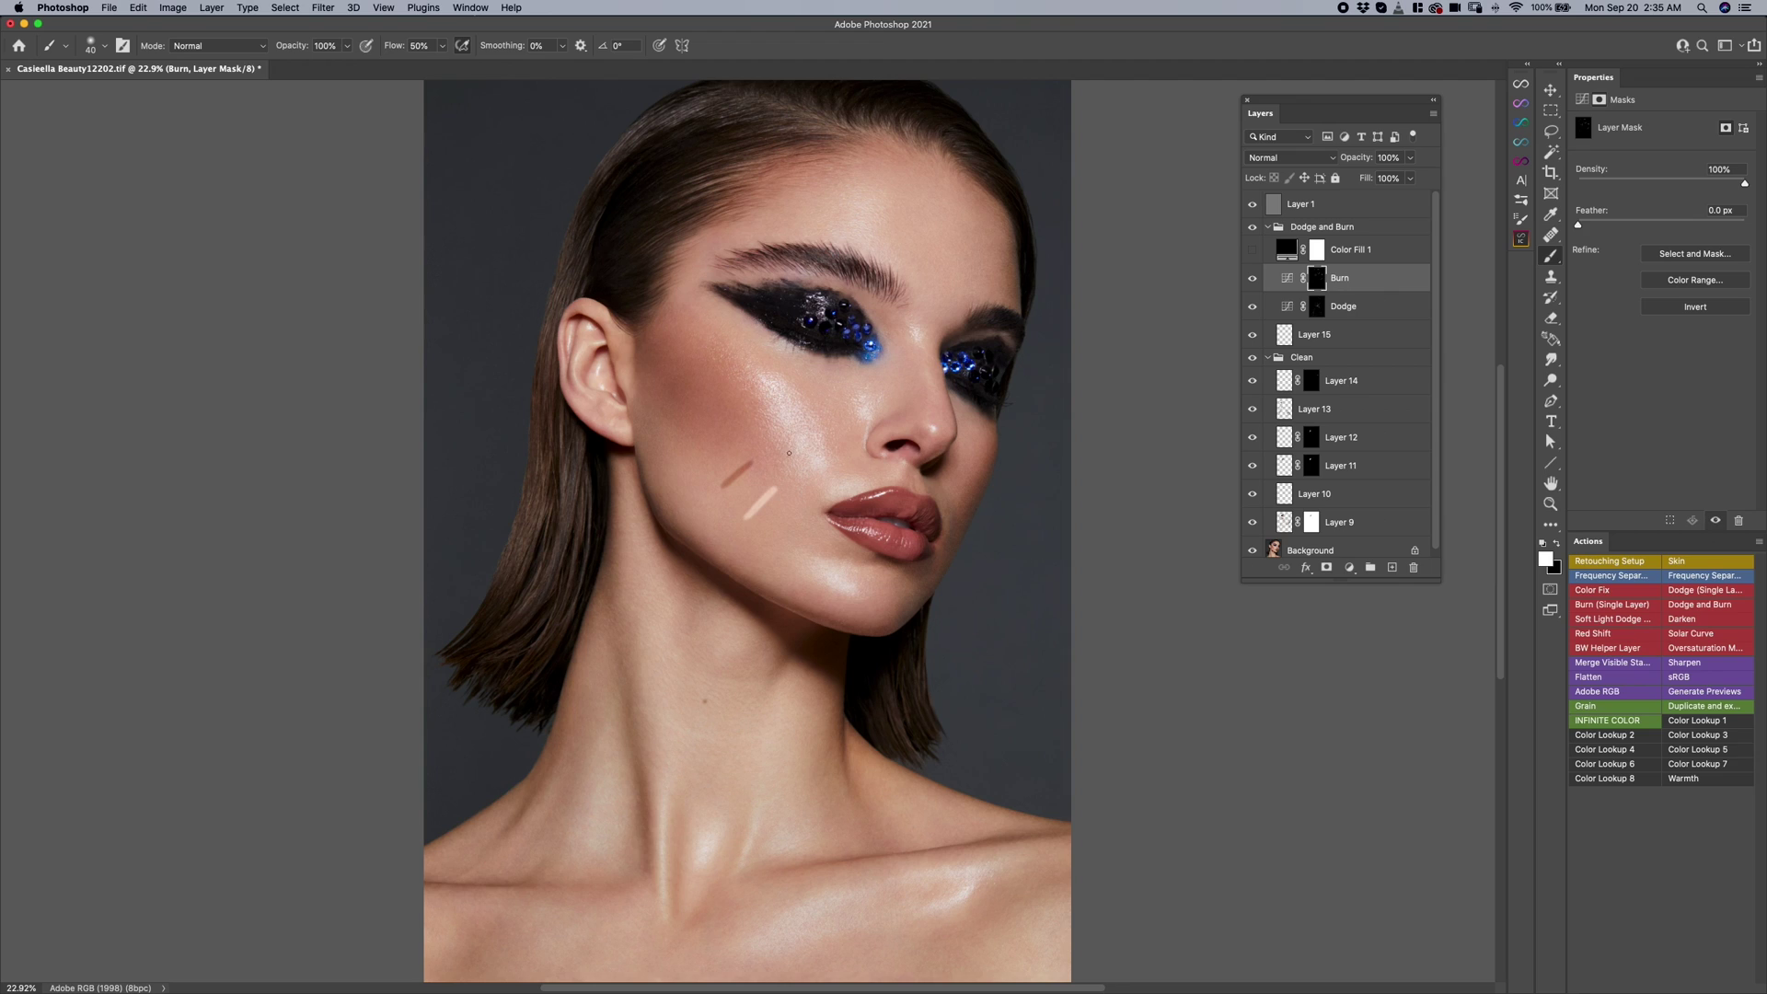
key("super+z")
key("super+z")
Alternate the active layer repeatedly between Dodge and Burn without using the pointer, ending on Burn.
key("alt+bracketleft")
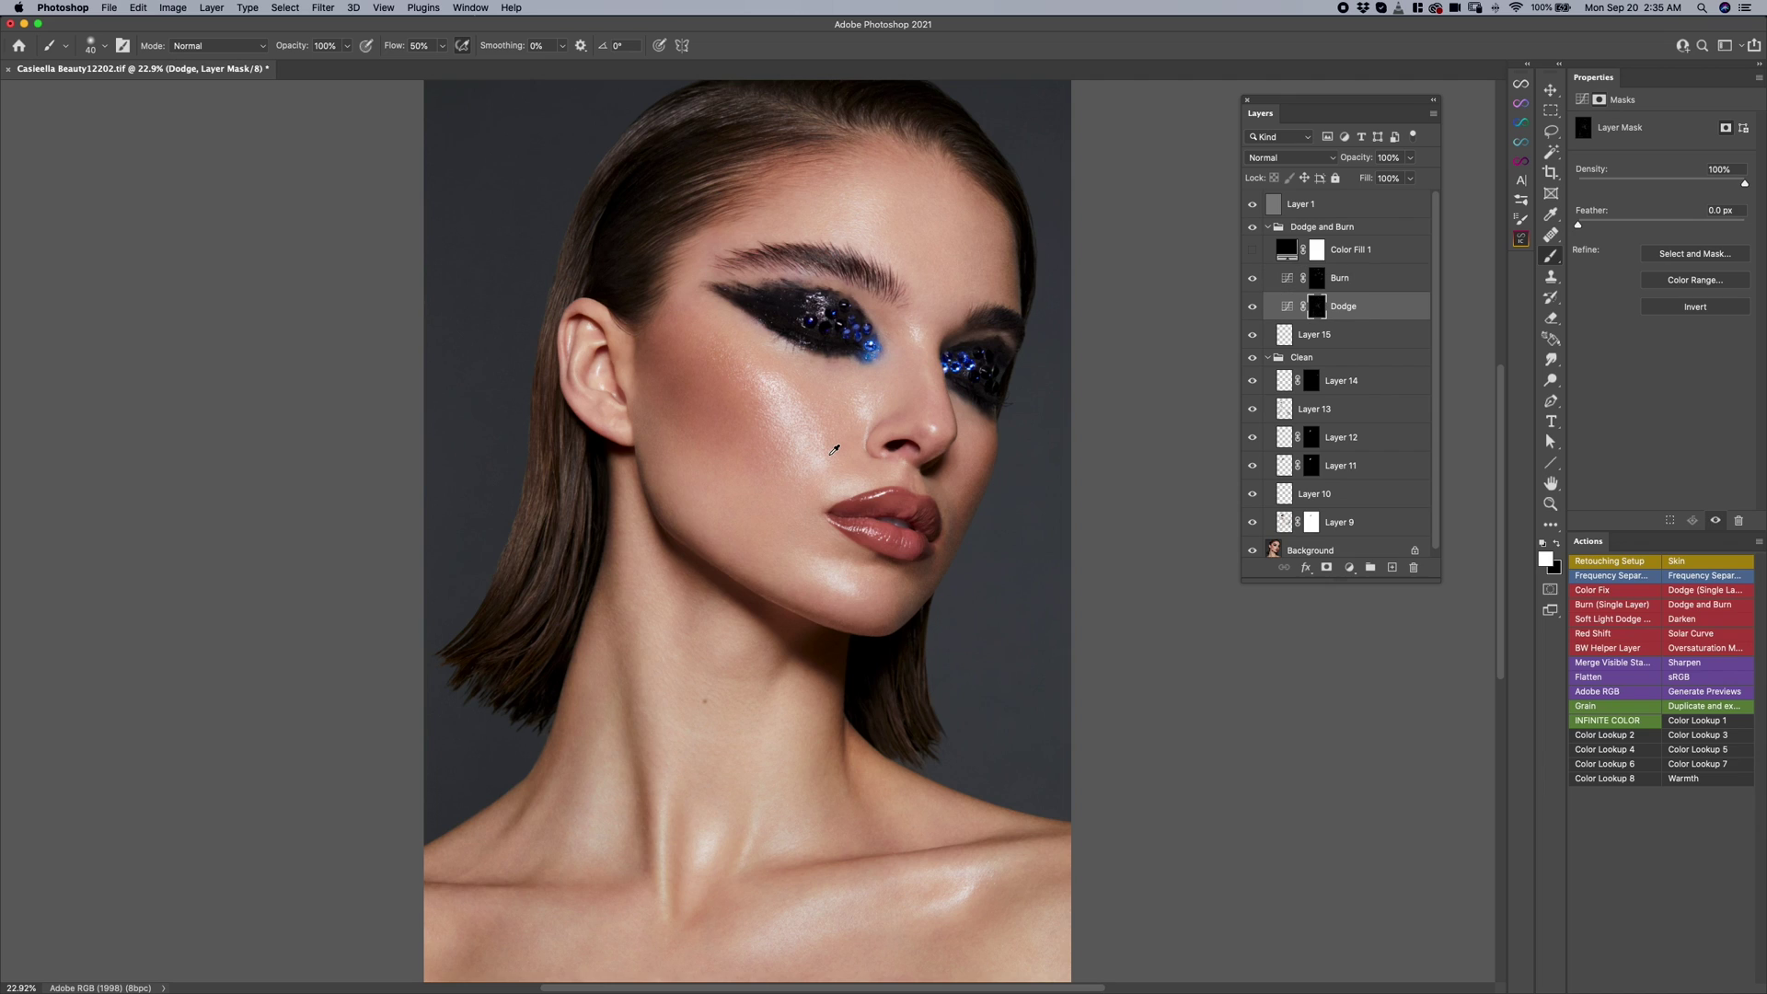
key("alt+bracketright")
key("alt+bracketleft")
key("alt+bracketright")
key("alt+bracketleft")
key("alt+bracketleft")
key("alt+bracketright")
key("alt+bracketright")
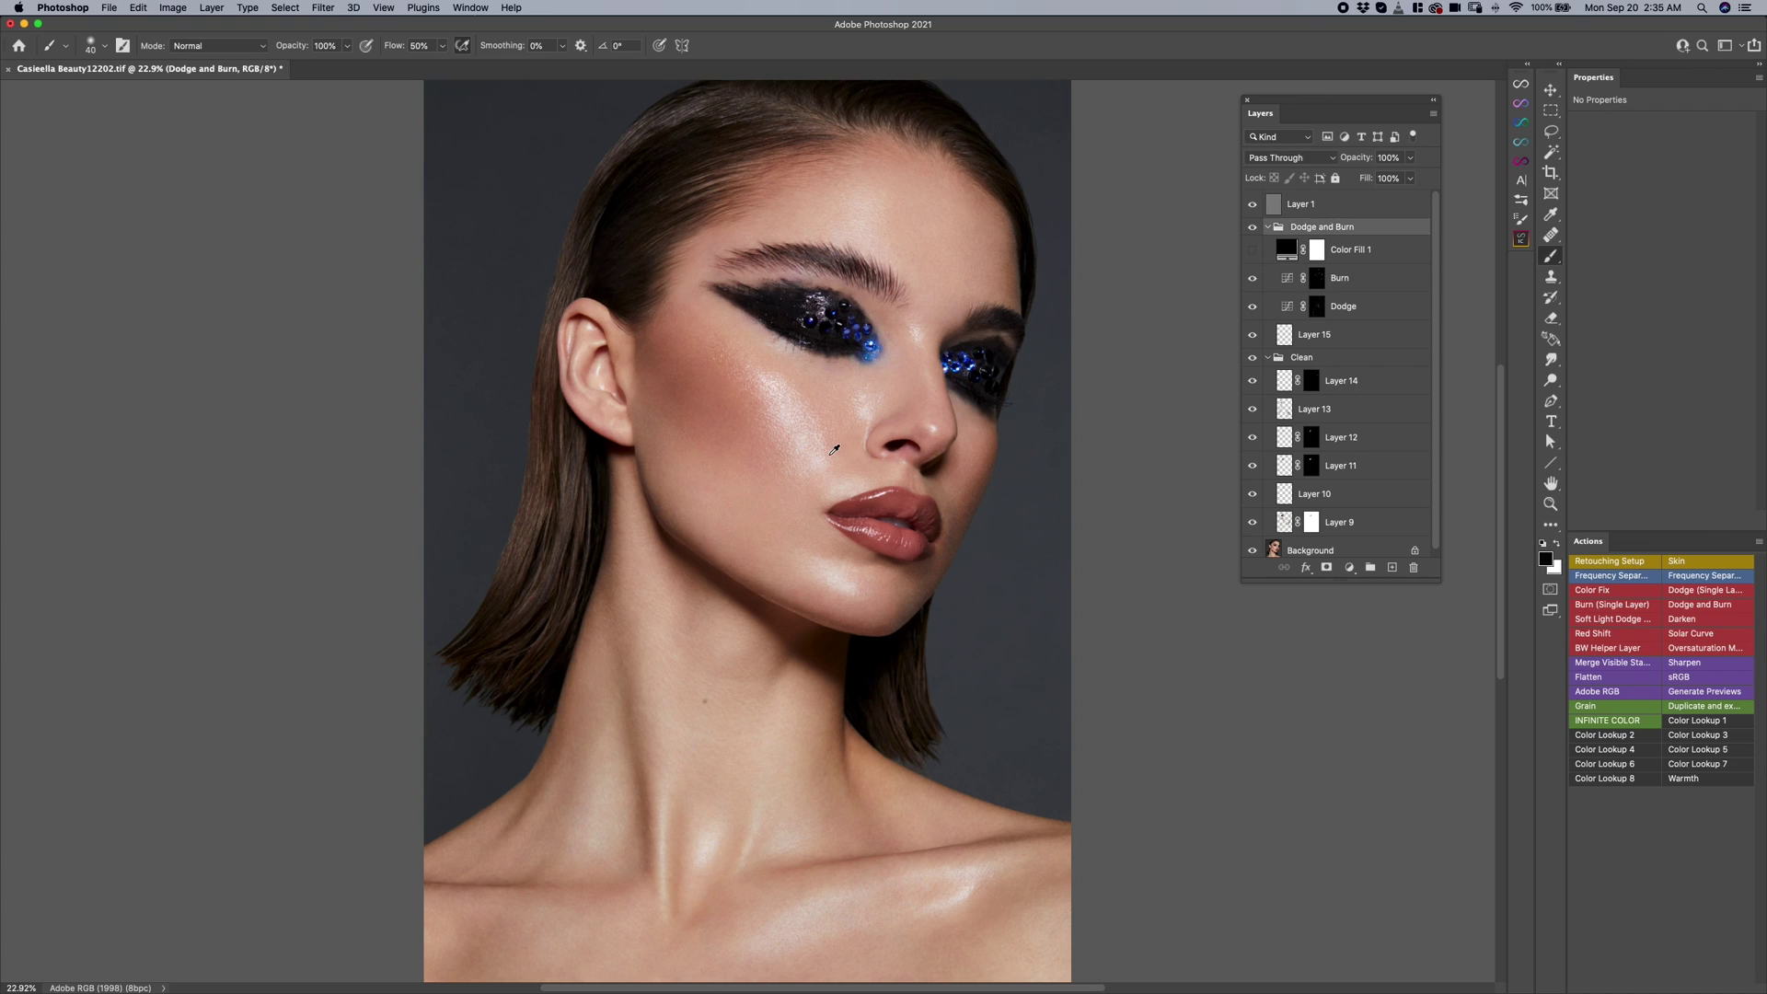
key("alt+bracketleft")
key("alt+bracketright")
key("alt+bracketleft")
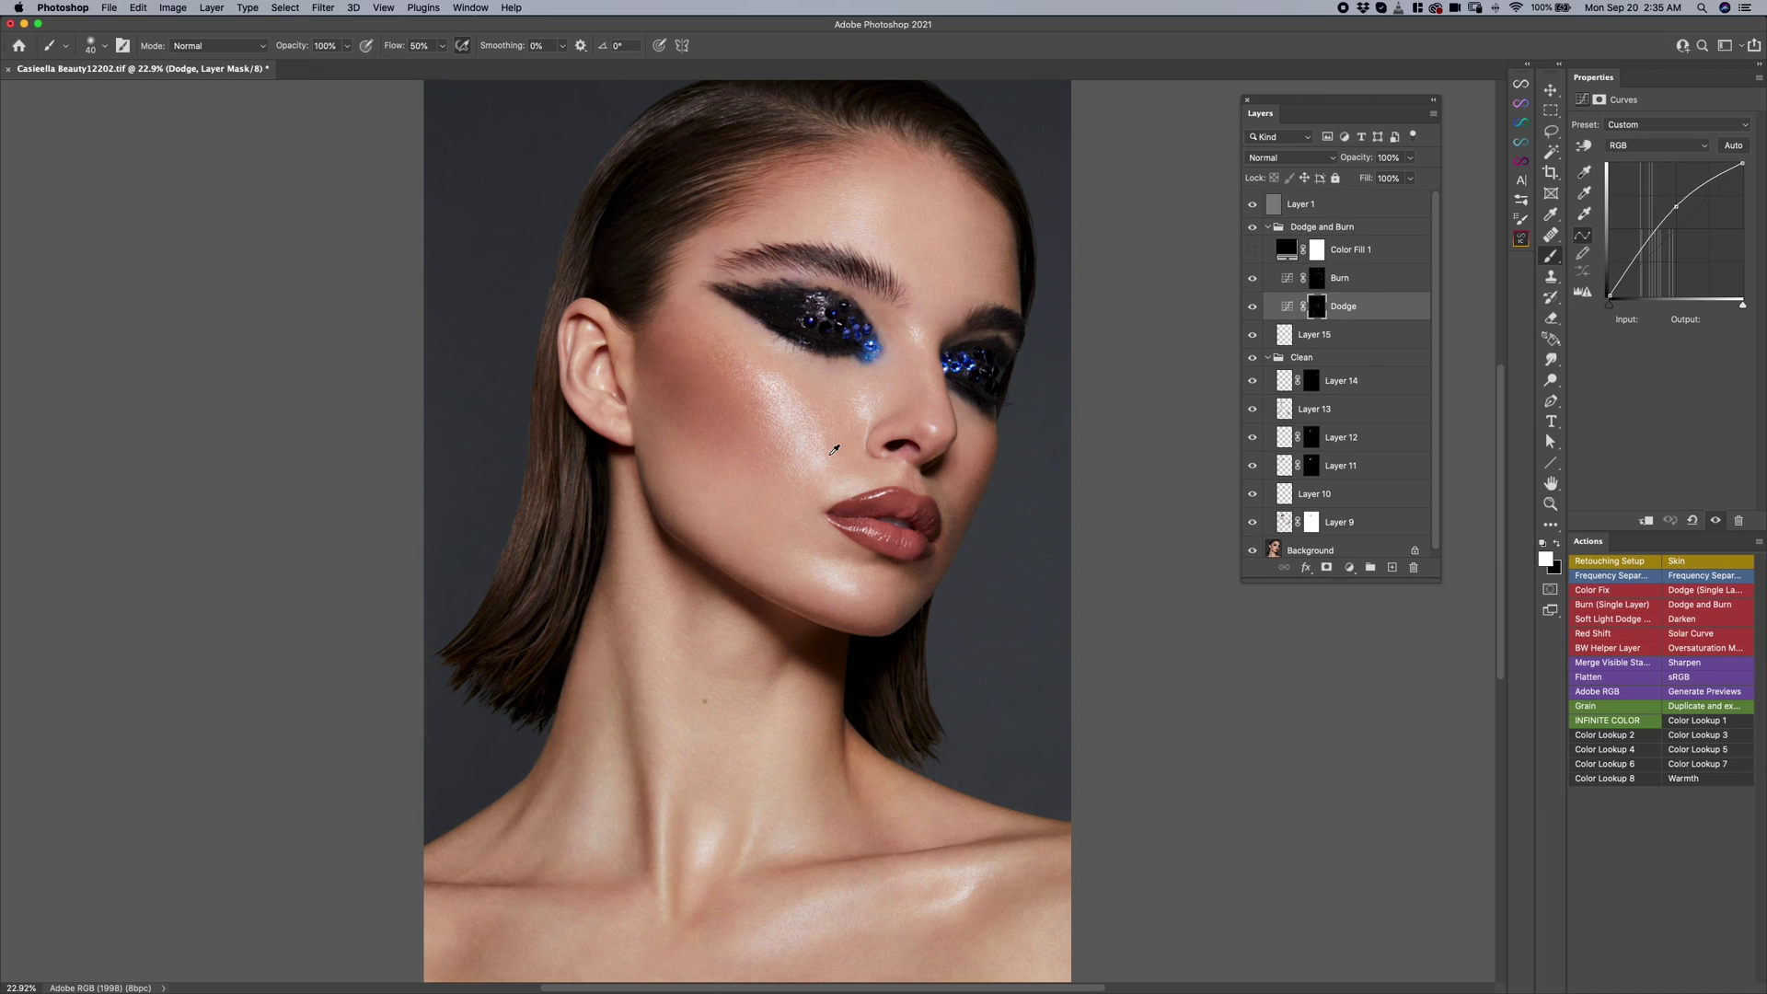
key("alt+bracketright")
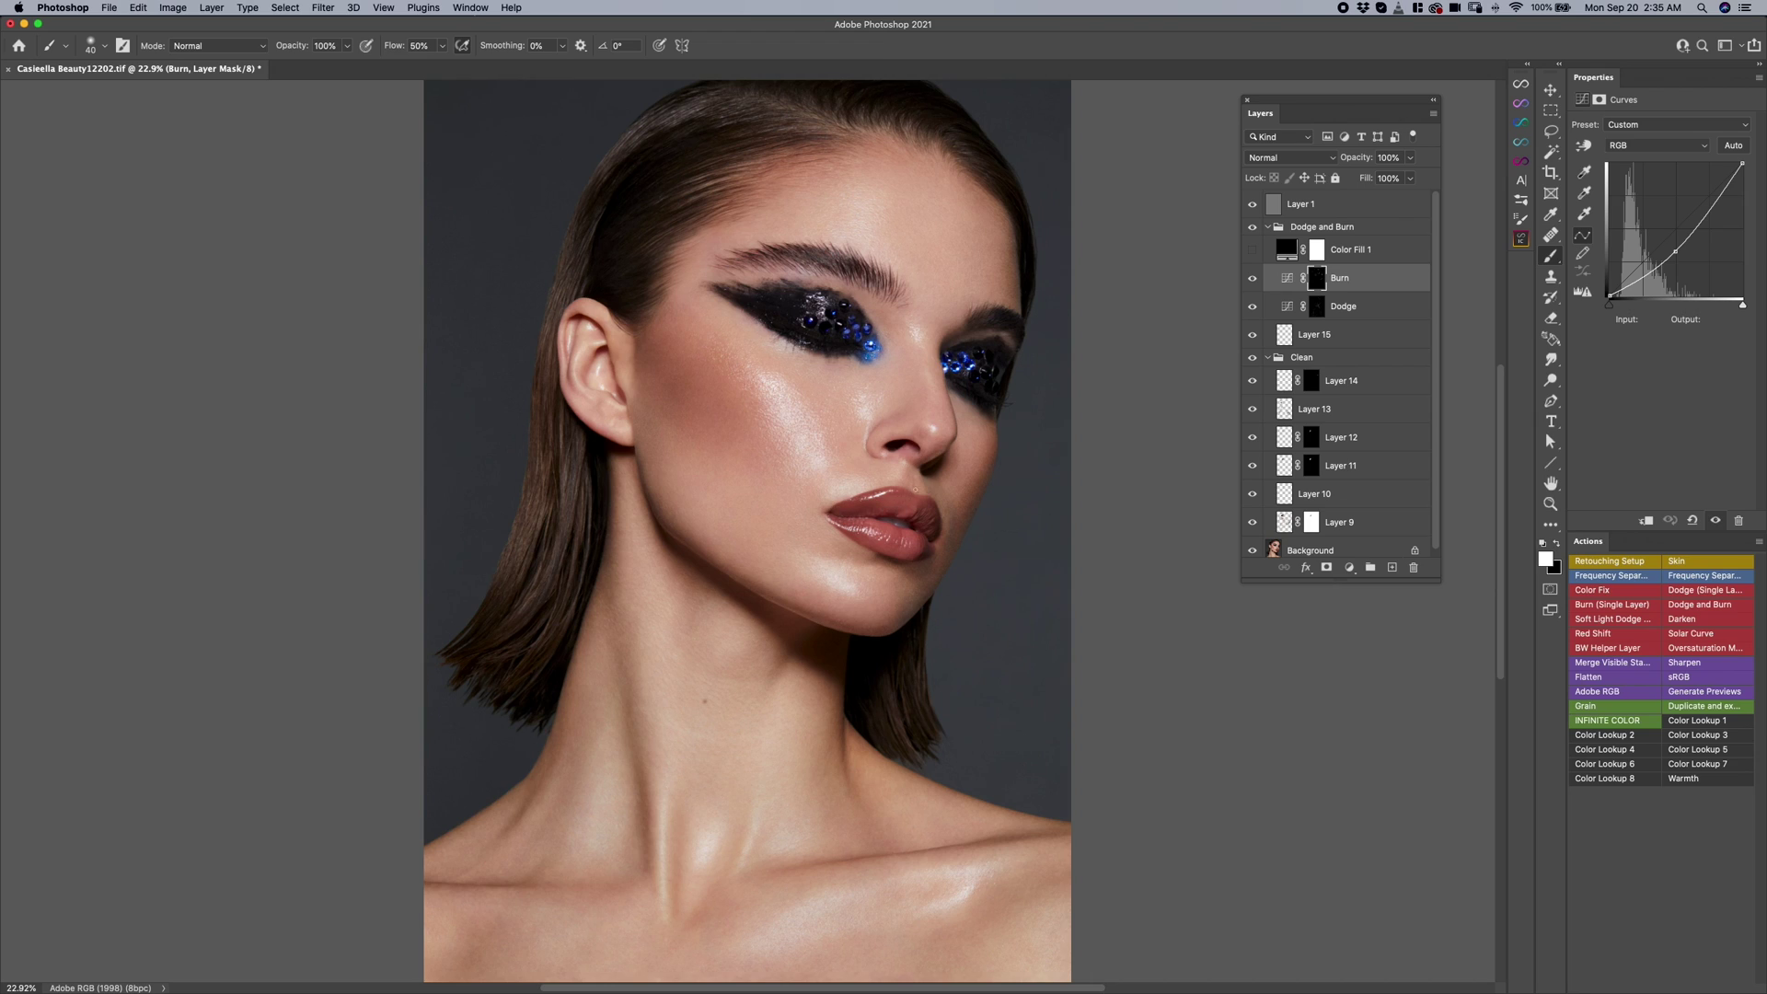
Select the Burn and Dodge layers together and look up the Layer carousel script.
left_click(1348, 309, "shift")
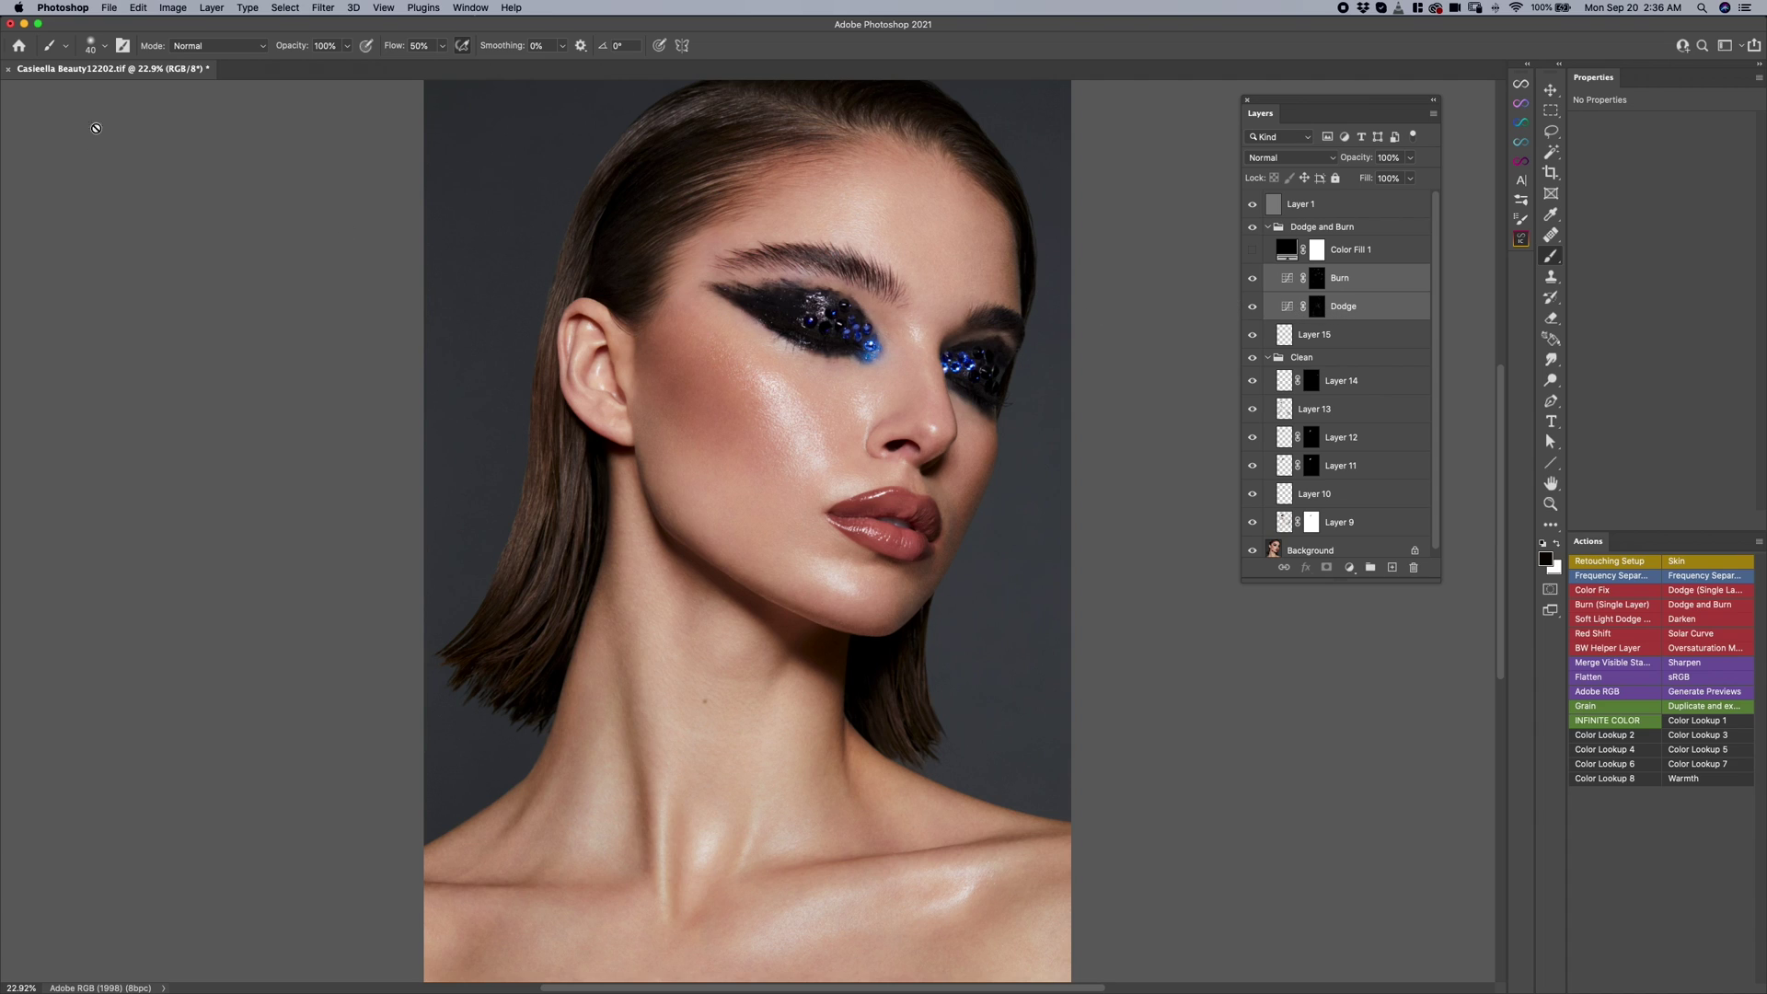
left_click(111, 8)
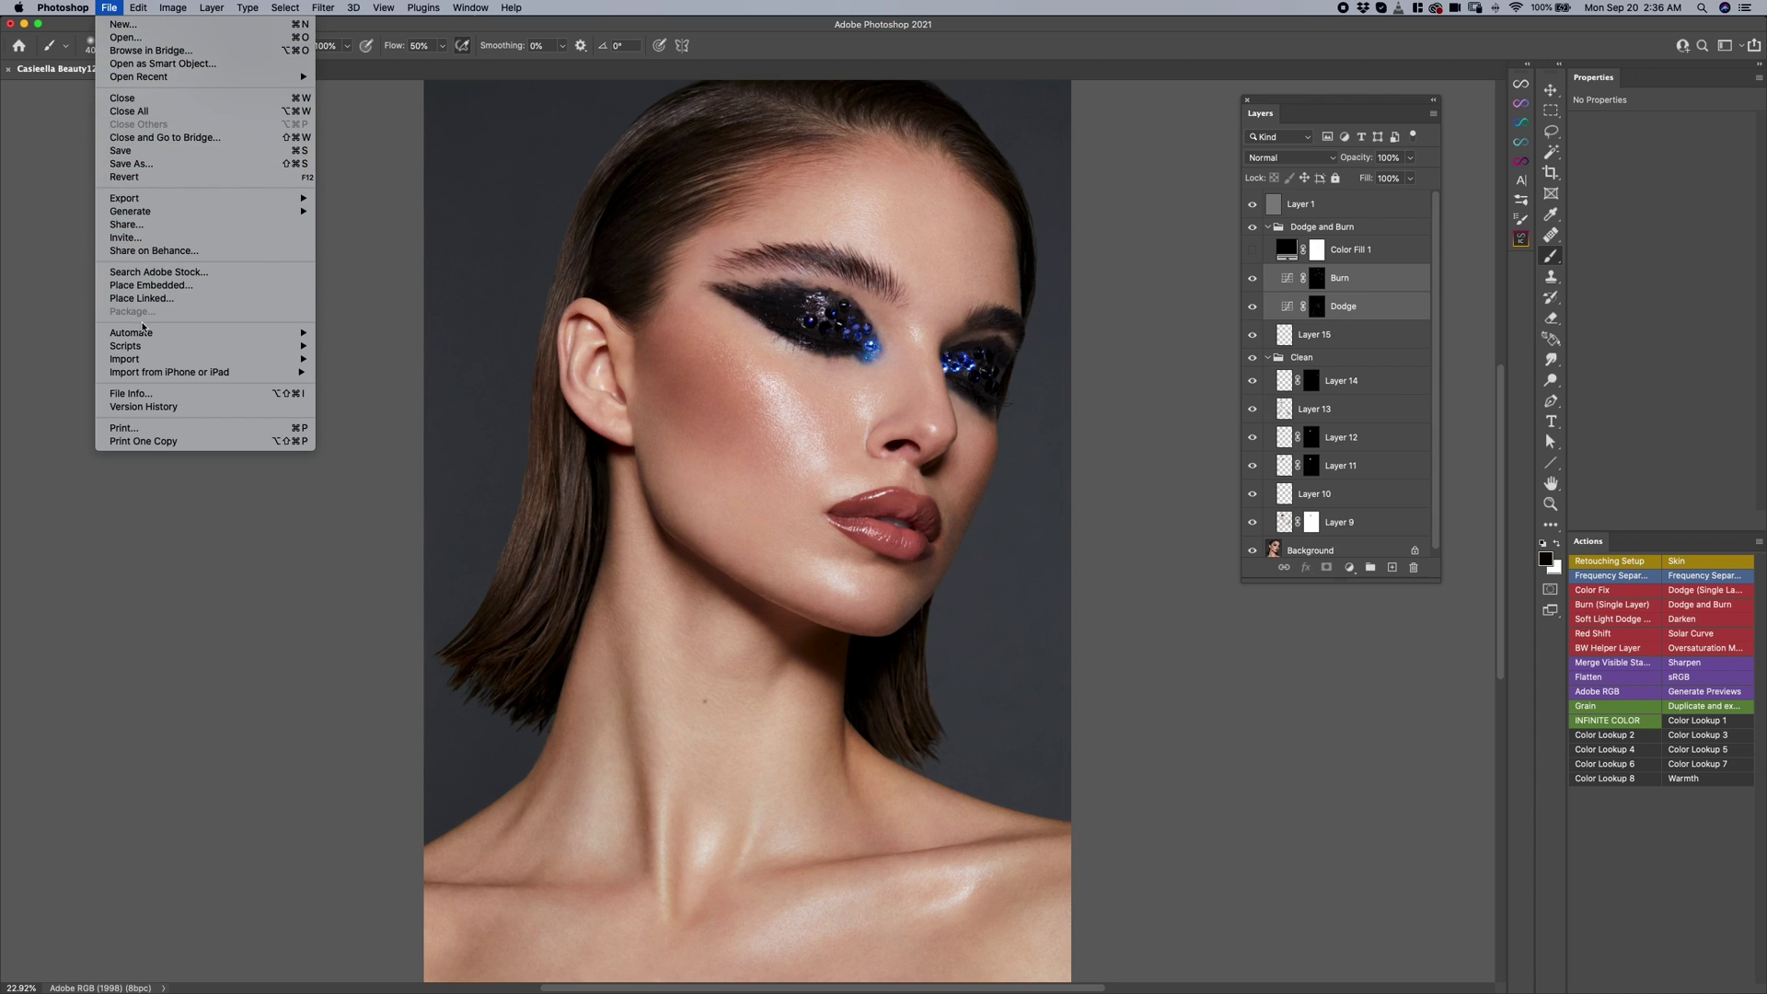
mouse_move(139, 352)
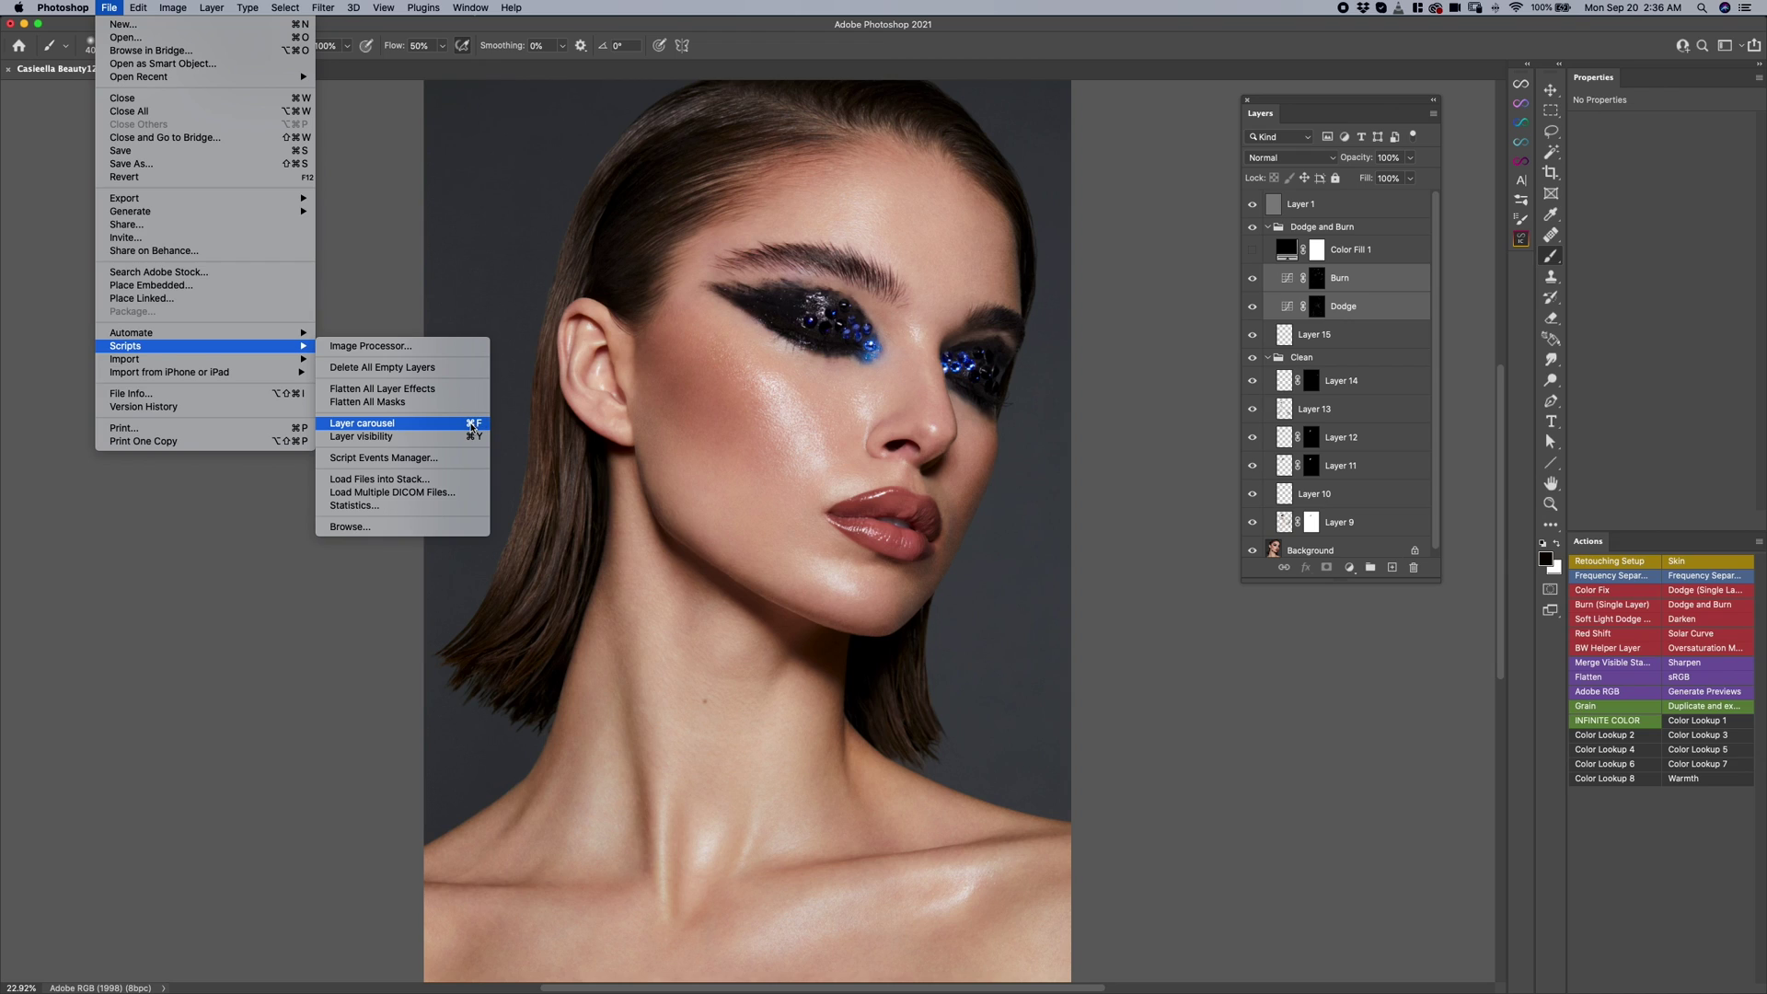
left_click(952, 472)
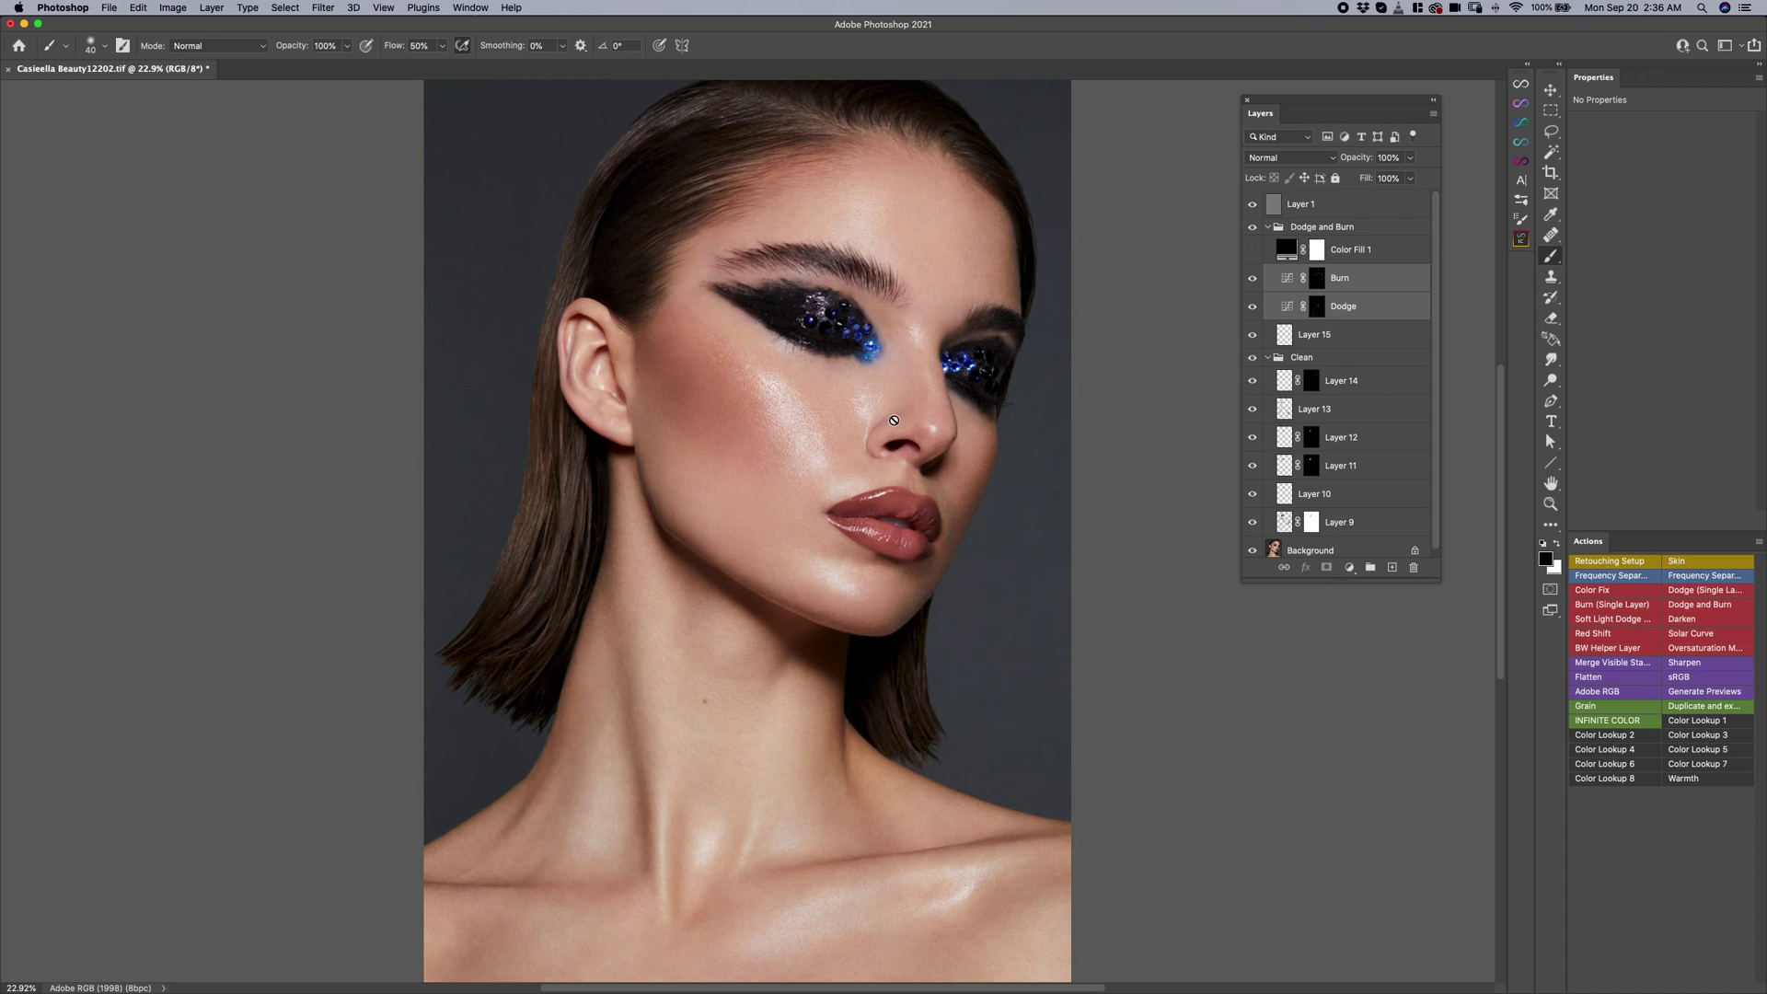
Cycle the active layer between Dodge and Burn with the Layer carousel script, ending on Burn.
key("alt+bracketleft")
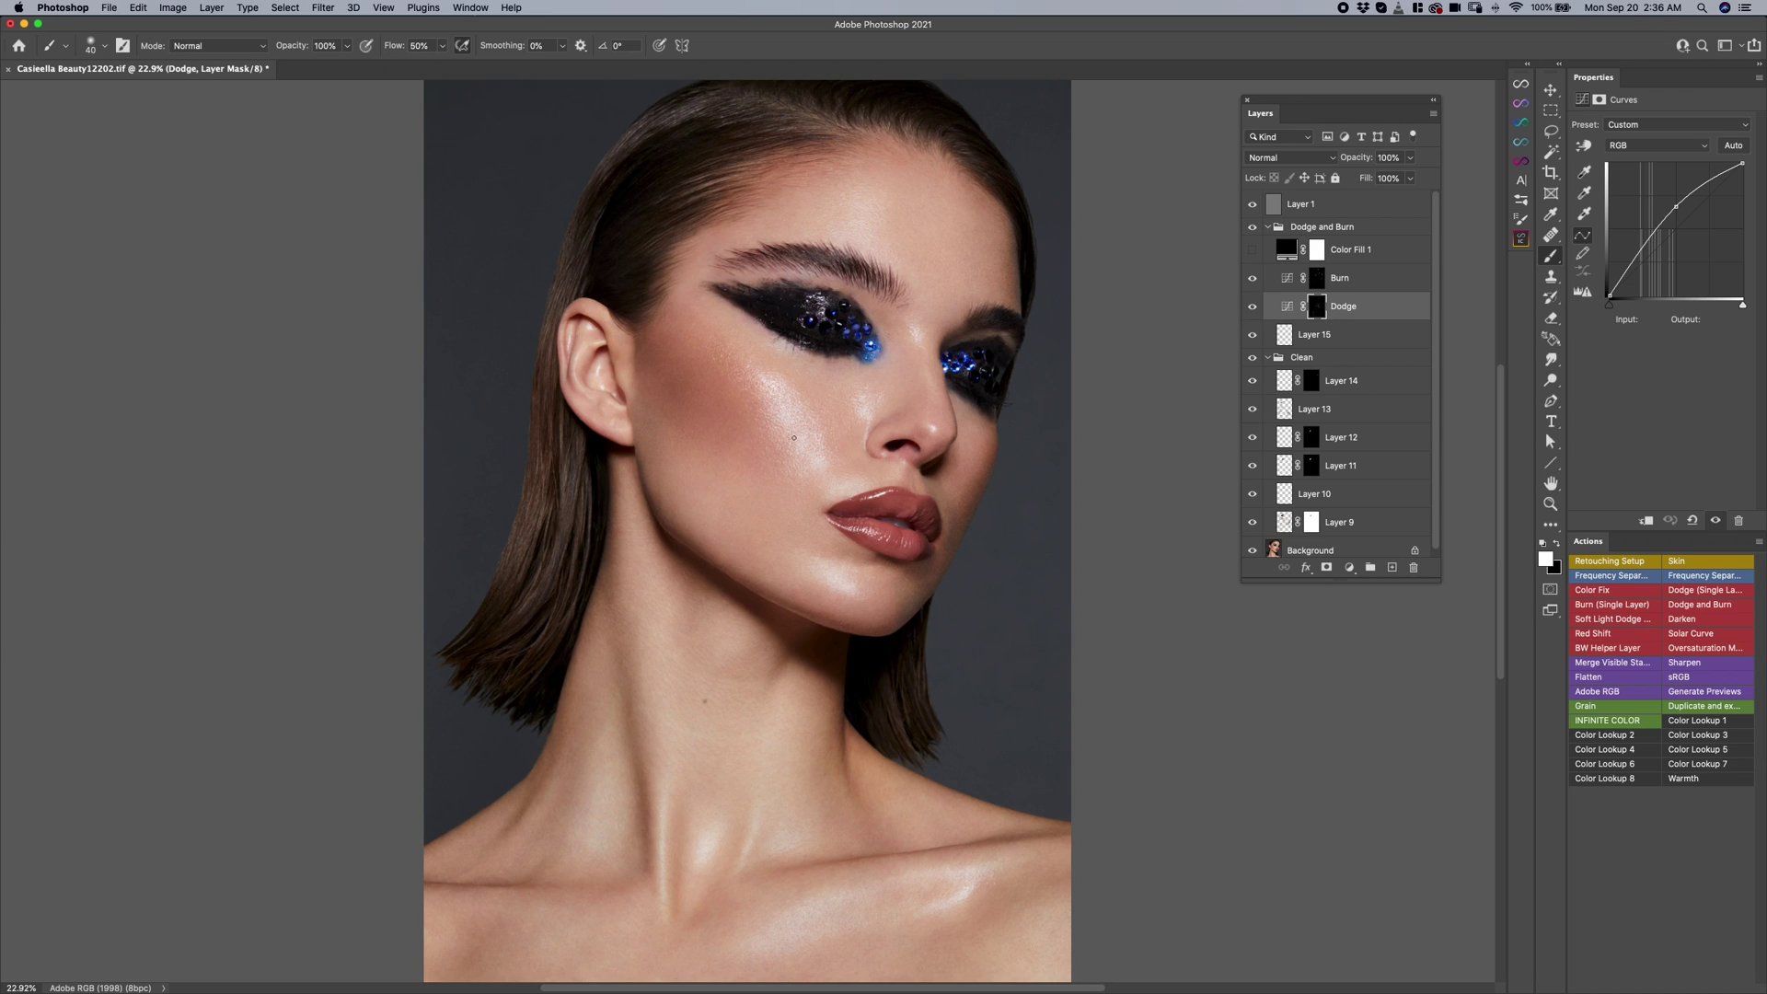
key("alt+bracketright")
key("alt+bracketleft")
key("alt+bracketright")
key("alt+bracketleft")
key("alt+bracketright")
key("alt+bracketleft")
key("alt+bracketright")
key("alt+bracketleft")
key("alt+bracketright")
key("alt+bracketleft")
key("alt+bracketright")
key("alt+bracketleft")
key("alt+bracketright")
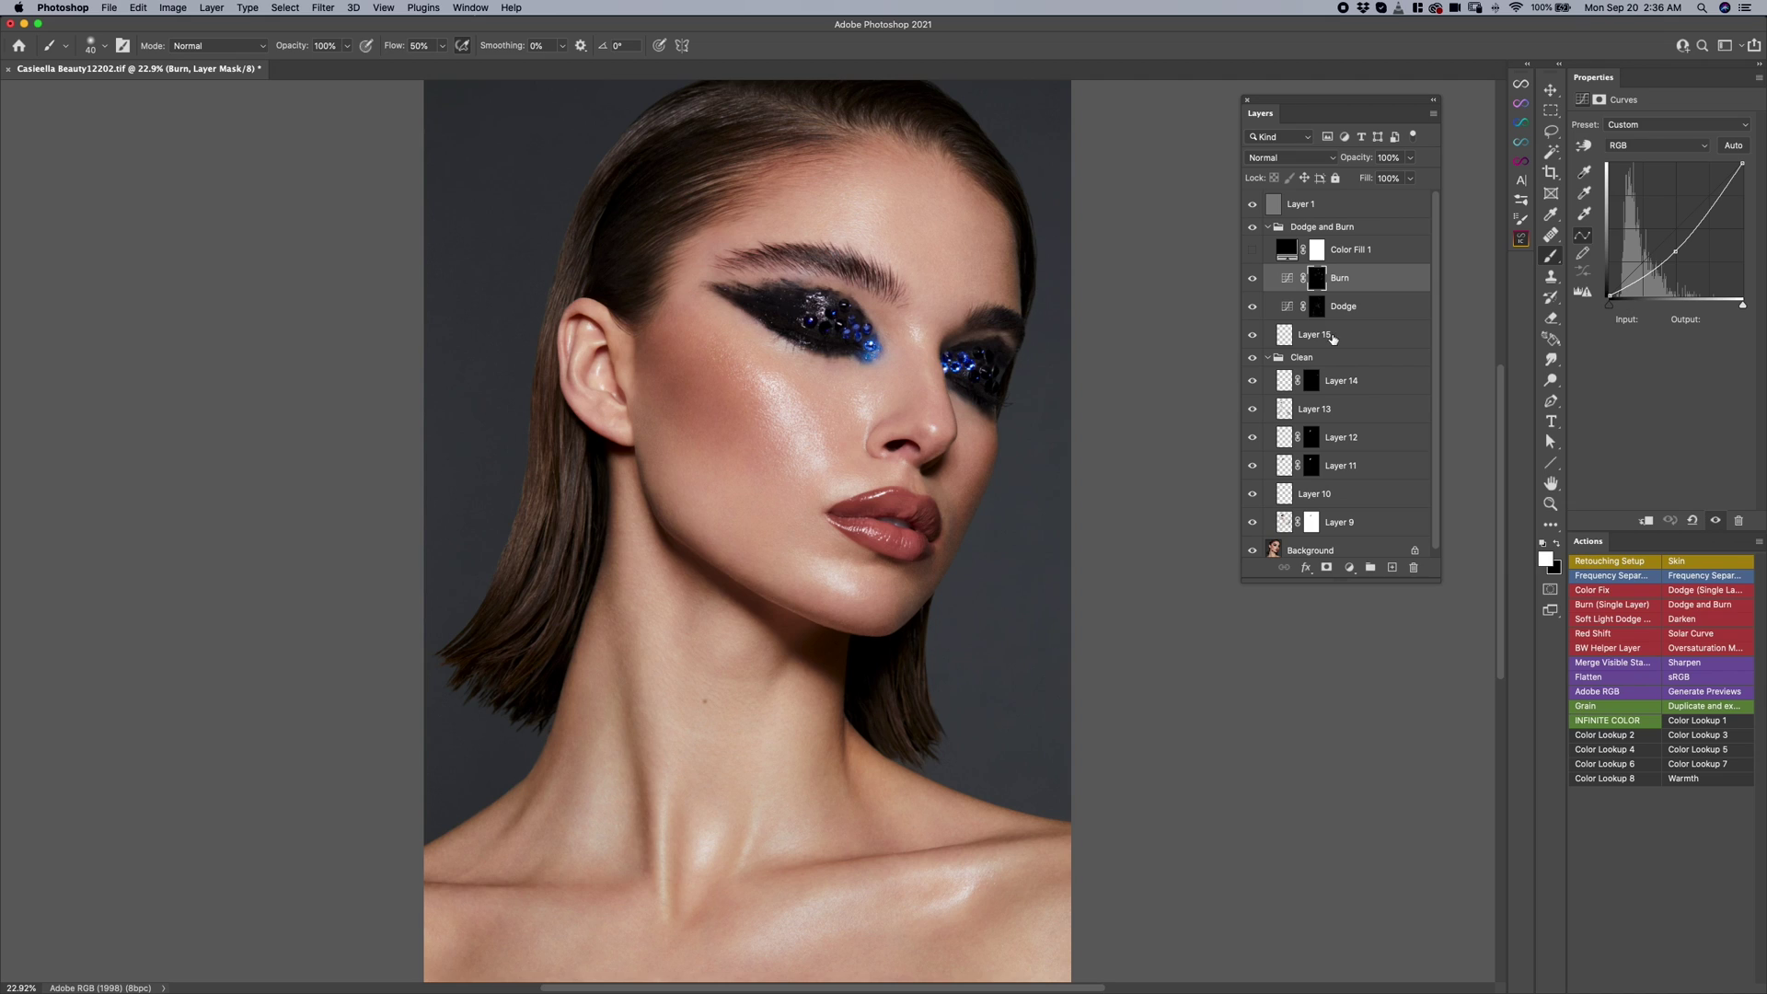
Select Burn, Dodge and Layer 15 together and cycle through the three with the Layer carousel, ending on Burn.
left_click(1331, 337, "shift")
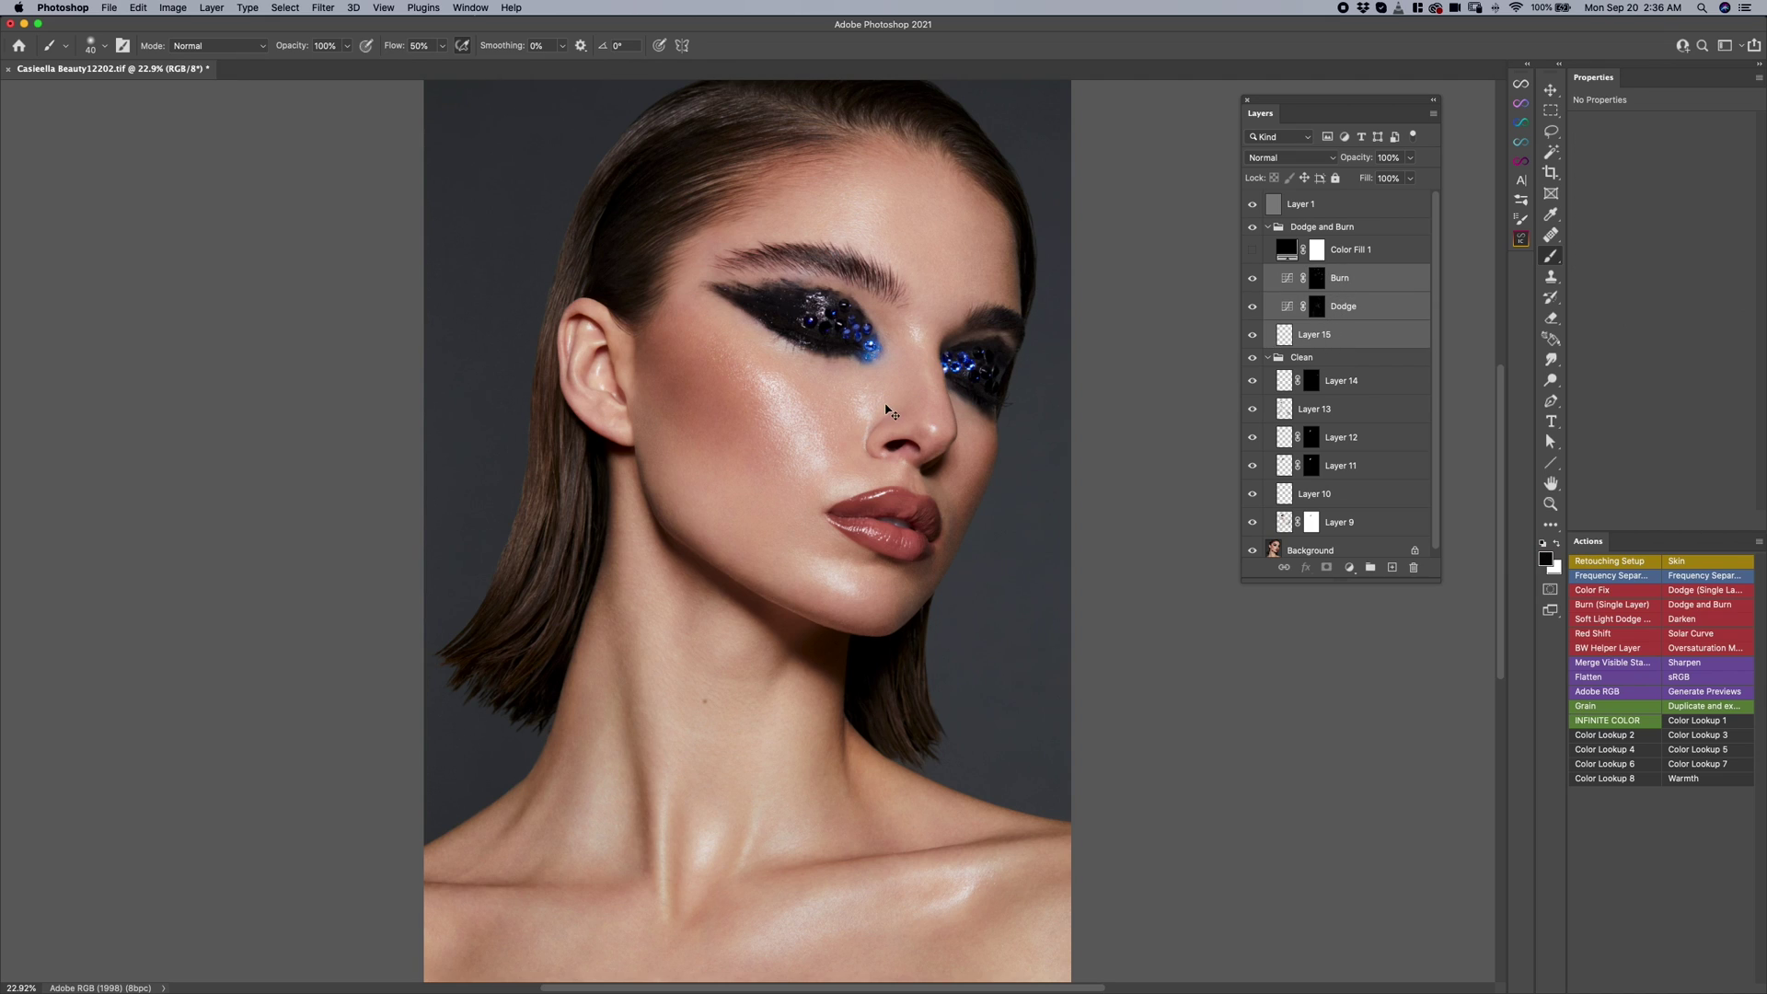
key("alt+bracketleft")
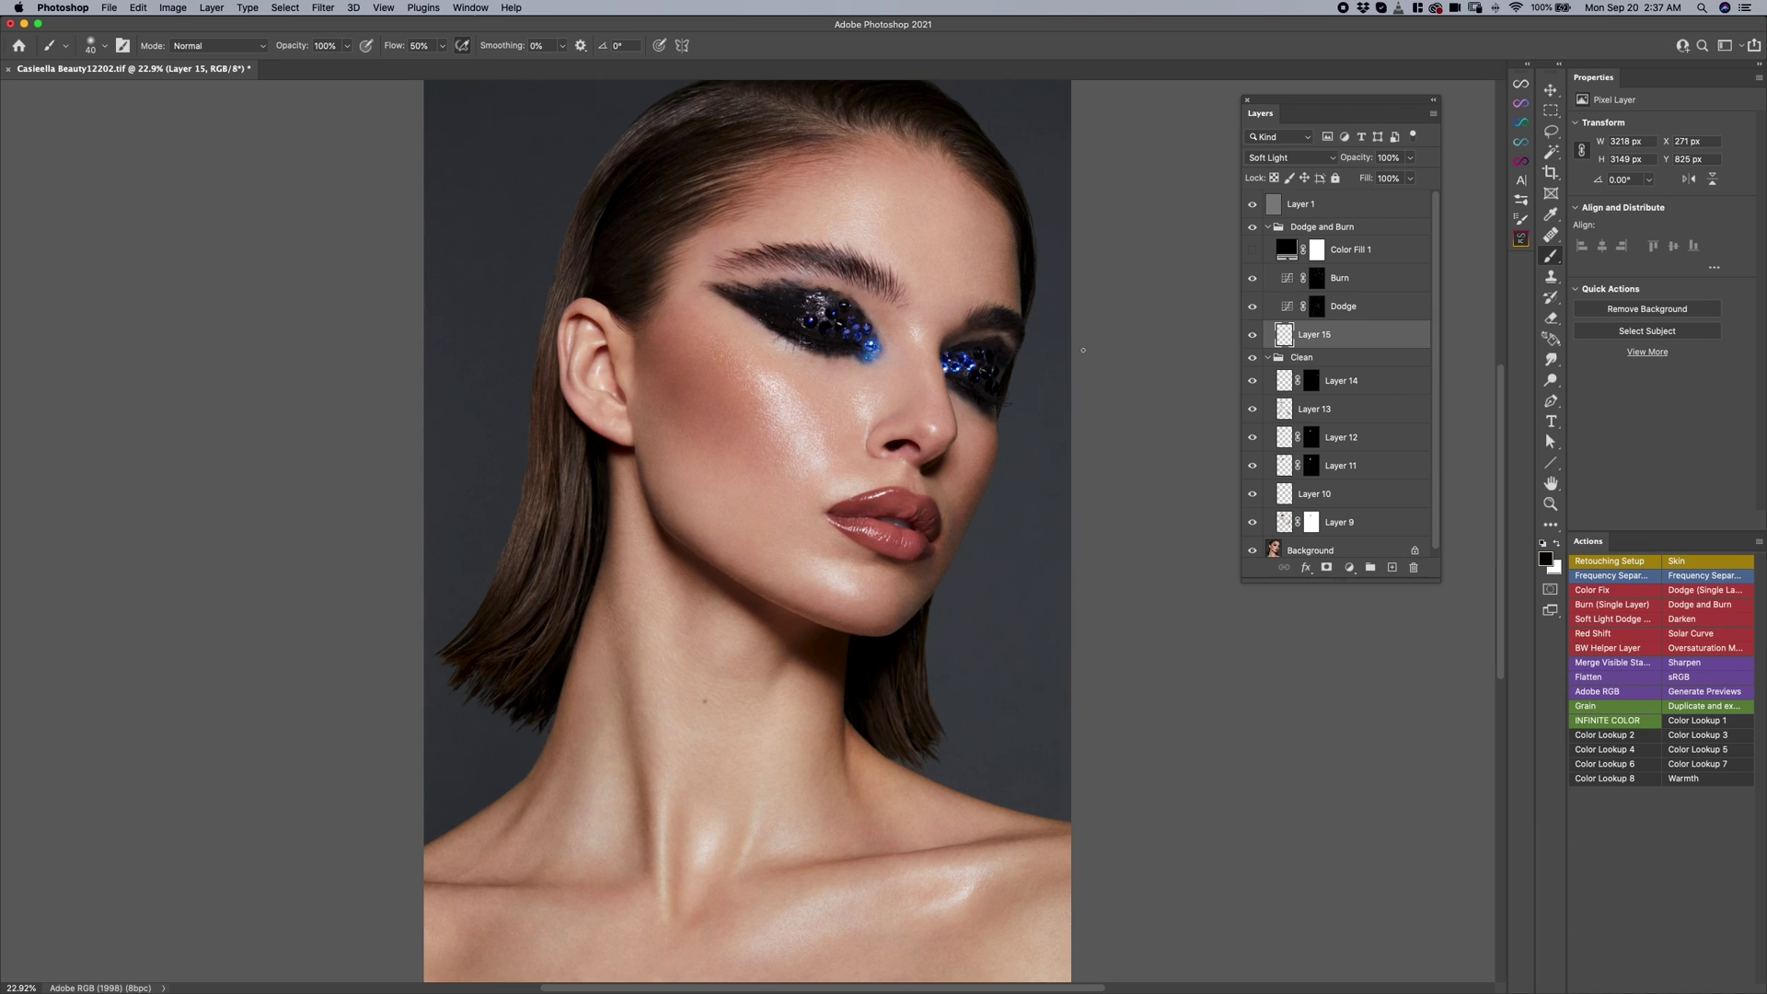
key("alt+bracketright")
key("alt+bracketright")
key("alt+bracketleft")
key("alt+bracketleft")
key("alt+bracketright")
key("alt+bracketright")
key("alt+bracketleft")
key("alt+bracketleft")
key("alt+bracketright")
key("alt+bracketright")
key("alt+bracketleft")
key("alt+bracketleft")
key("alt+bracketright")
key("alt+bracketright")
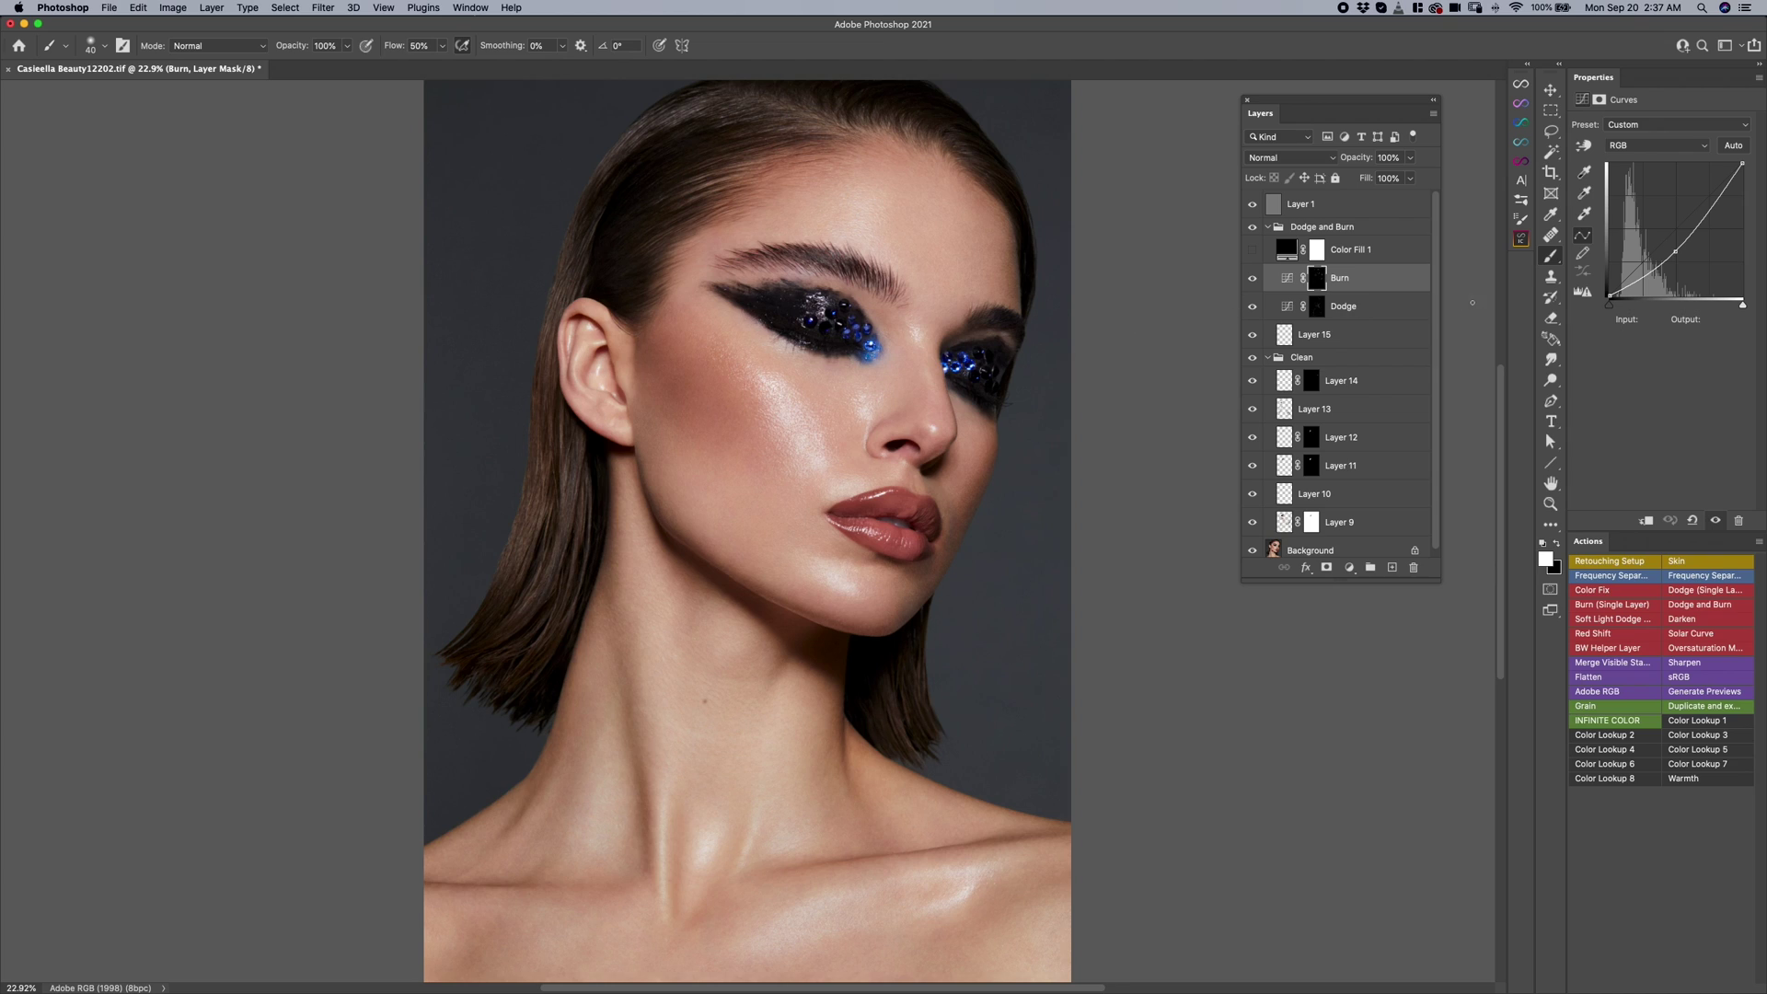
Select the adjacent layers from Burn down to Layer 15 together.
left_click(1357, 304)
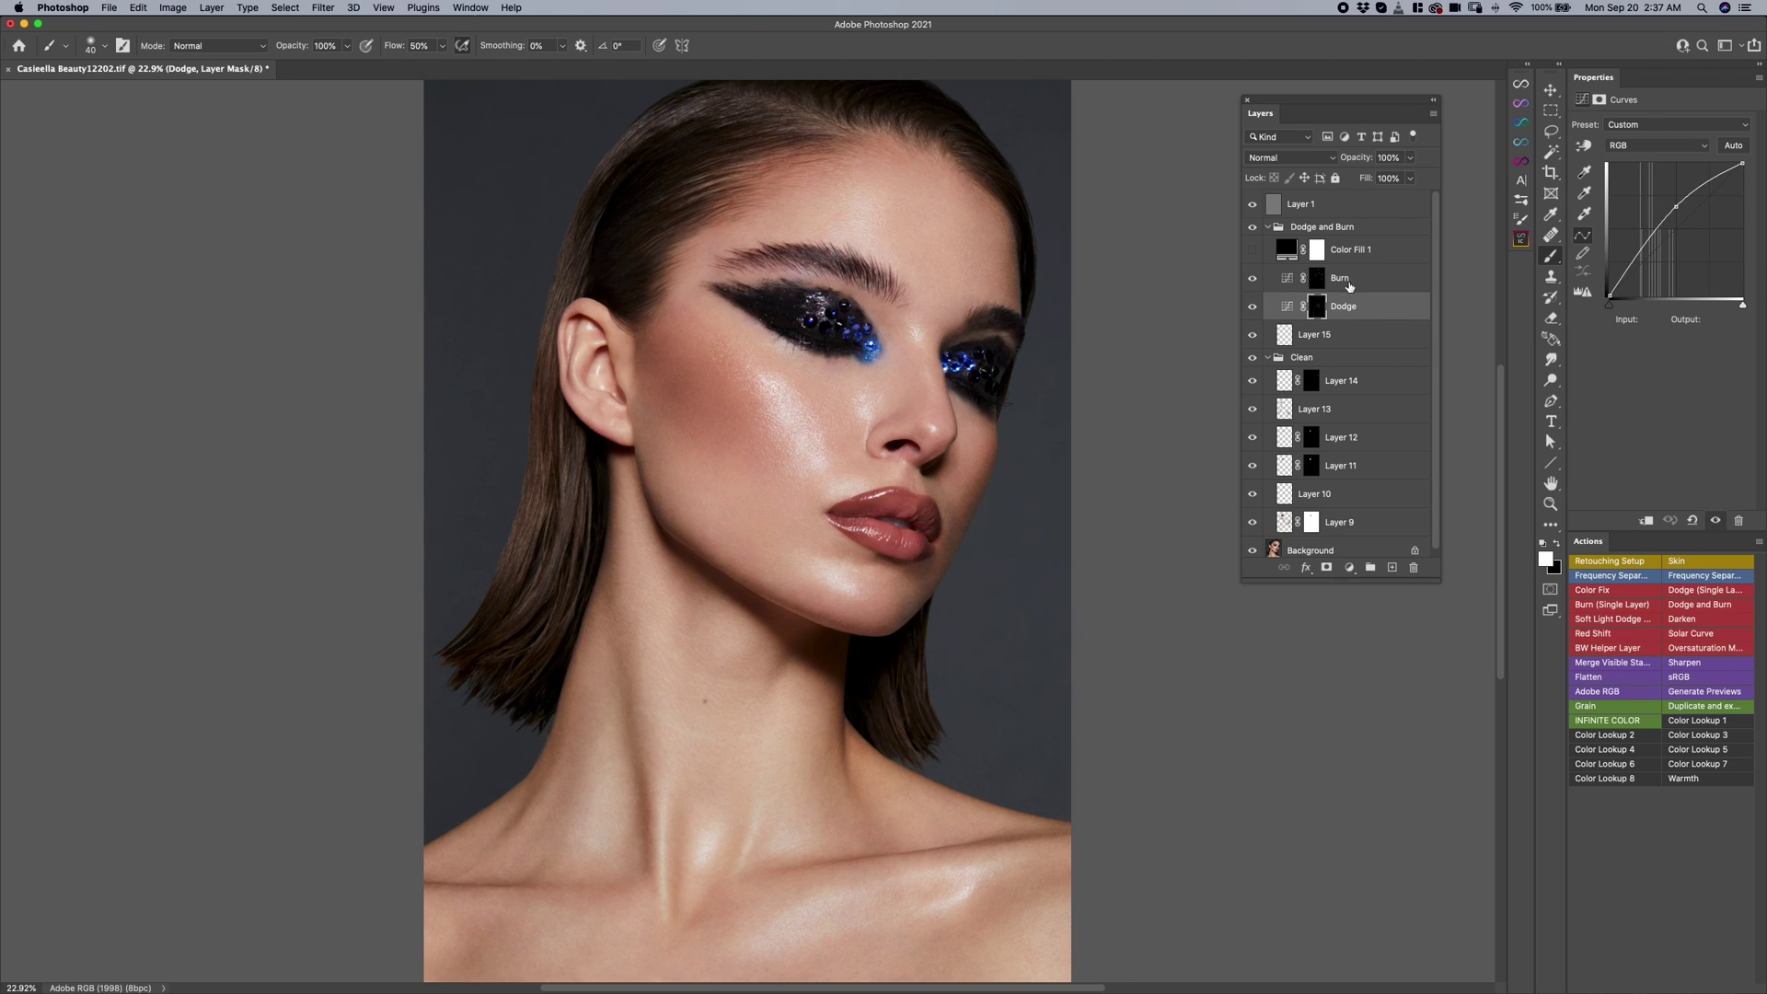
left_click(1348, 281)
left_click(1350, 333, "shift")
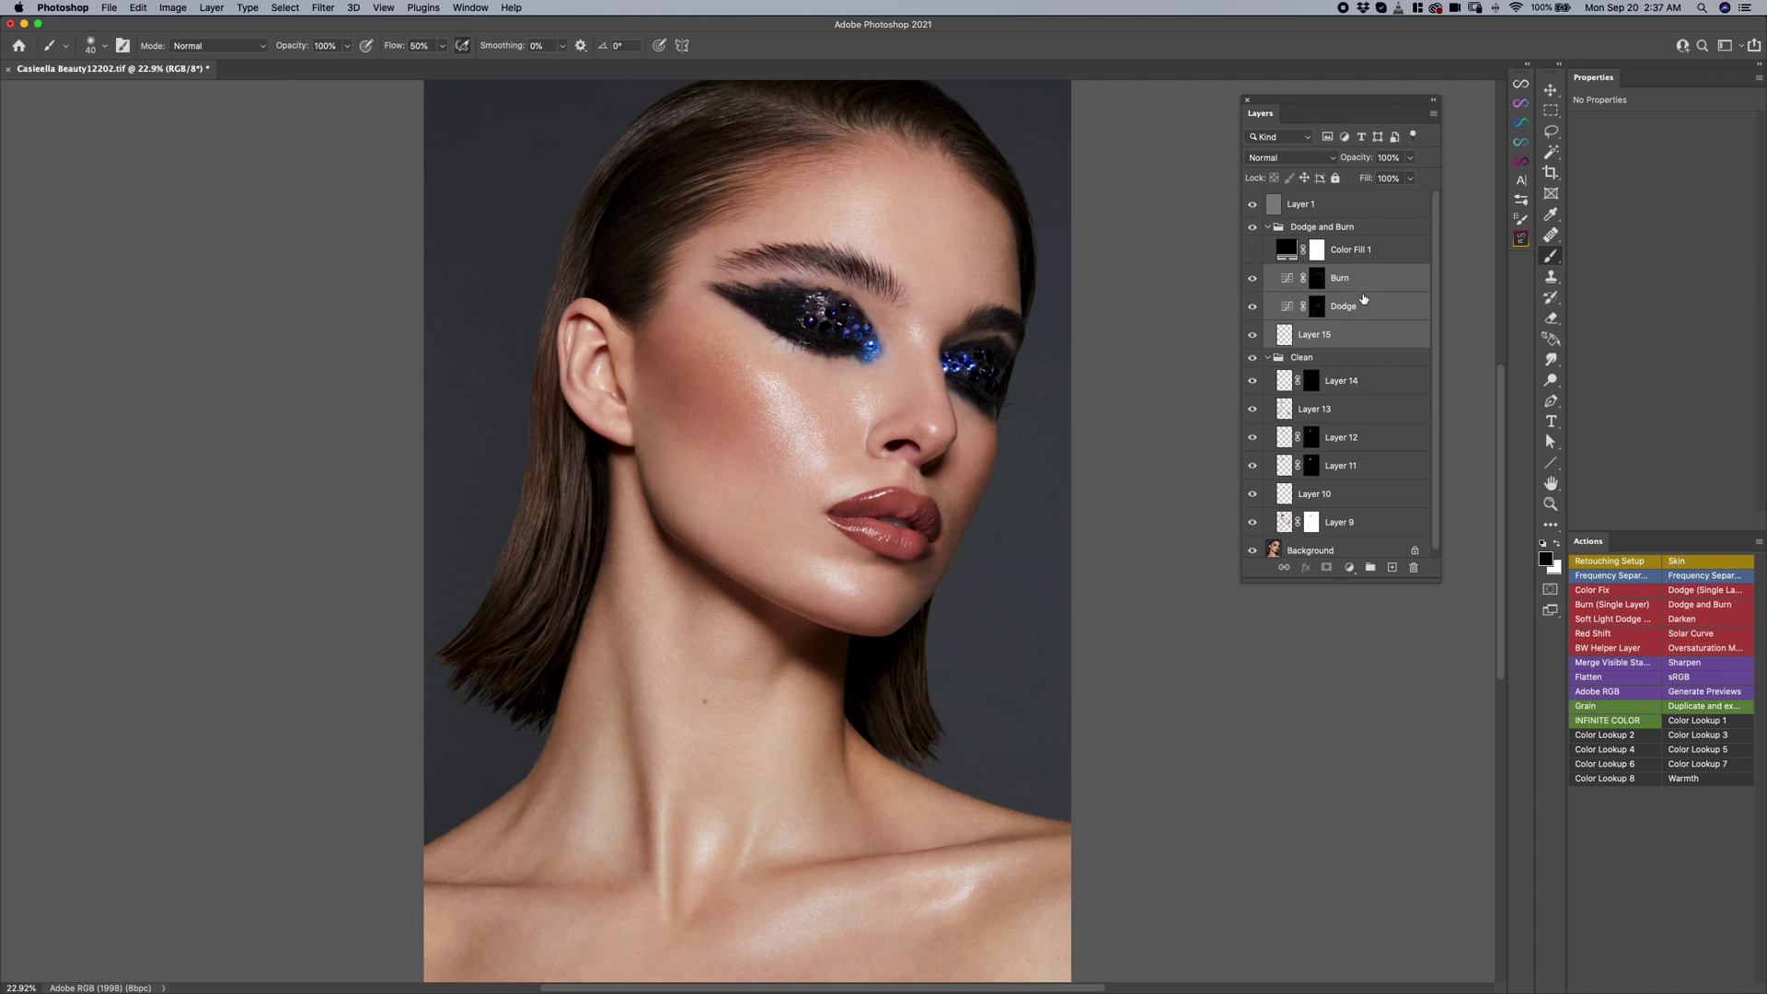
Select the non-adjacent layers Layer 14, Layer 13, Layer 10 and Burn as a new carousel set.
left_click(1350, 389)
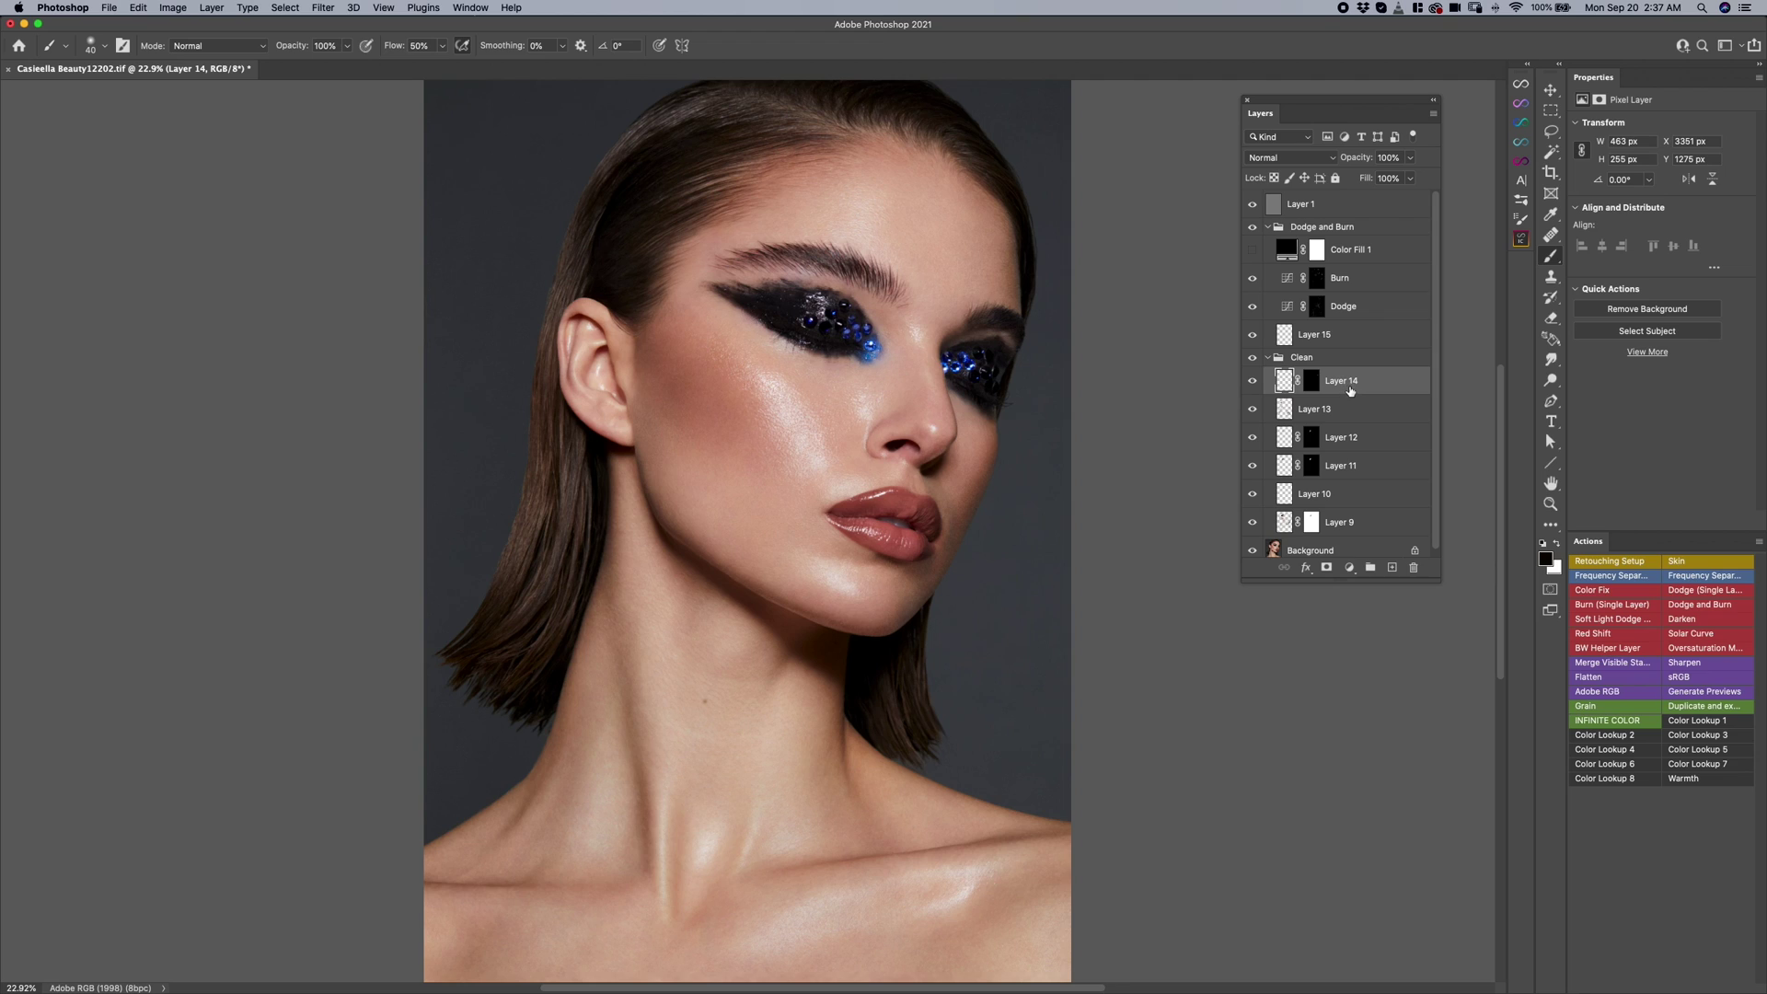
left_click(1348, 410, "super")
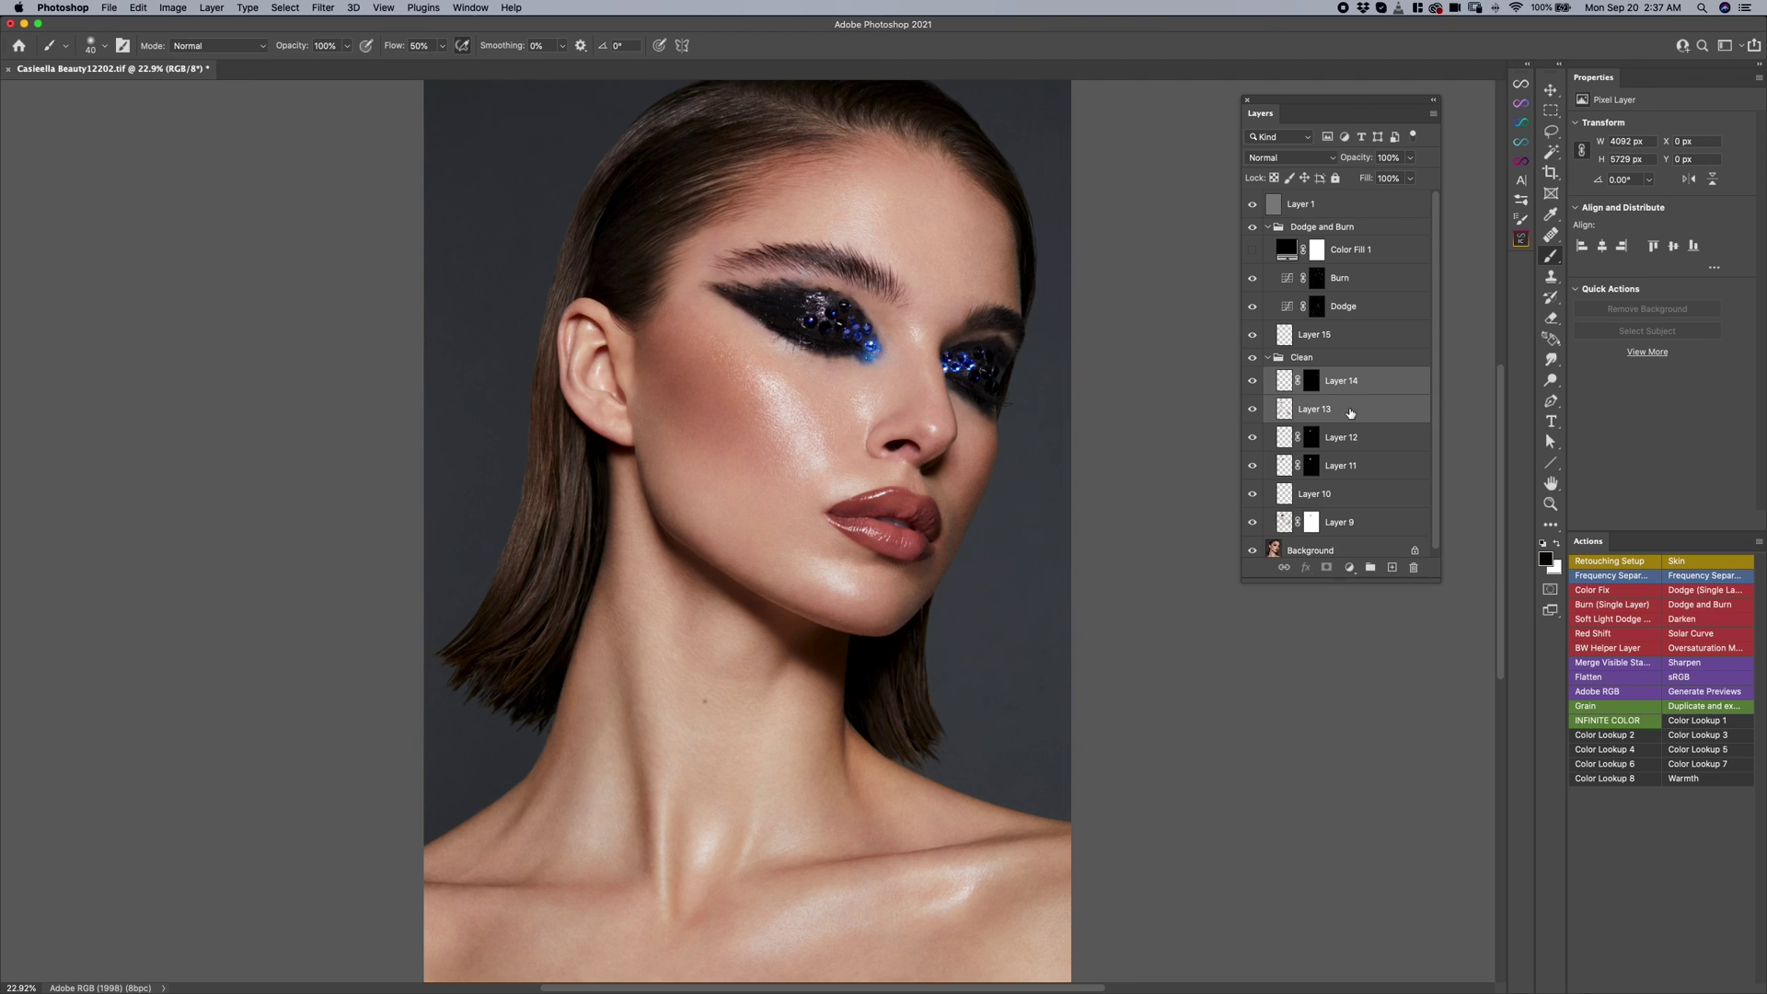
left_click(1347, 493, "super")
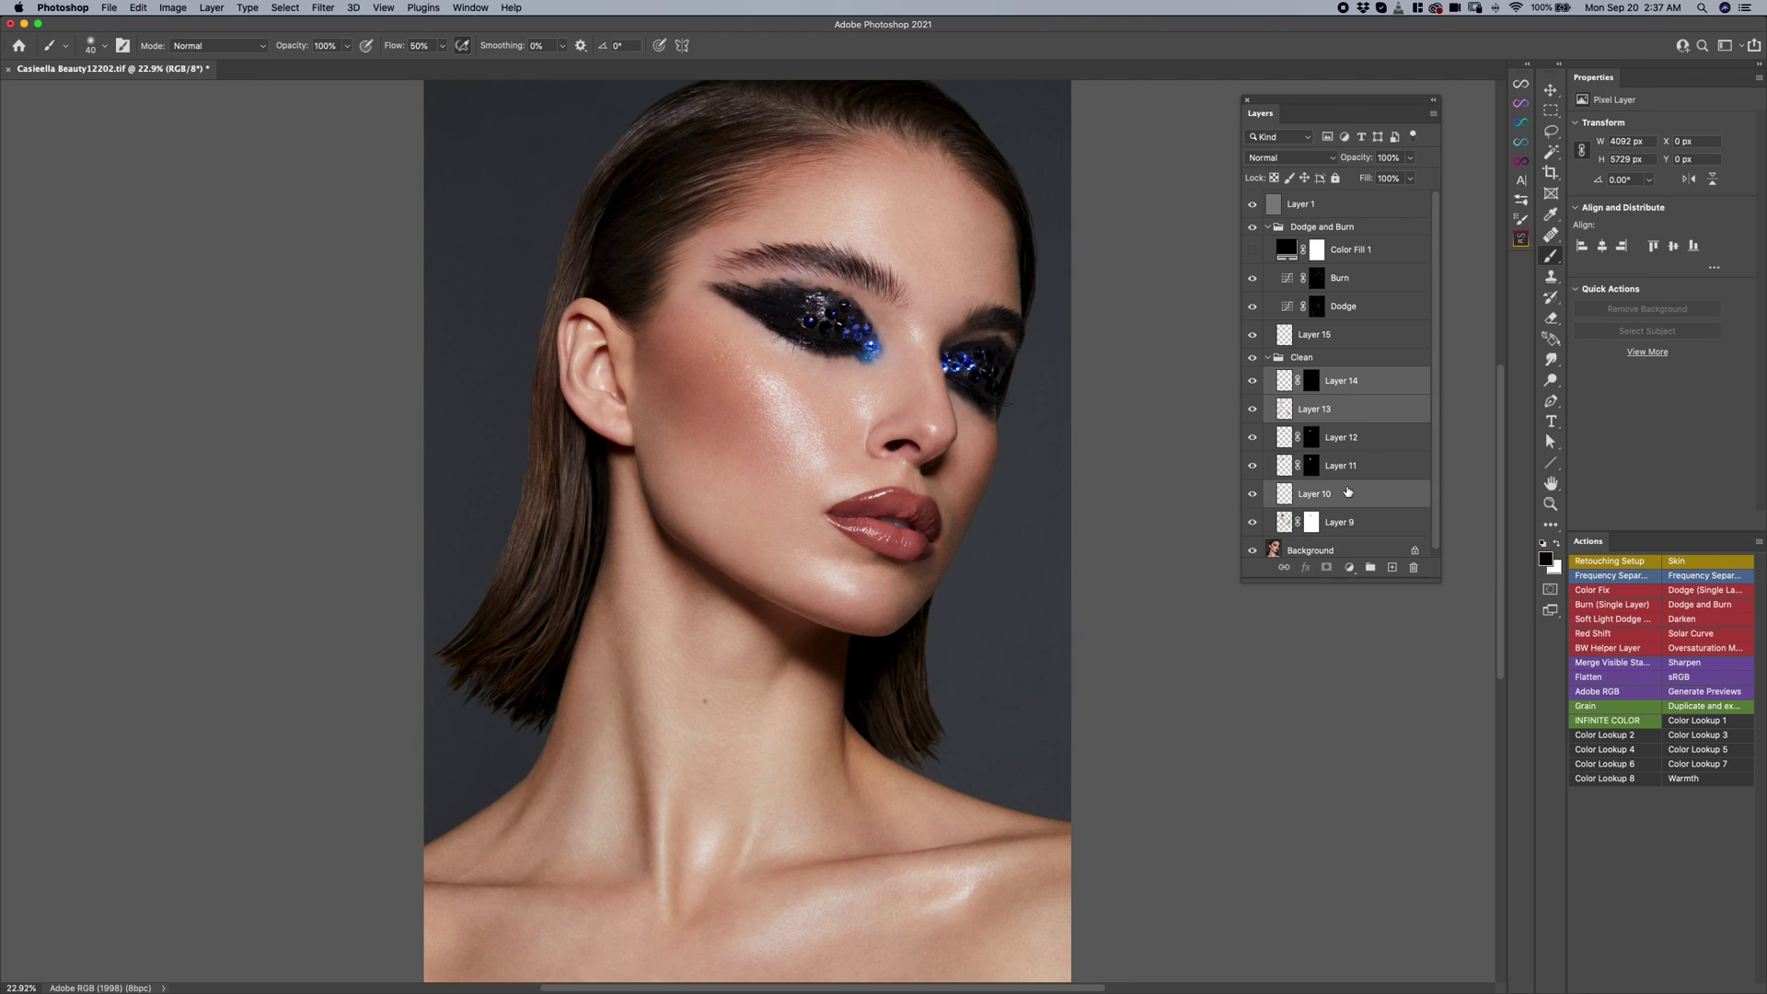
left_click(1360, 287, "super")
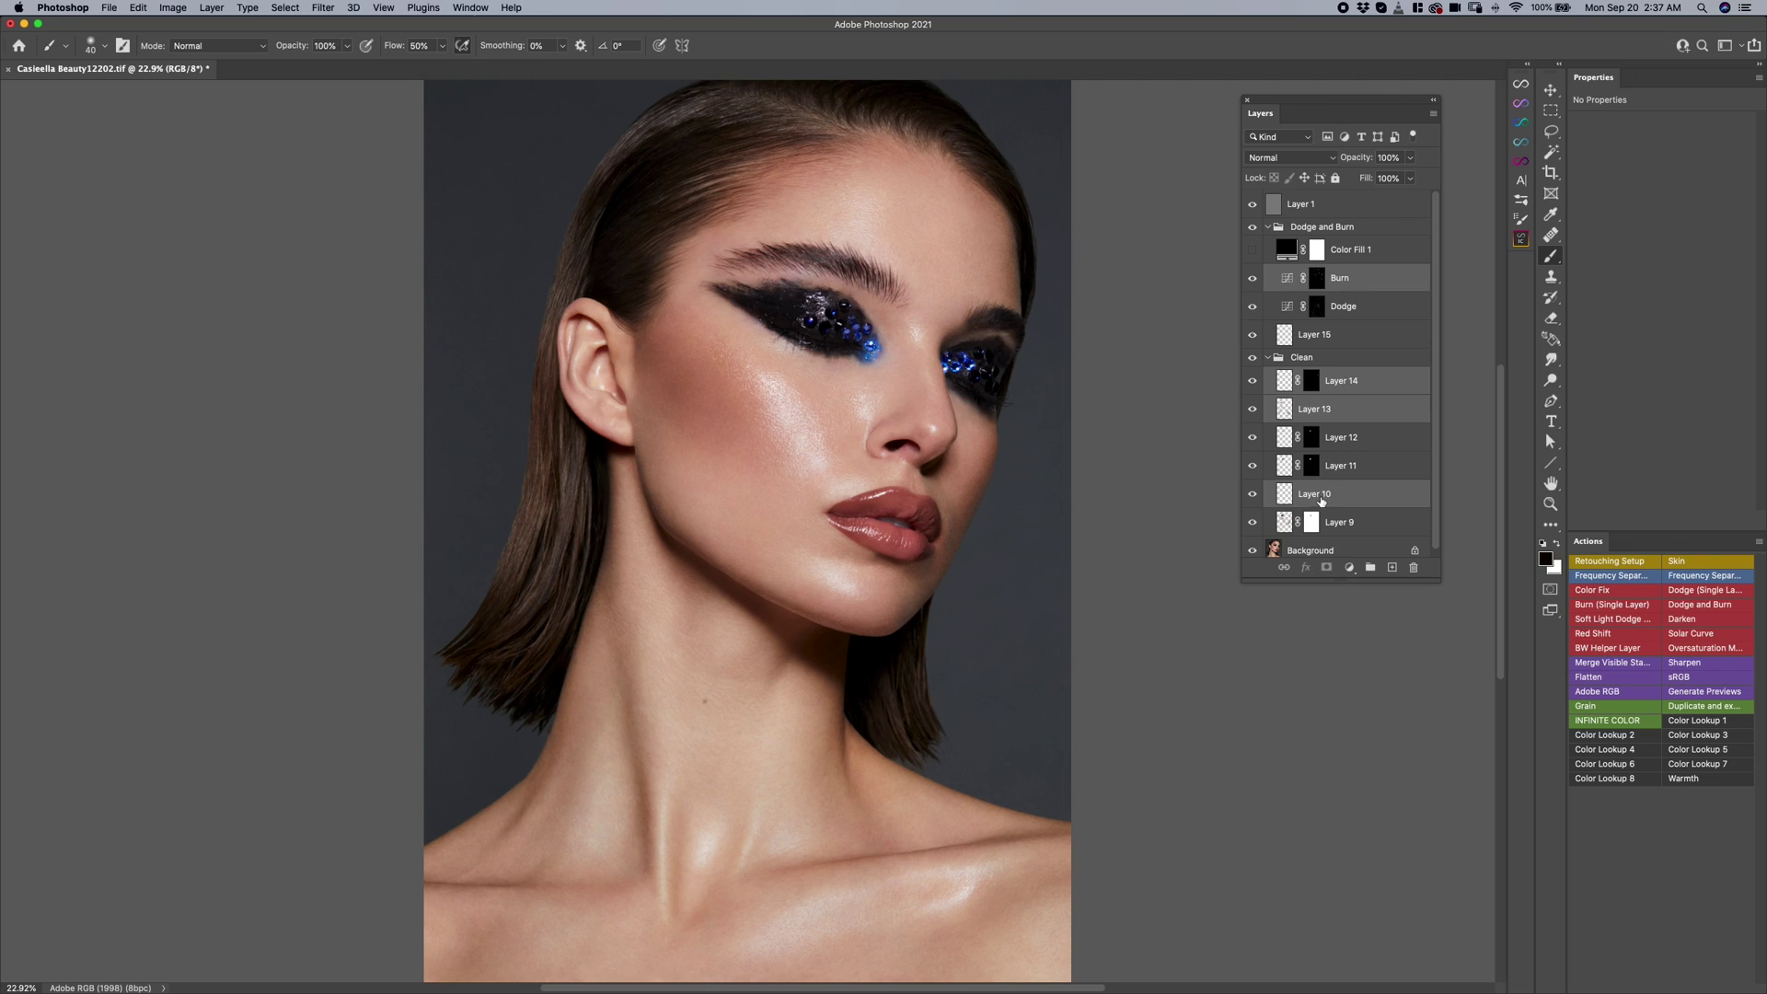
left_click(1315, 412, "super")
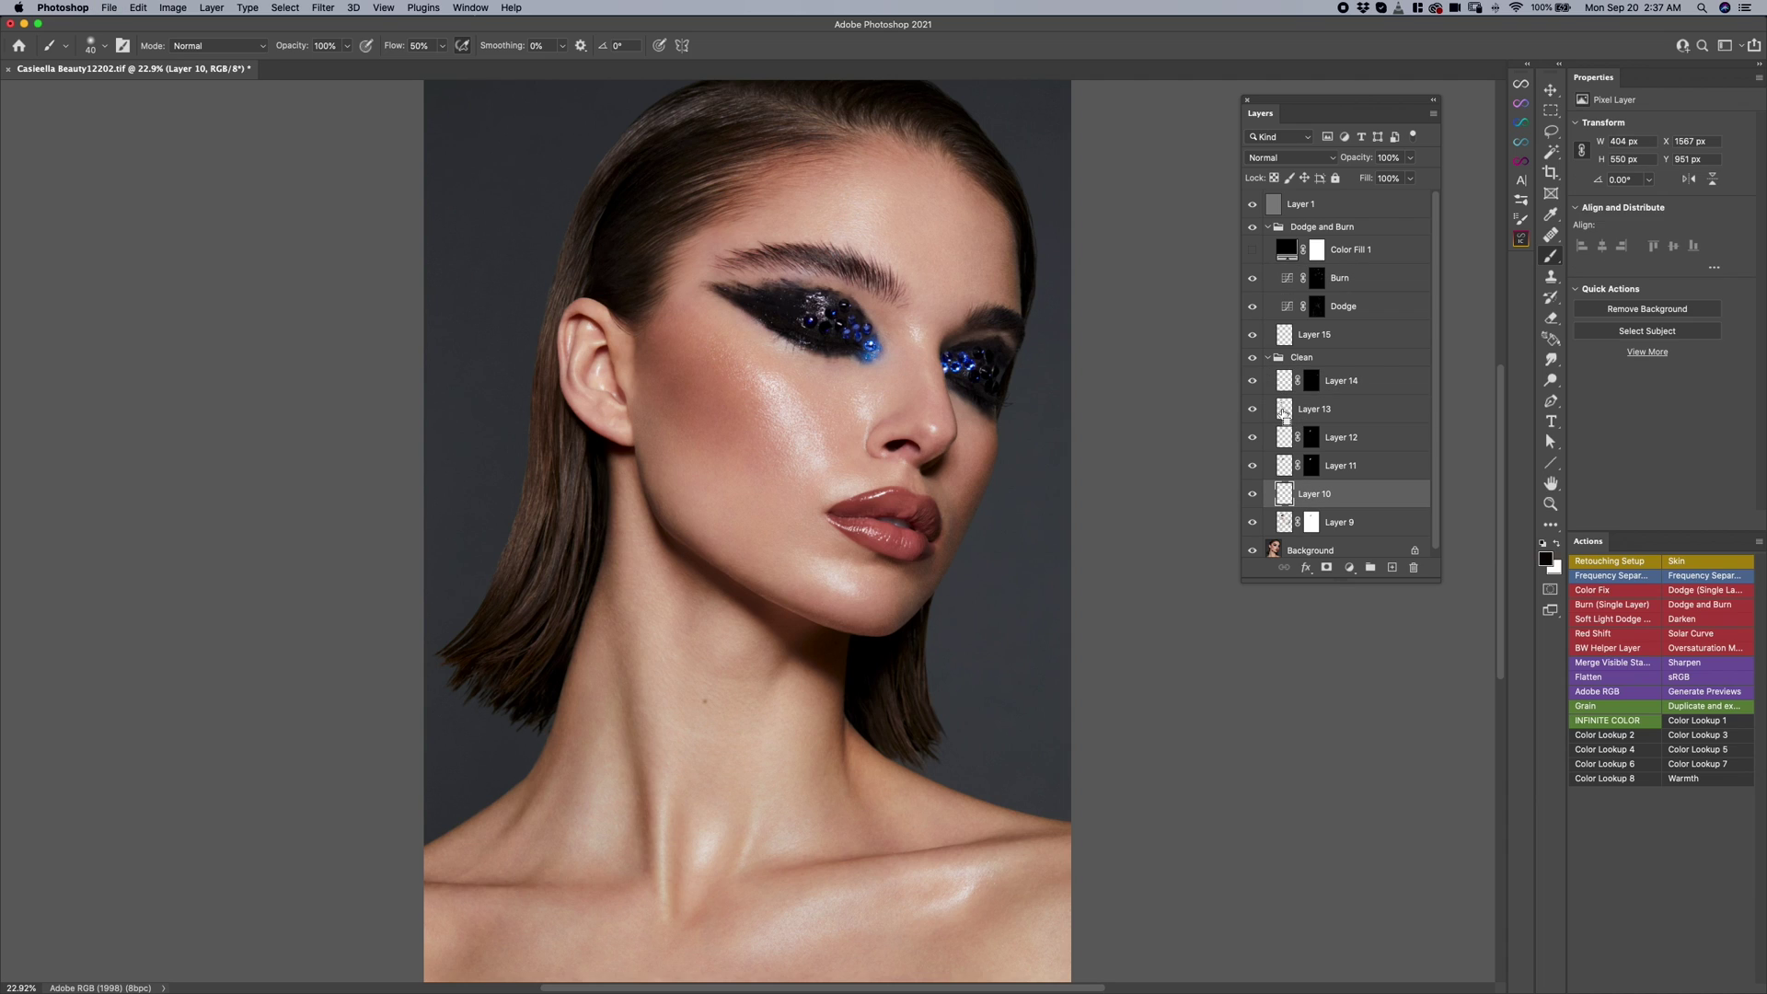
Cycle through the non-adjacent layer set with the Layer carousel, ending on Burn.
left_click(1284, 413)
key("alt+]")
key("alt+]")
key("alt+]")
key("alt+]")
key("alt+]")
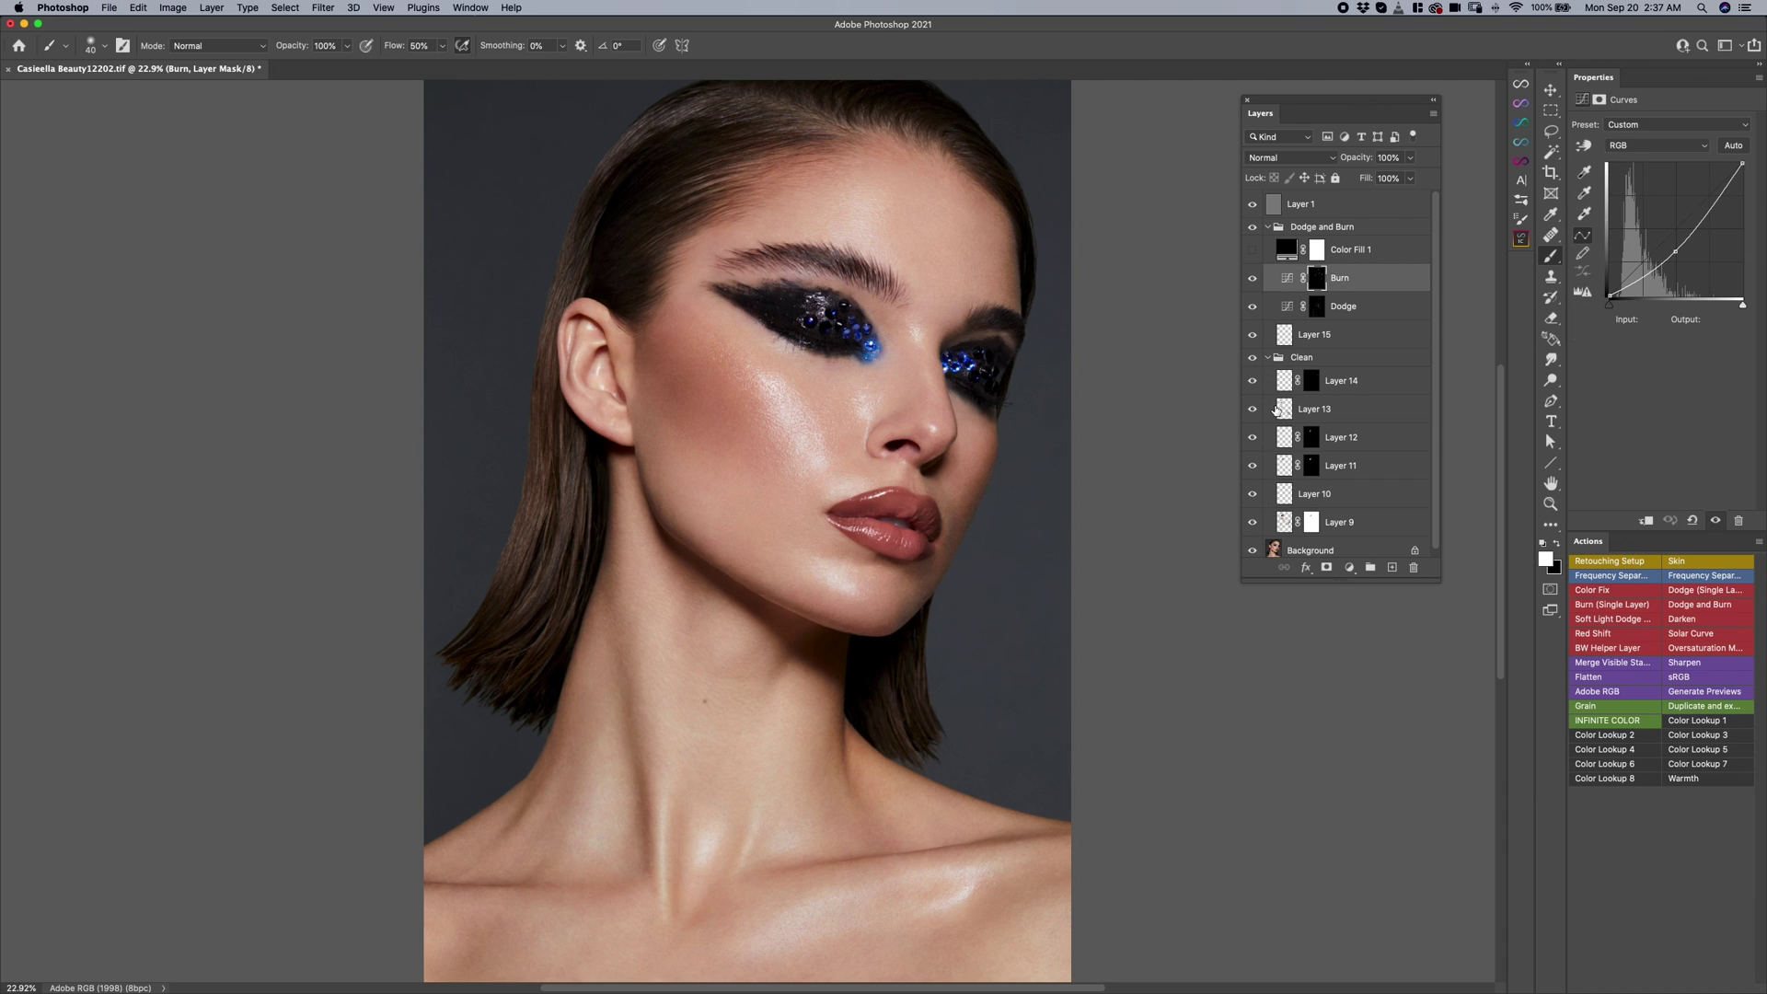
Select Layer 13 and run the Layer visibility script on it.
left_click(1275, 411)
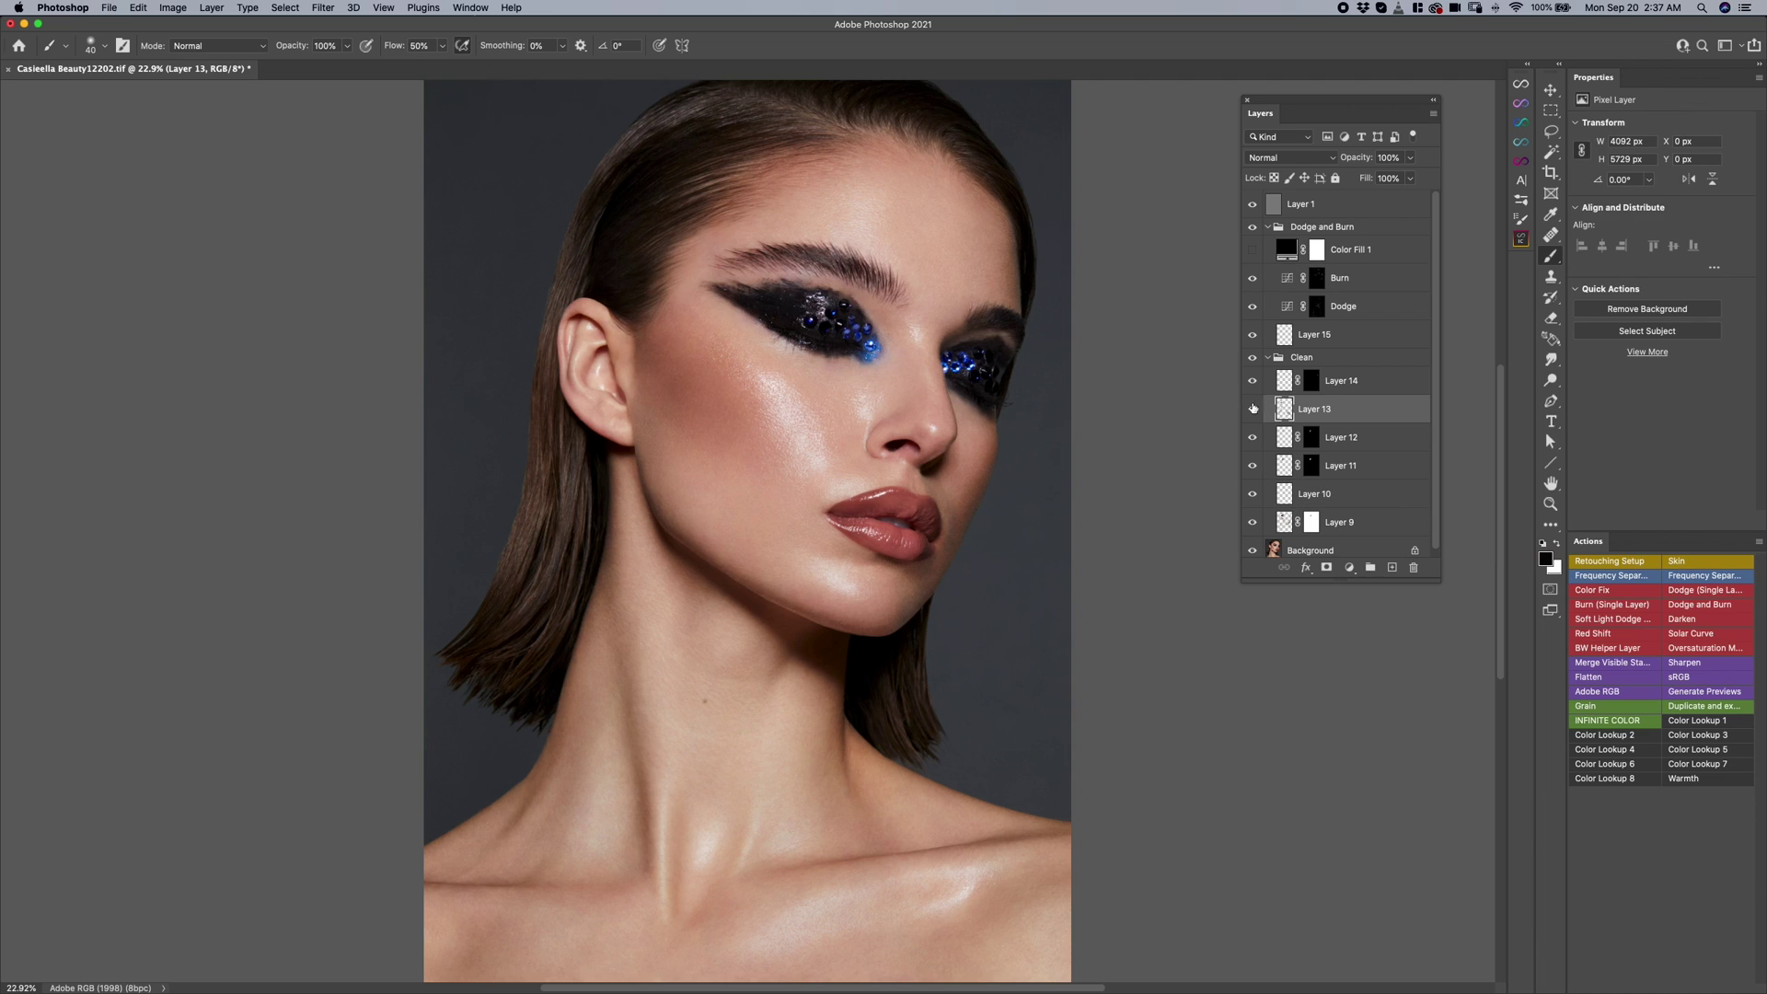
left_click(108, 7)
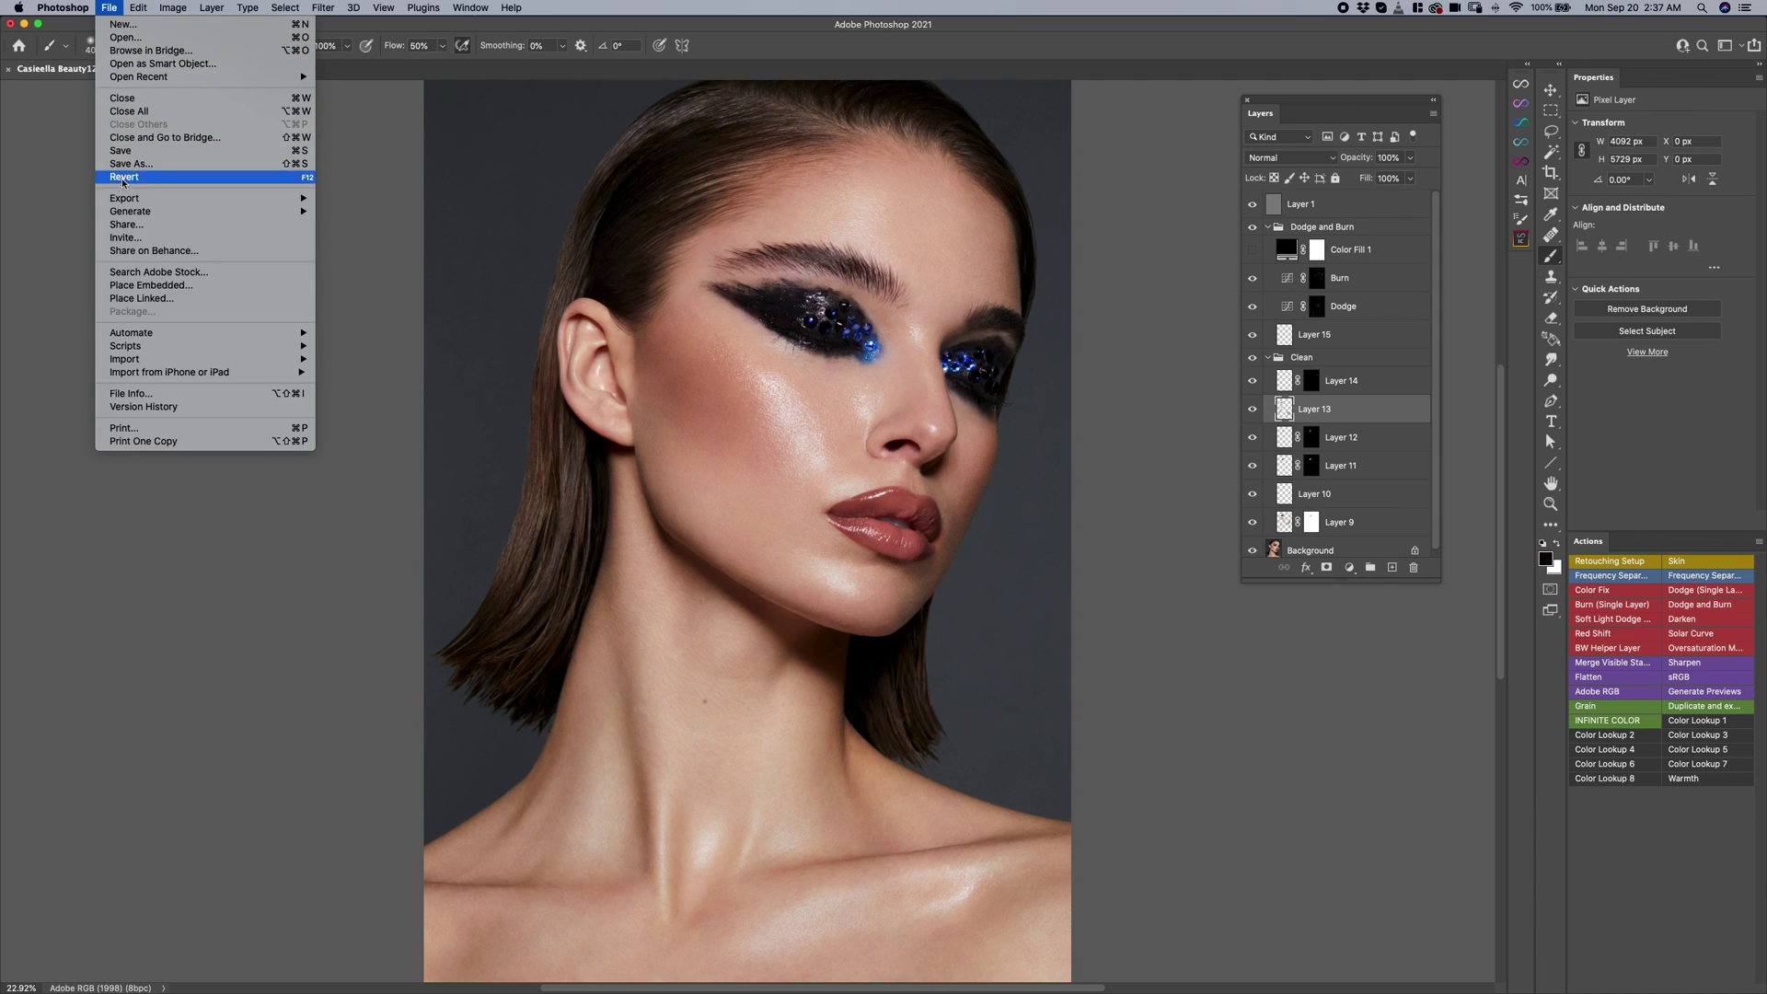
mouse_move(272, 349)
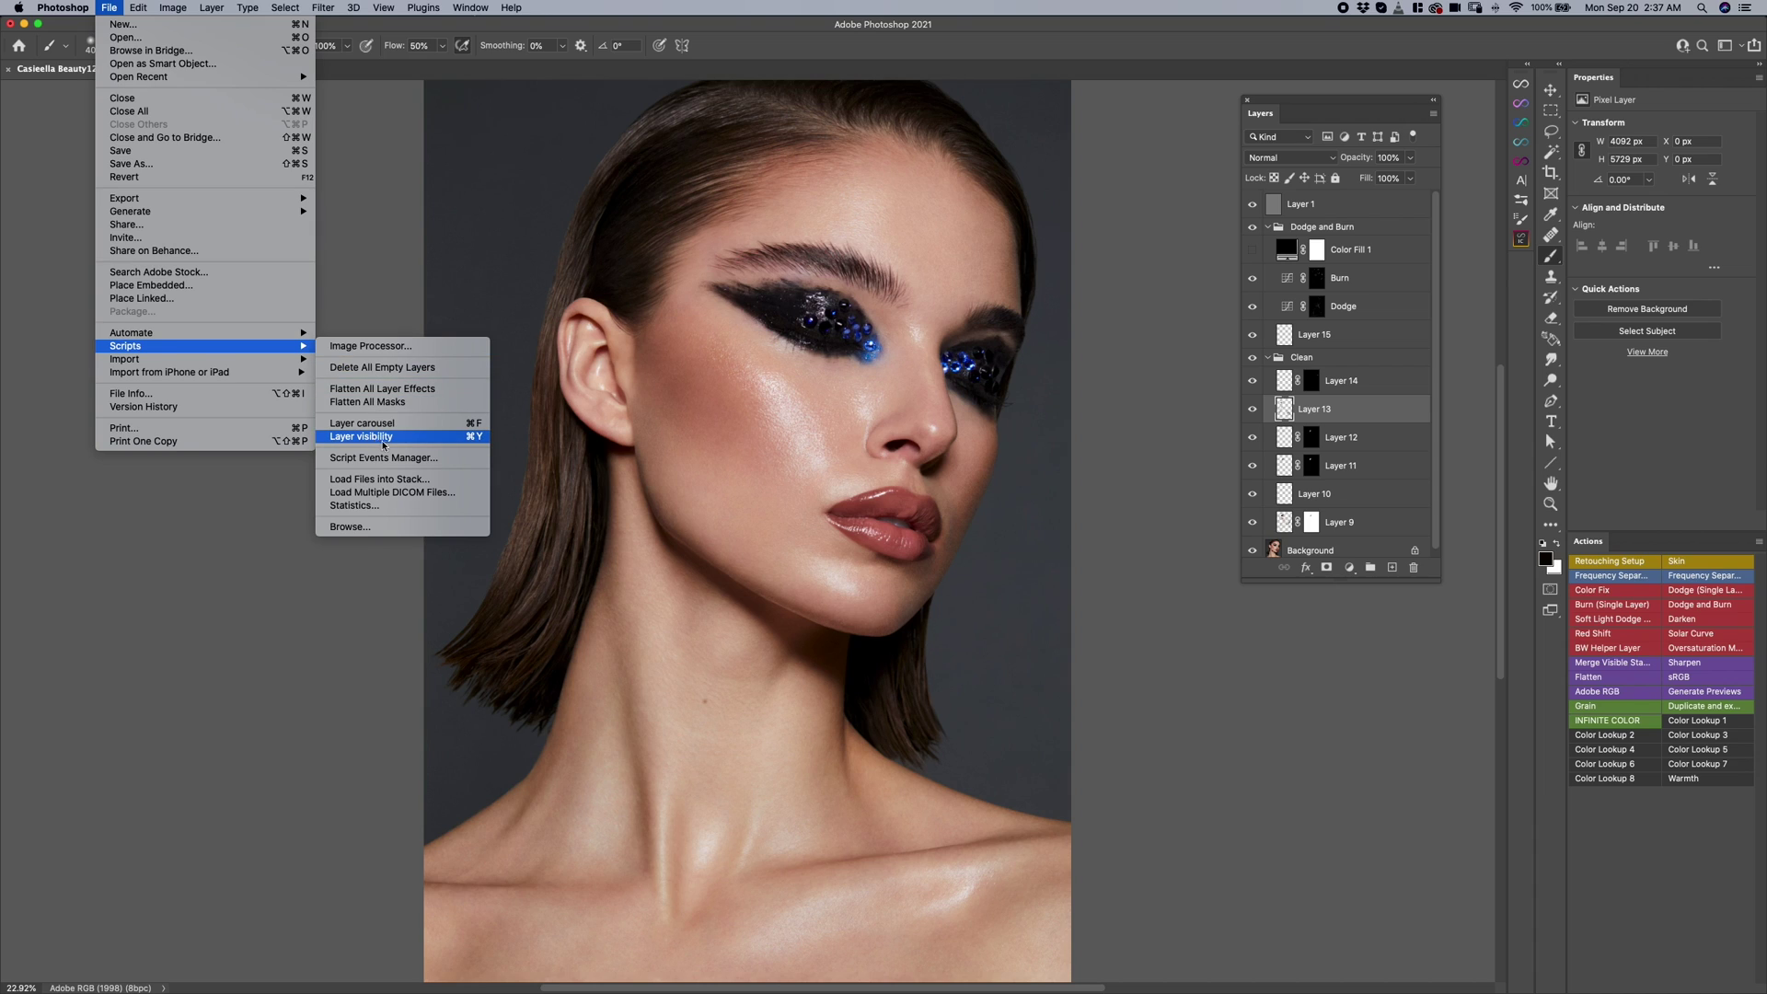
left_click(376, 438)
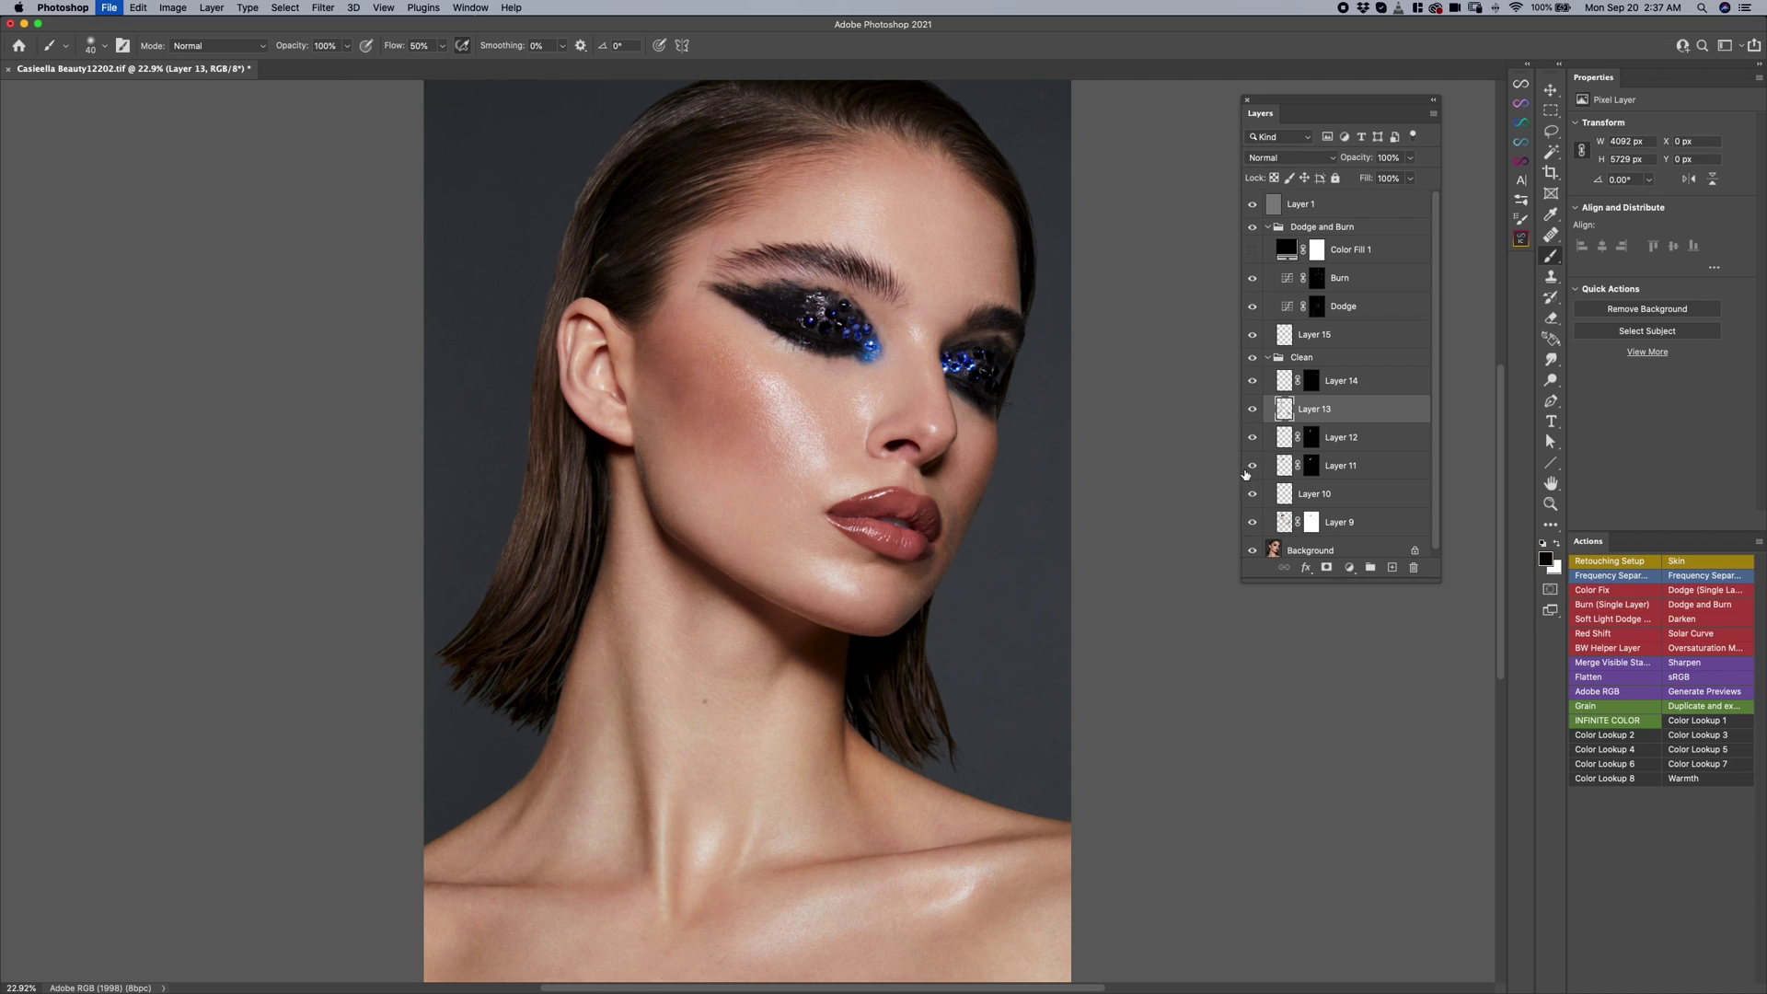
Select the Burn and Dodge layers together and make the Dodge layer mask active.
left_click(1345, 280)
left_click(1349, 309, "shift")
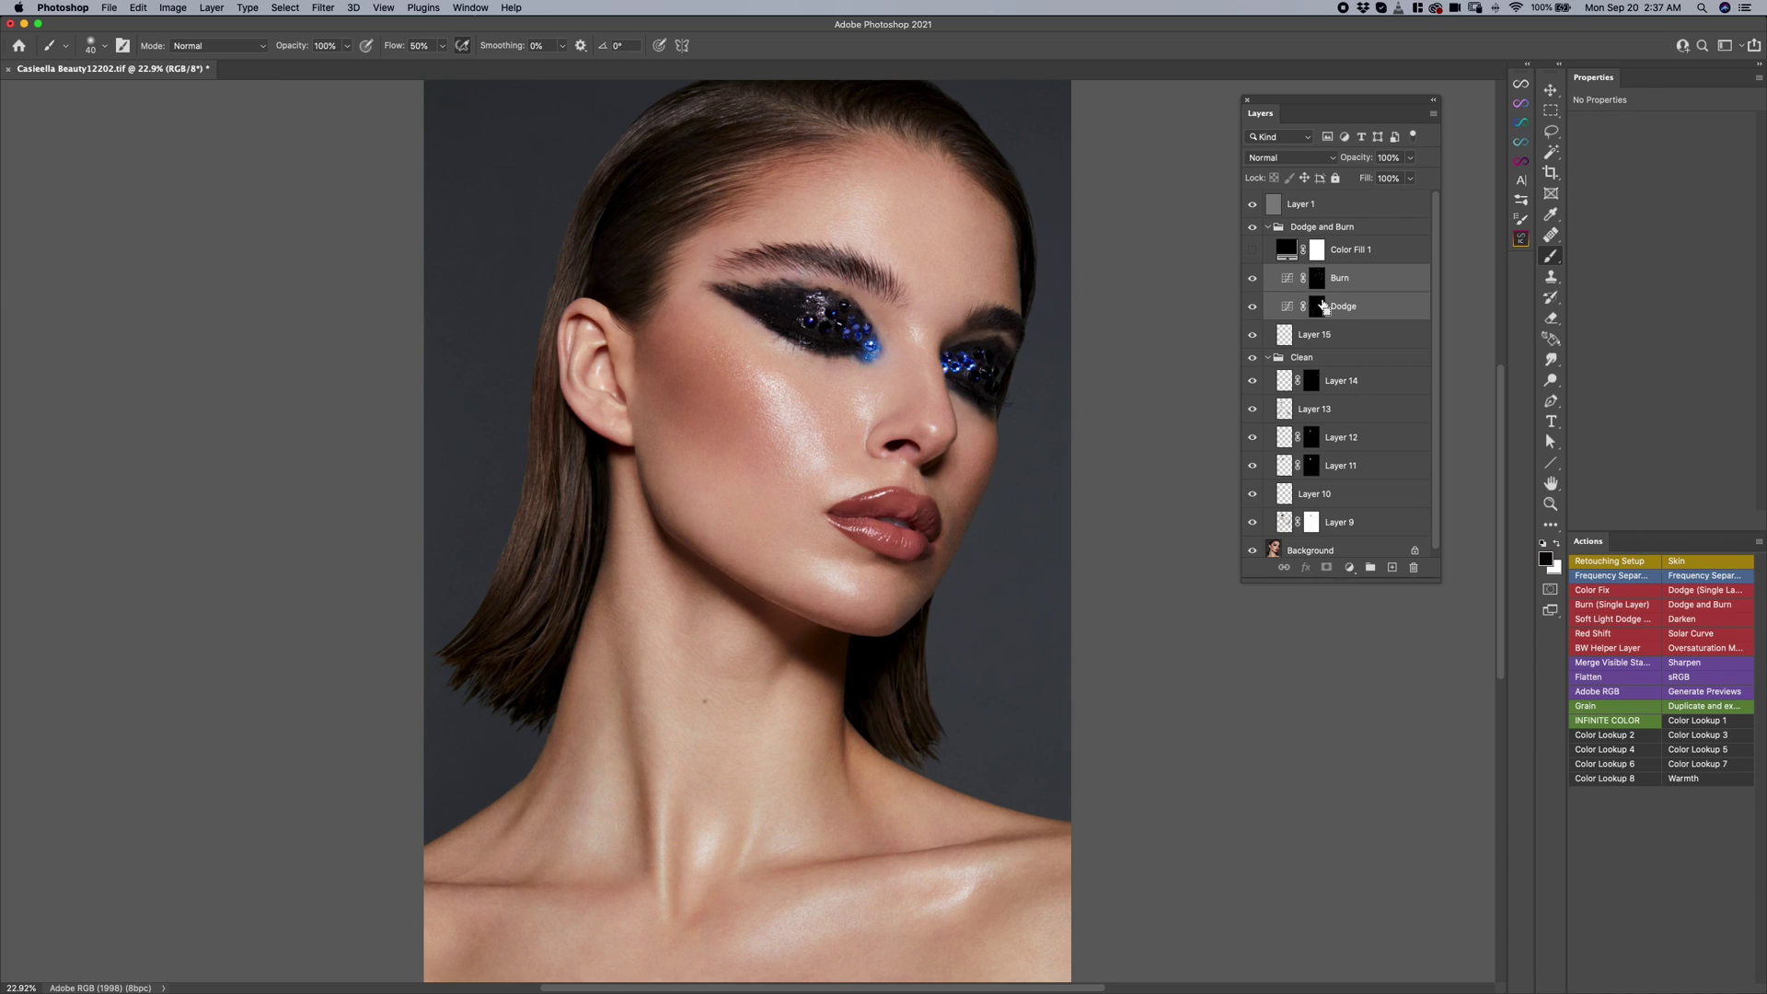
left_click(1320, 307)
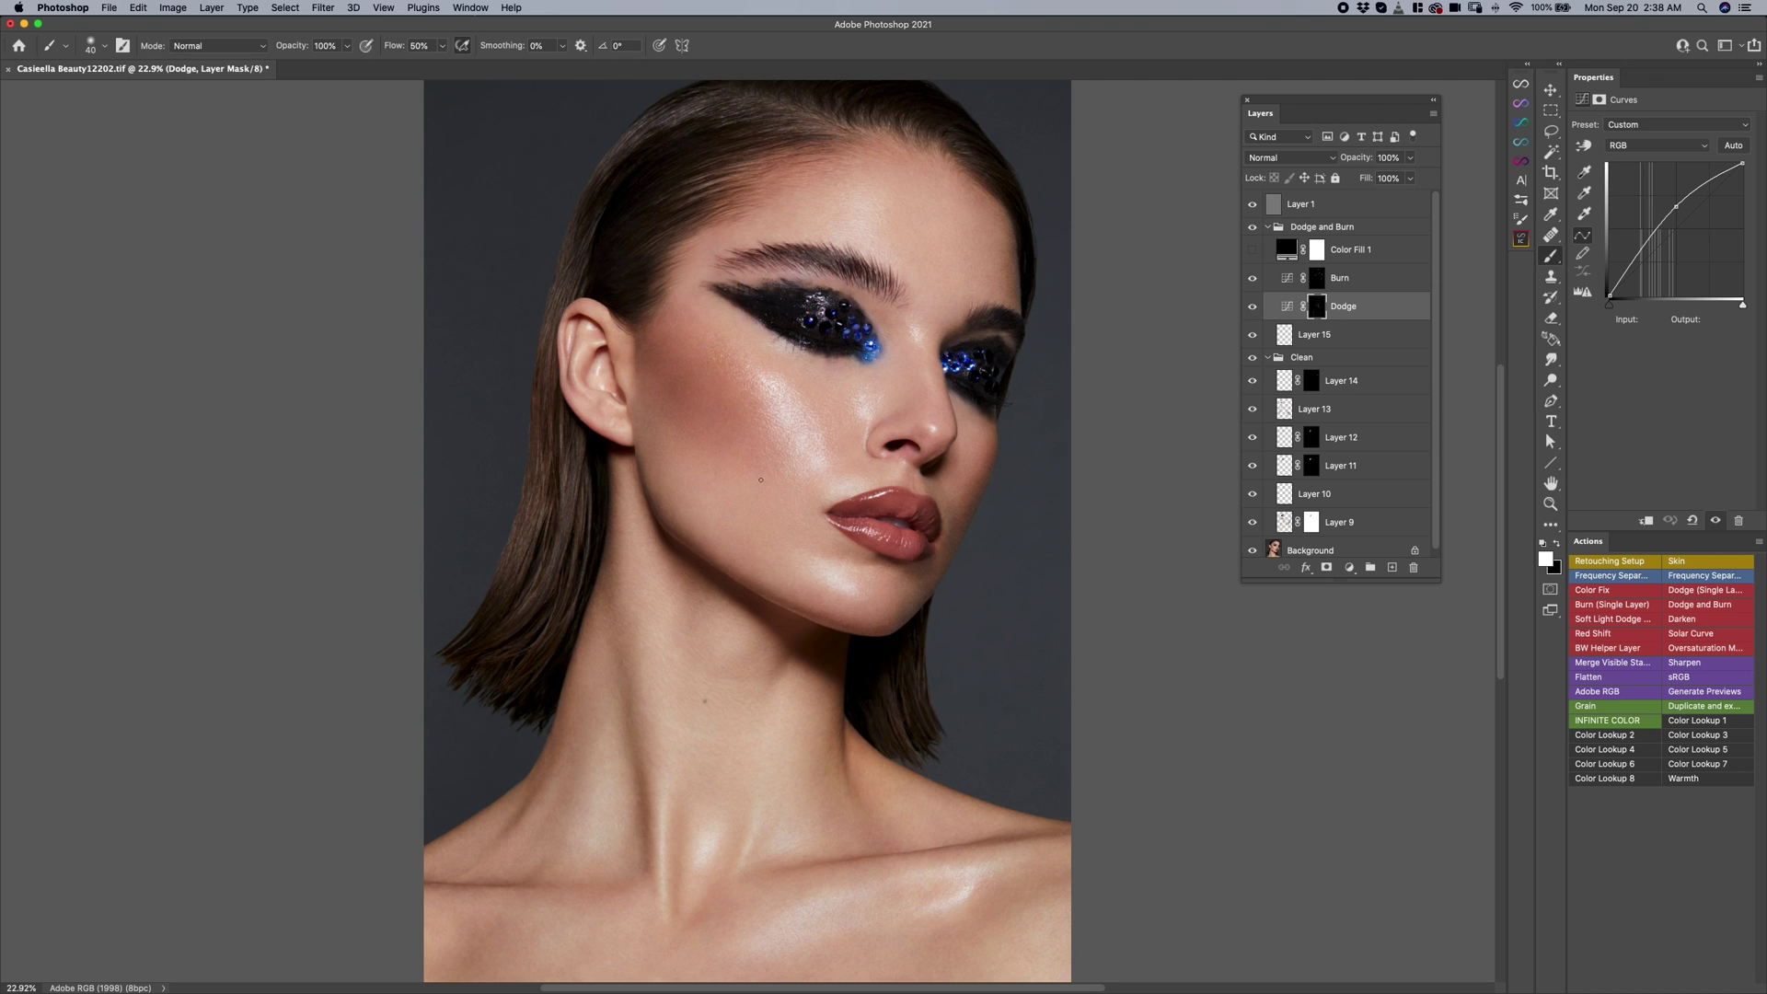
Reduce the brush size for detail work on the face and make the Burn layer active.
key("ctrl+space")
left_click_drag(769, 482, 816, 494)
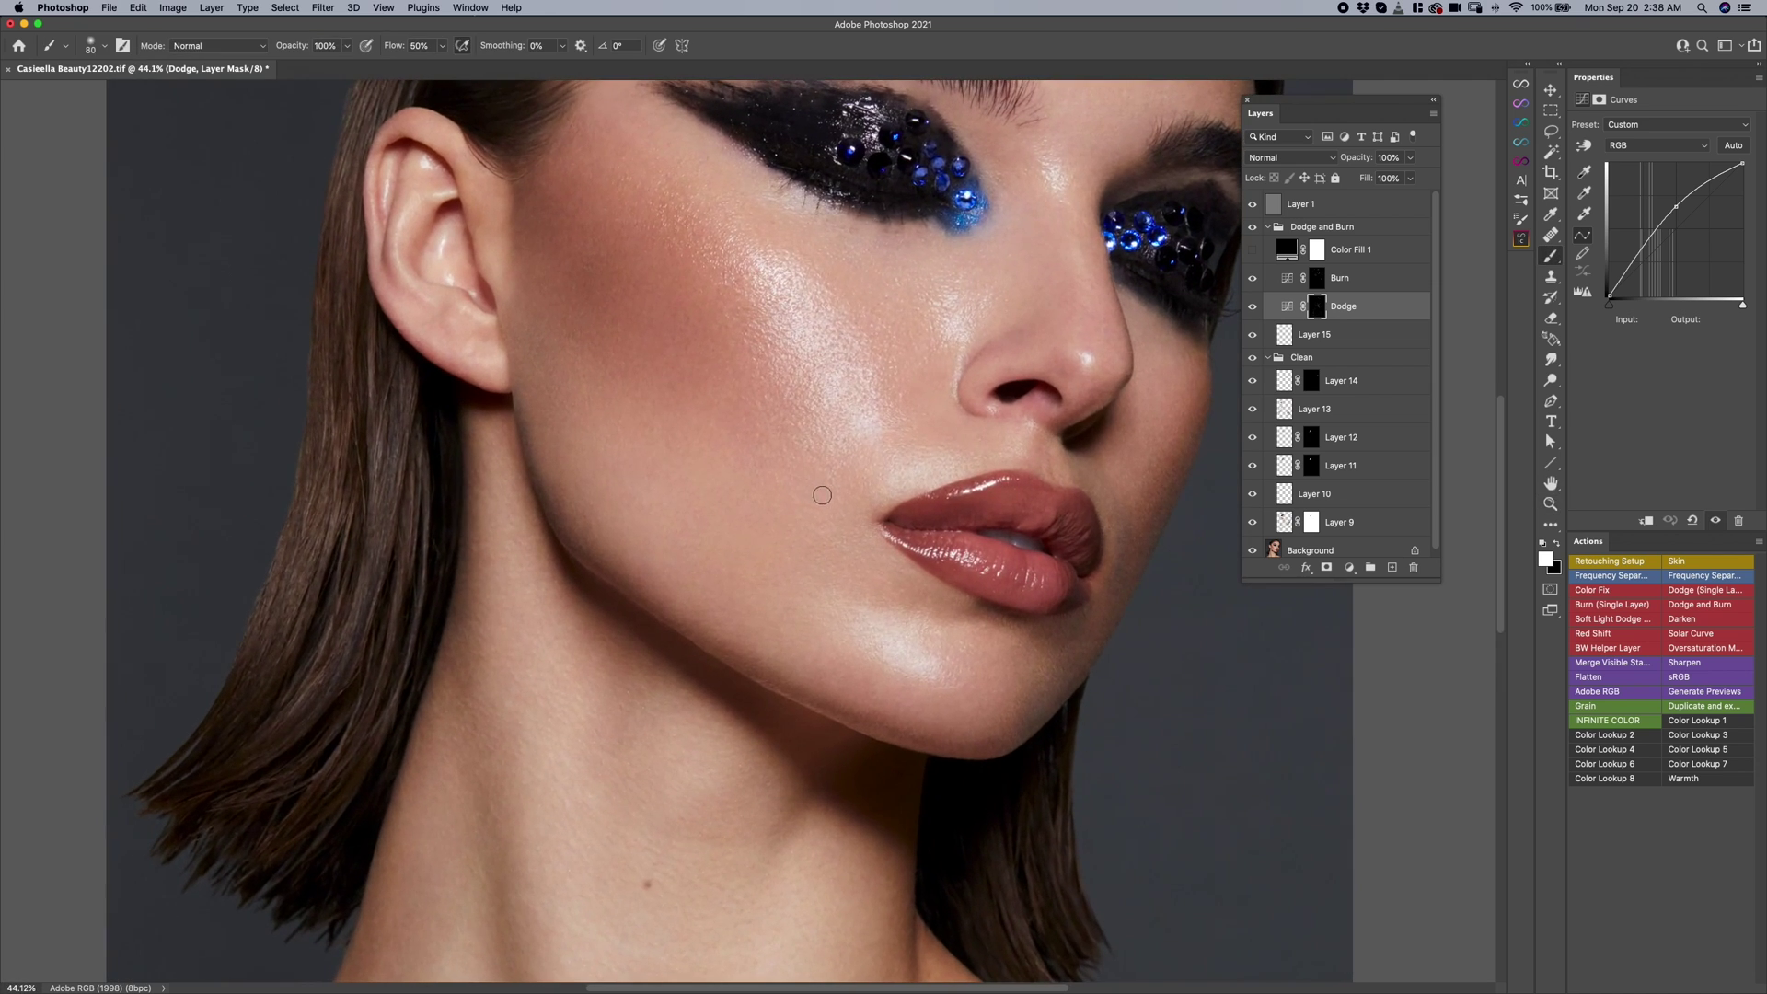
left_click_drag(923, 354, 806, 493)
key("bracketleft")
key("bracketleft")
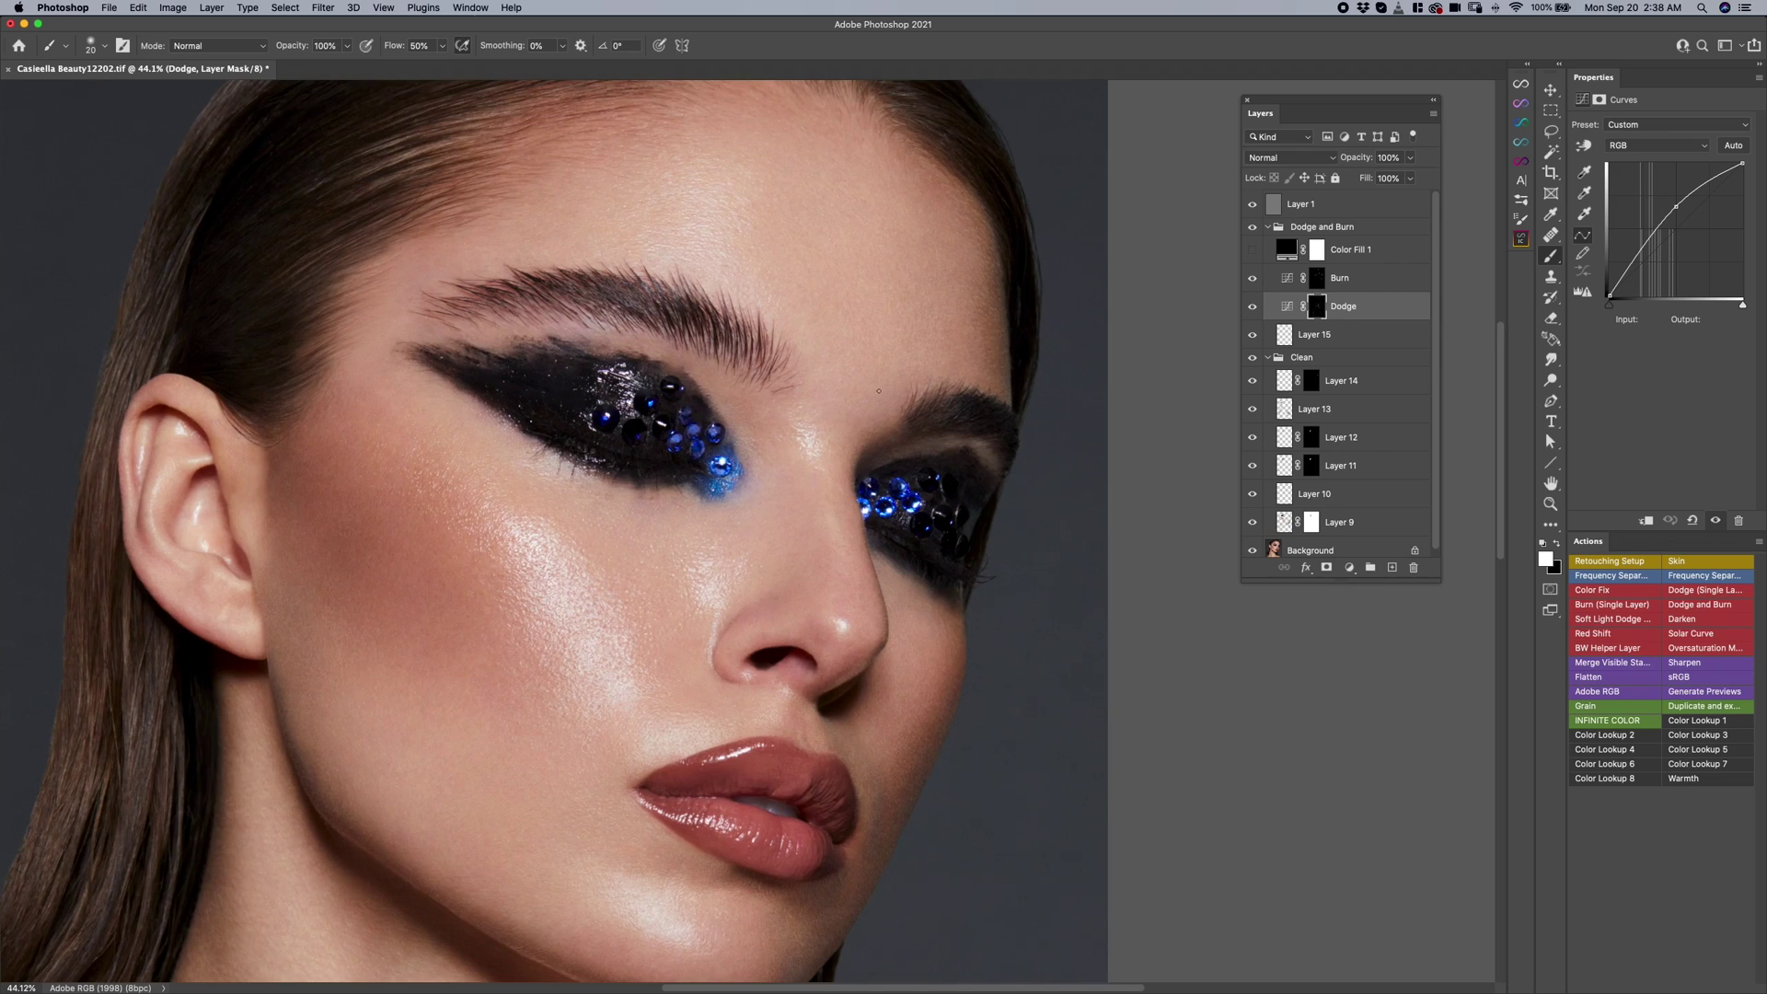
key("super+z")
key("super+s")
left_click(1353, 287)
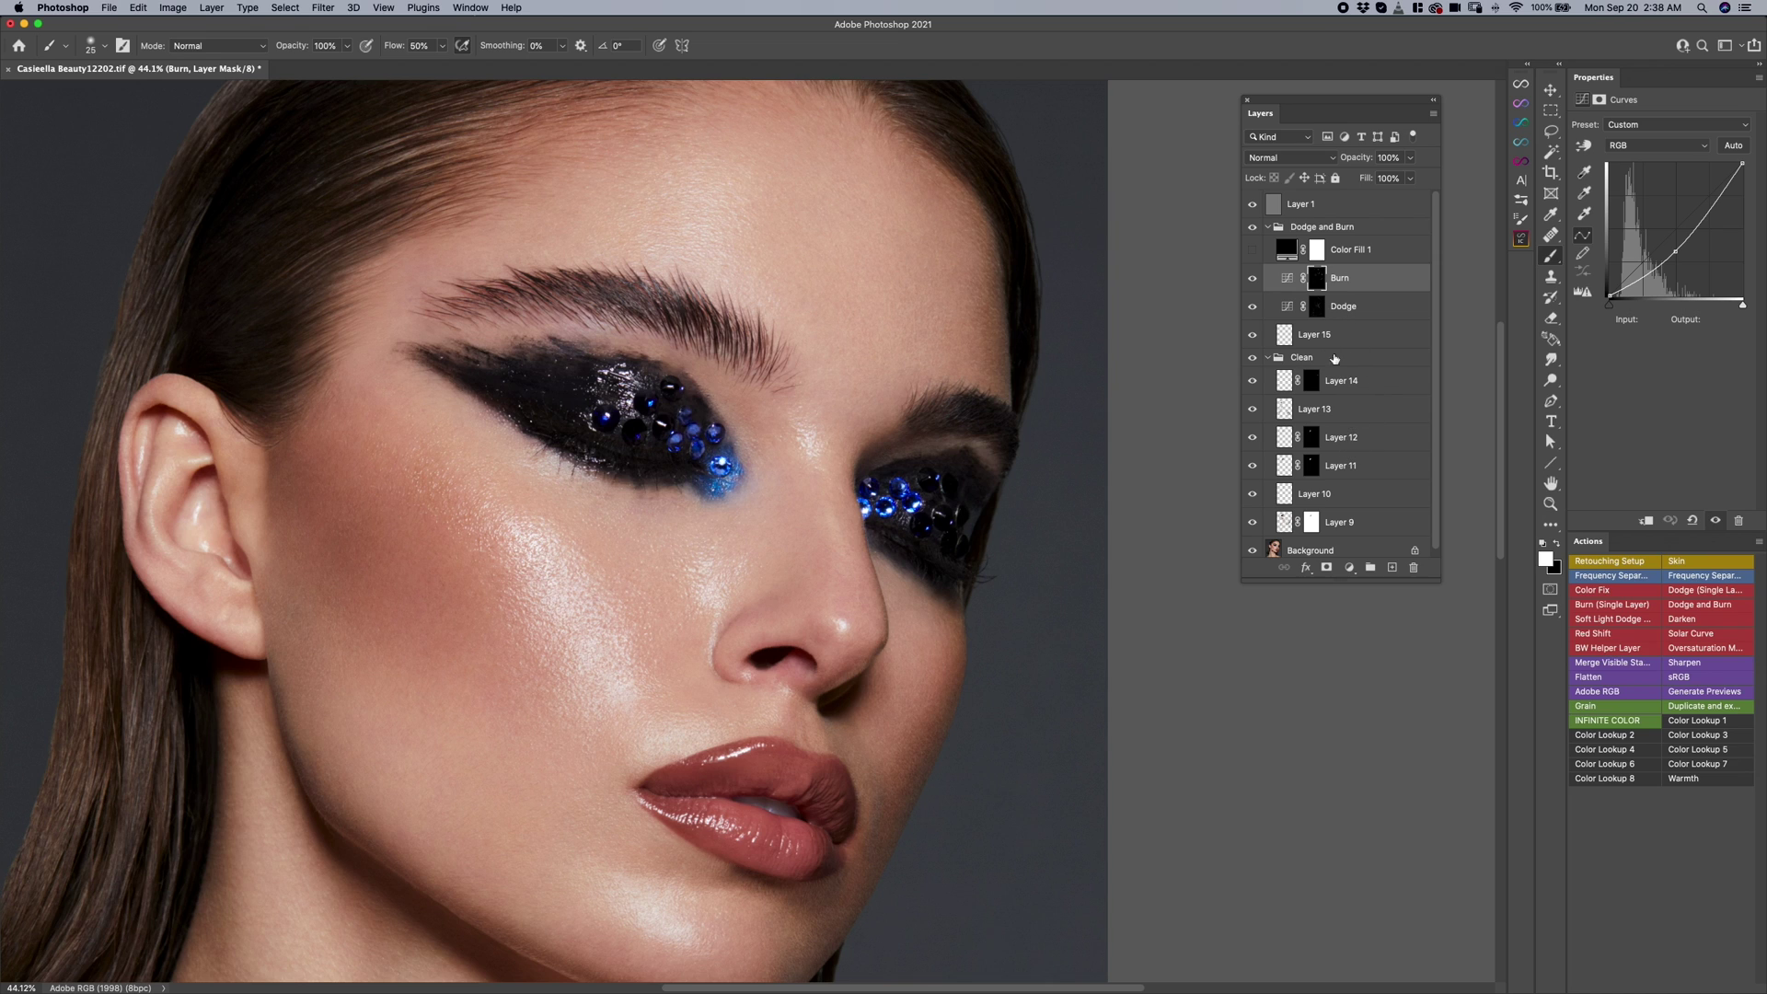
Switch to System Preferences, bring up the Wacom Tablet settings and view the list of applications available for custom tablet settings.
scroll(821, 338, "down", 2)
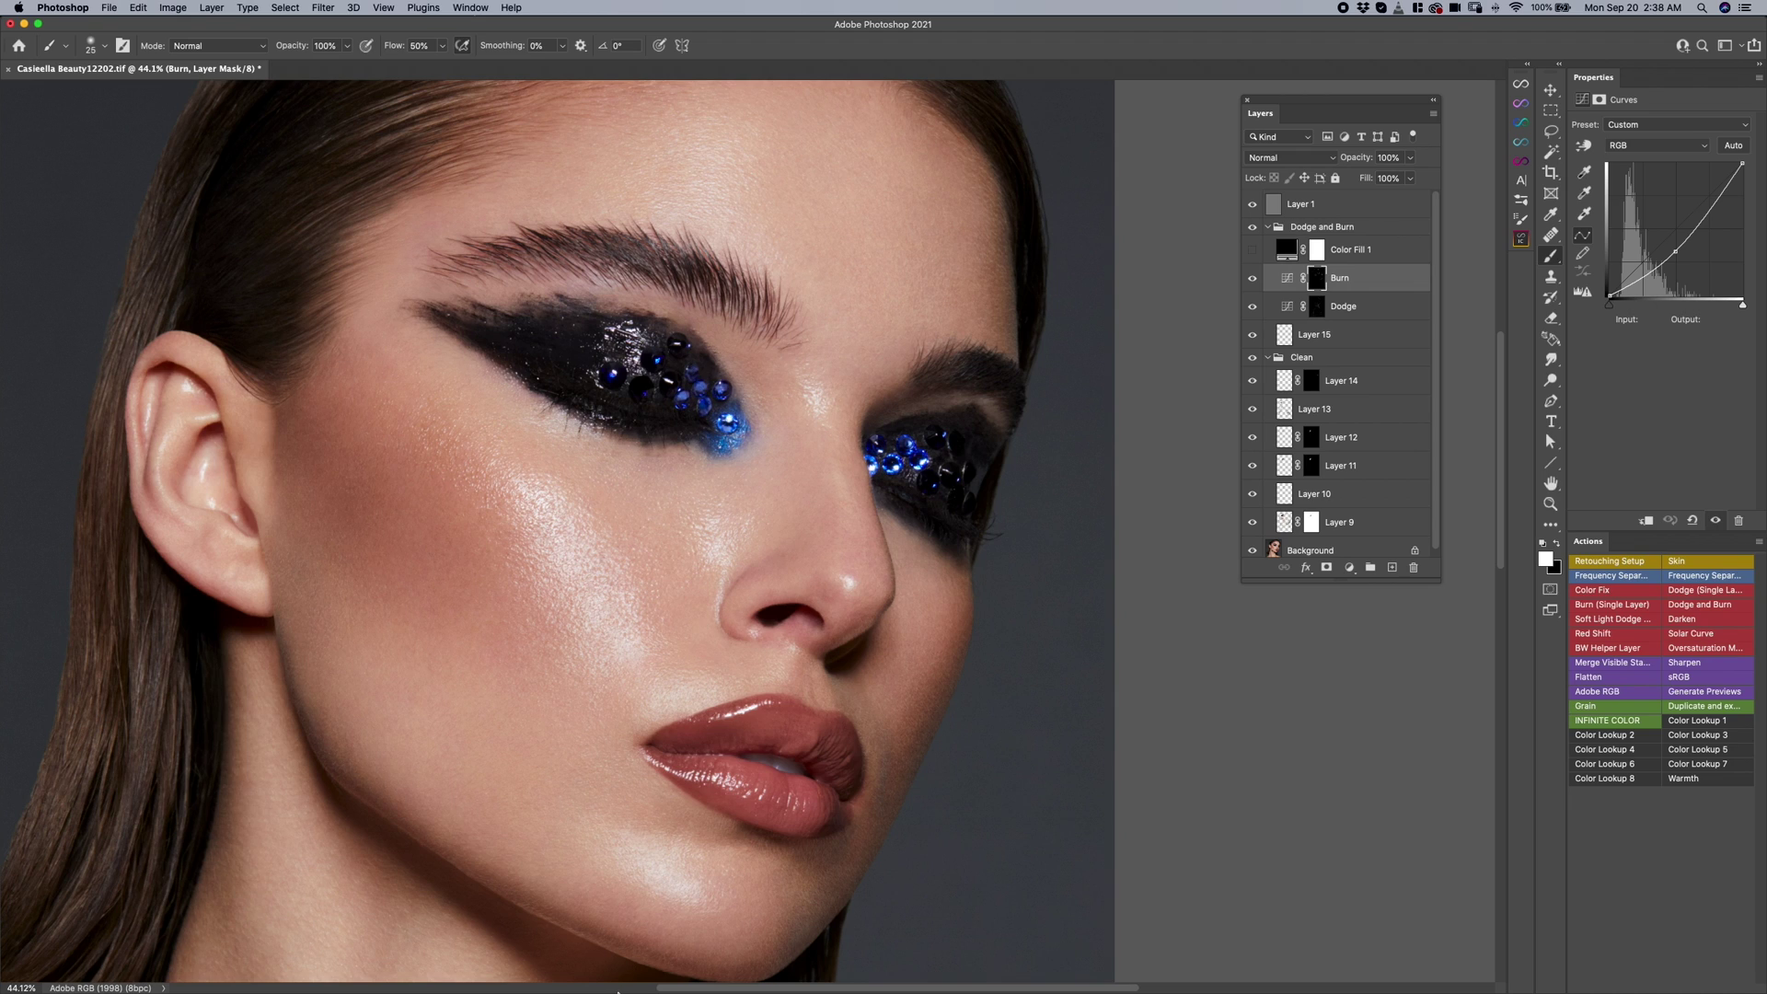
mouse_move(671, 982)
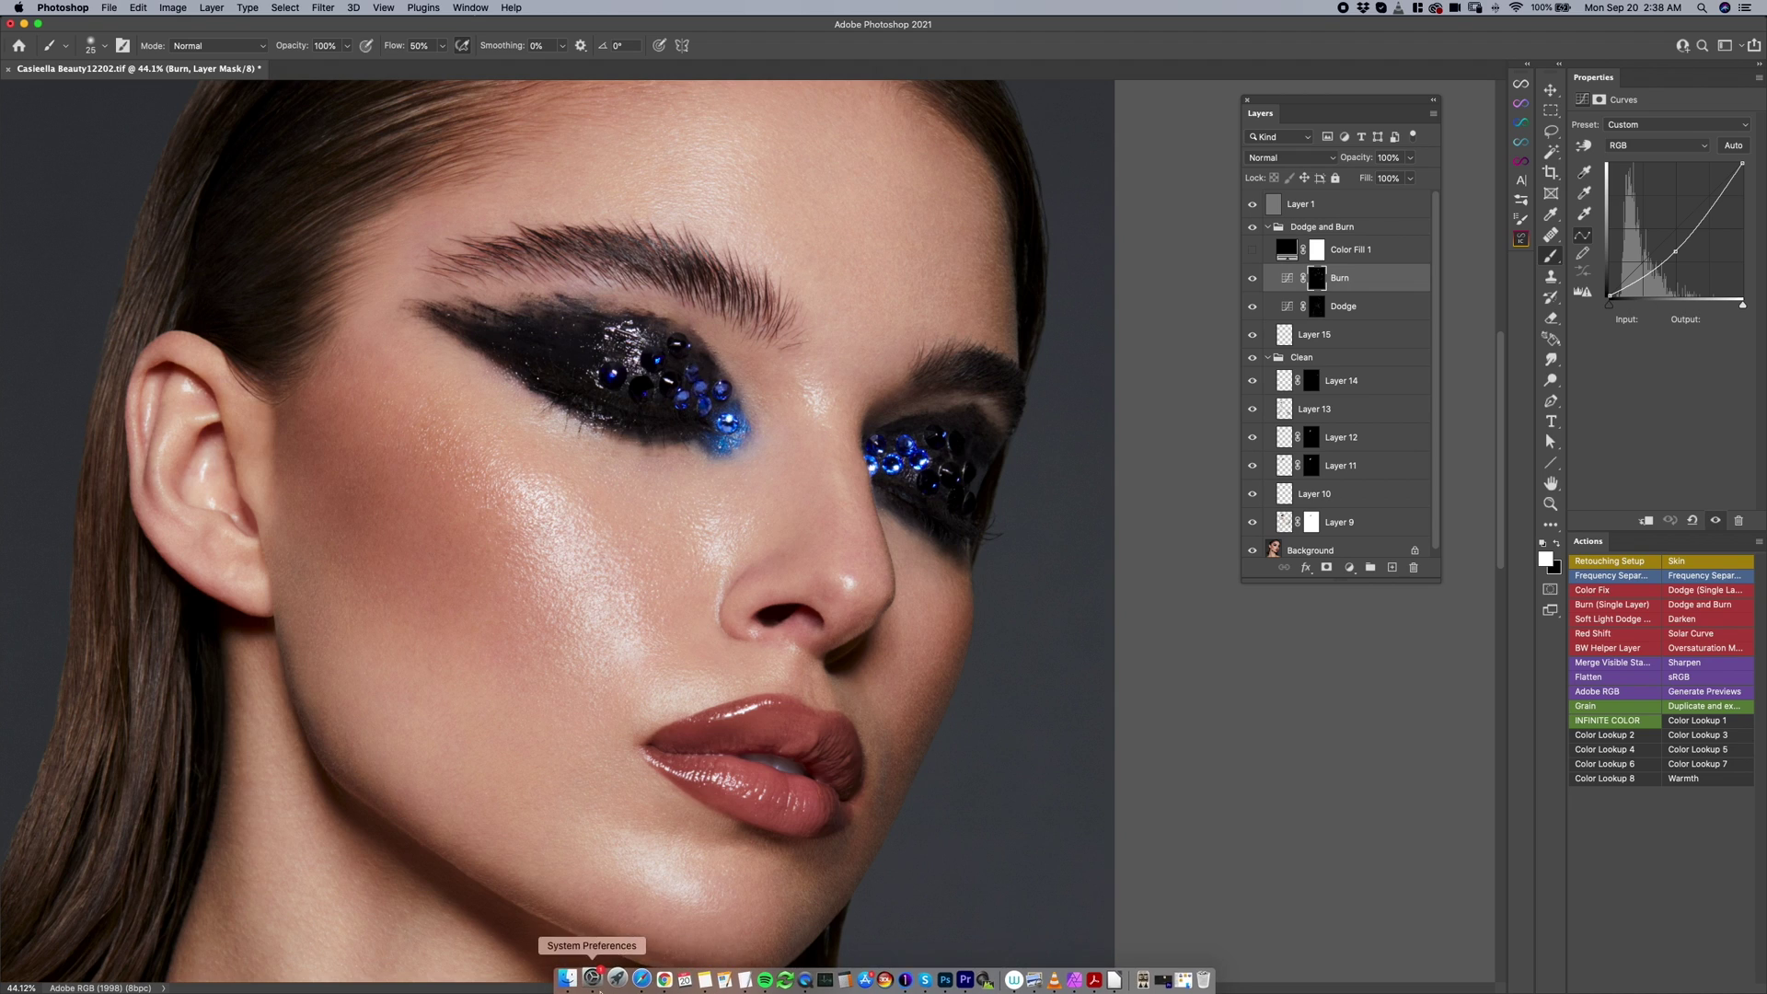
left_click(595, 981)
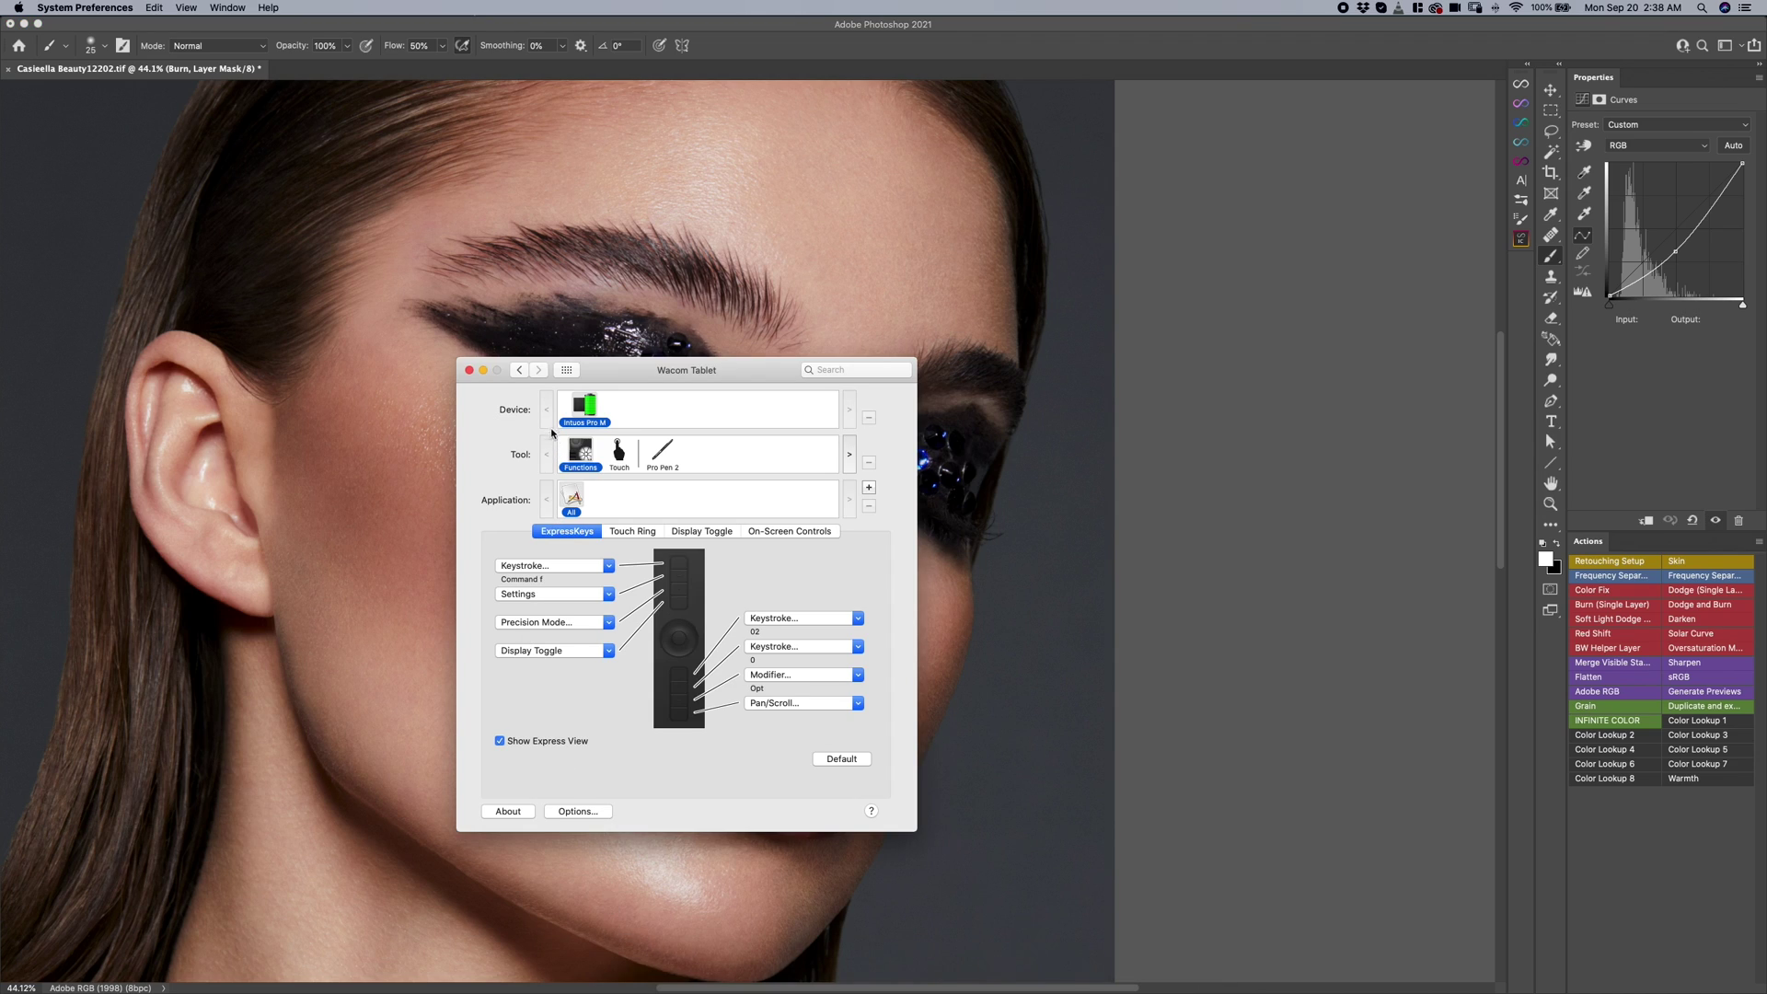
left_click(517, 372)
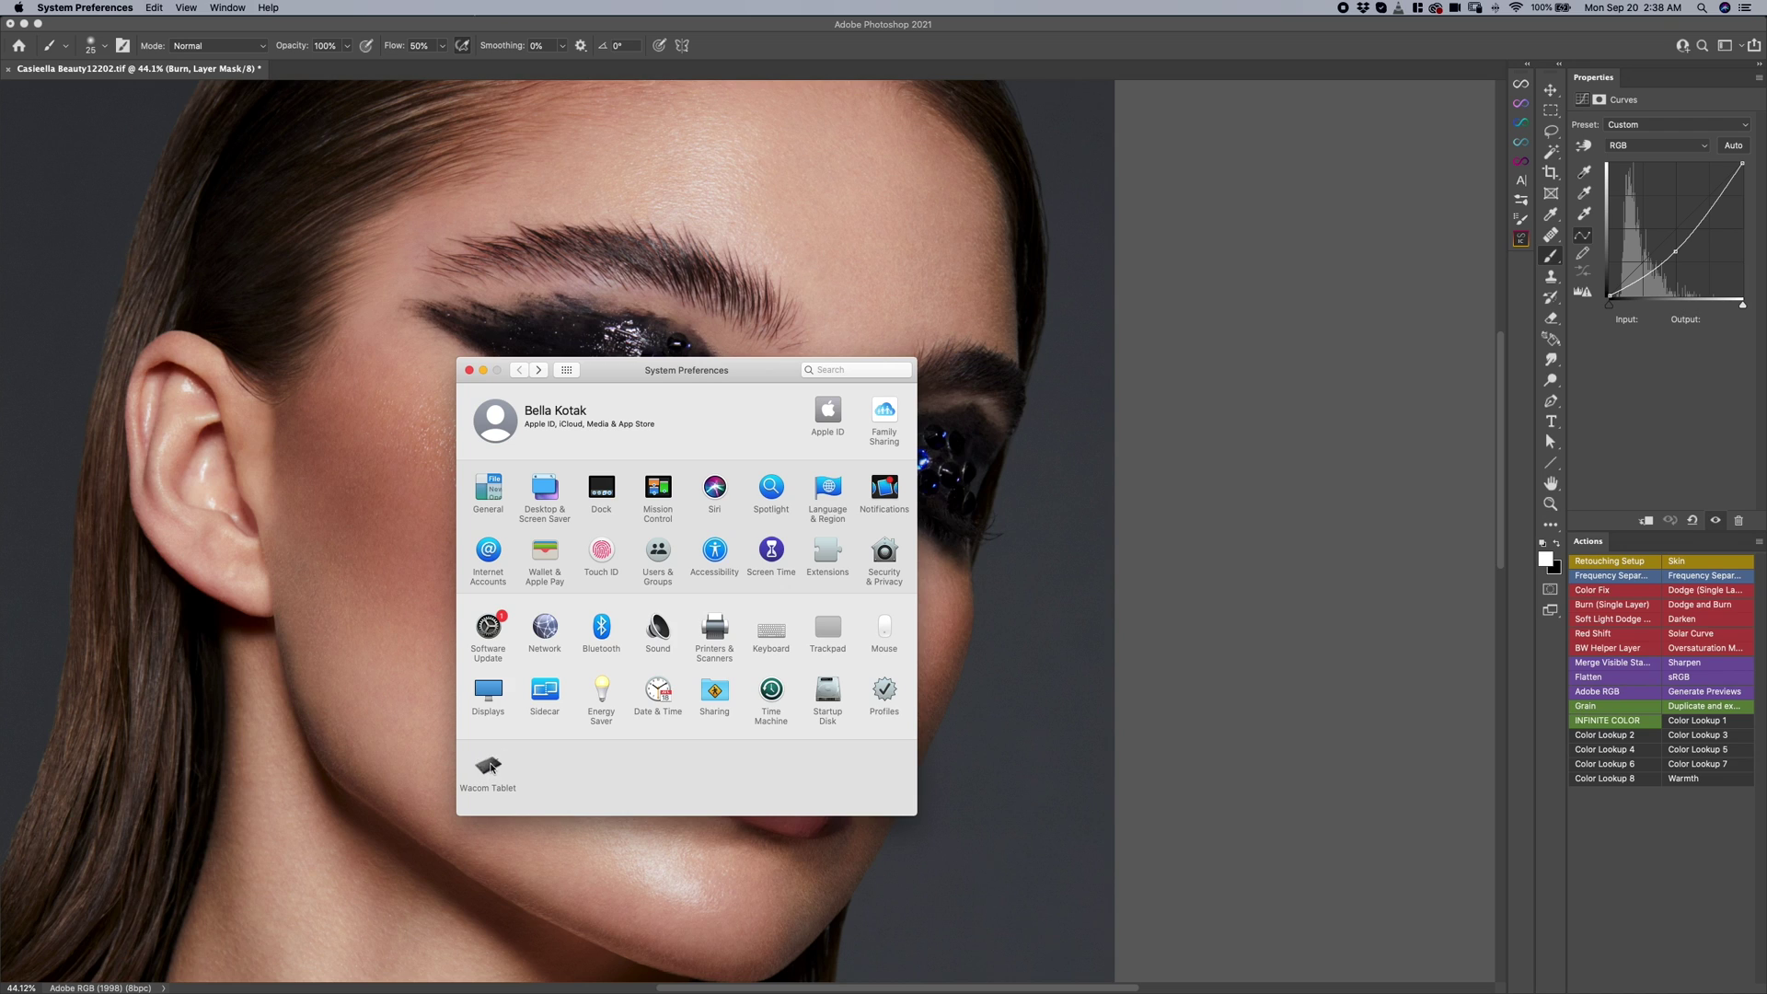
left_click(489, 765)
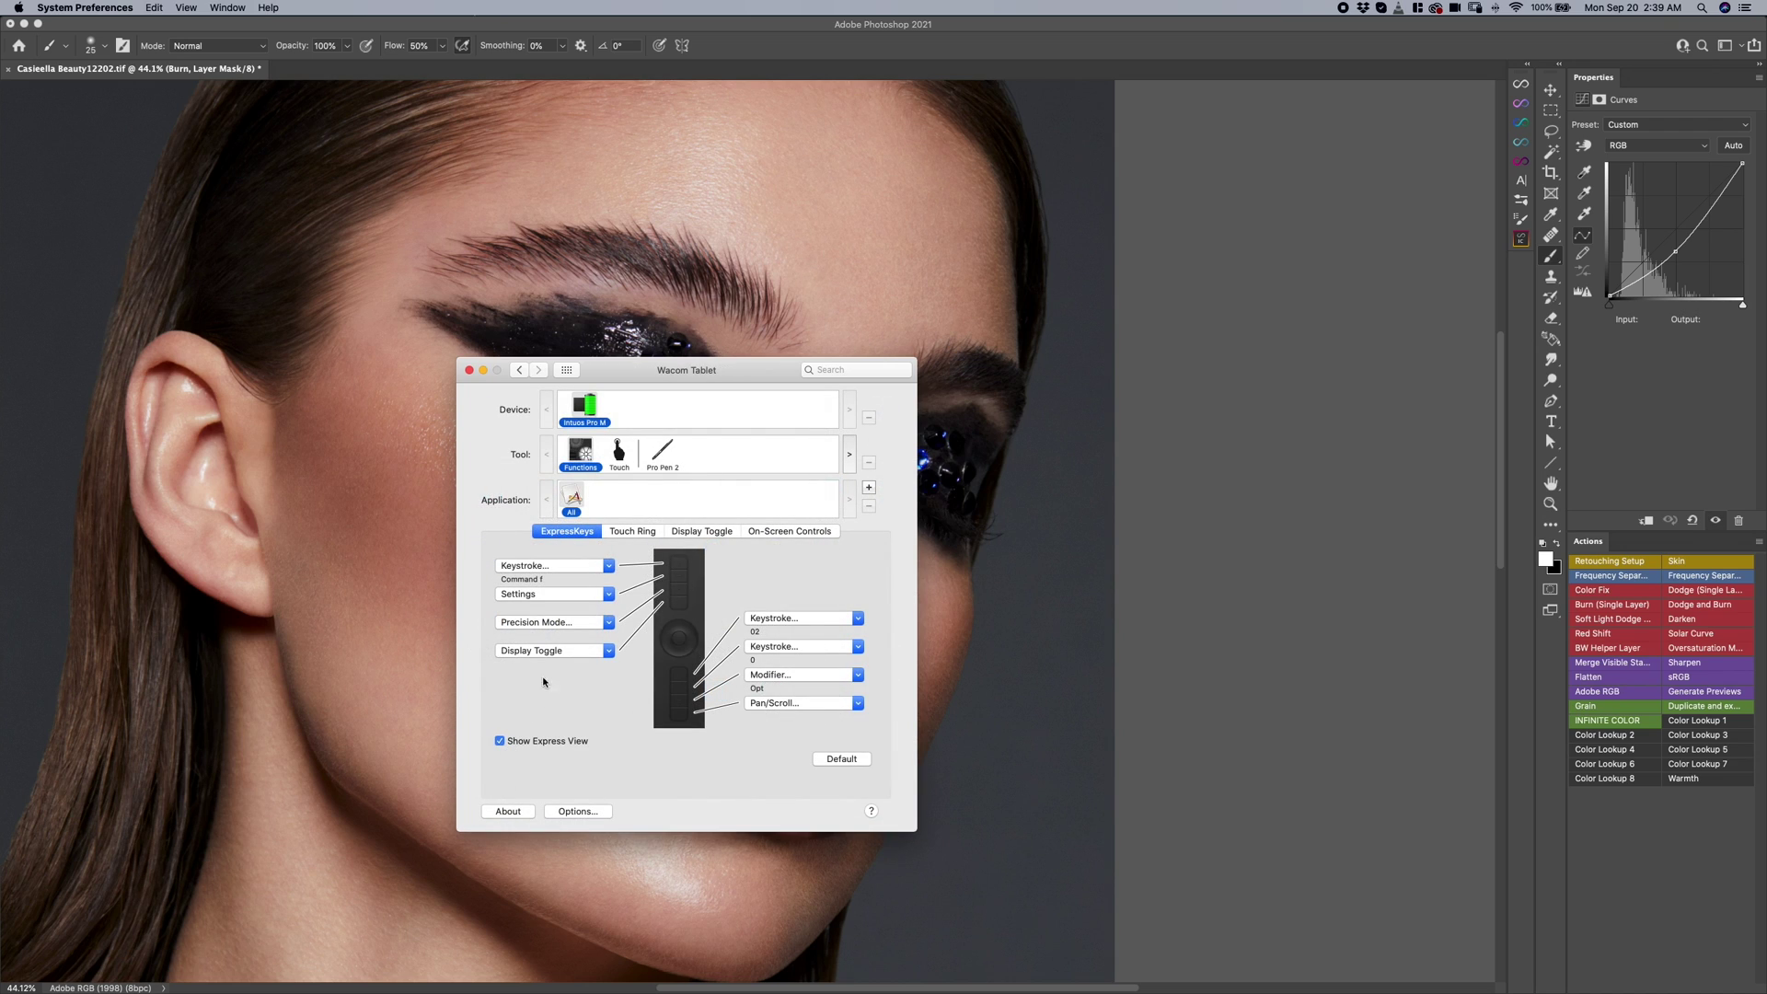
left_click_drag(701, 369, 647, 388)
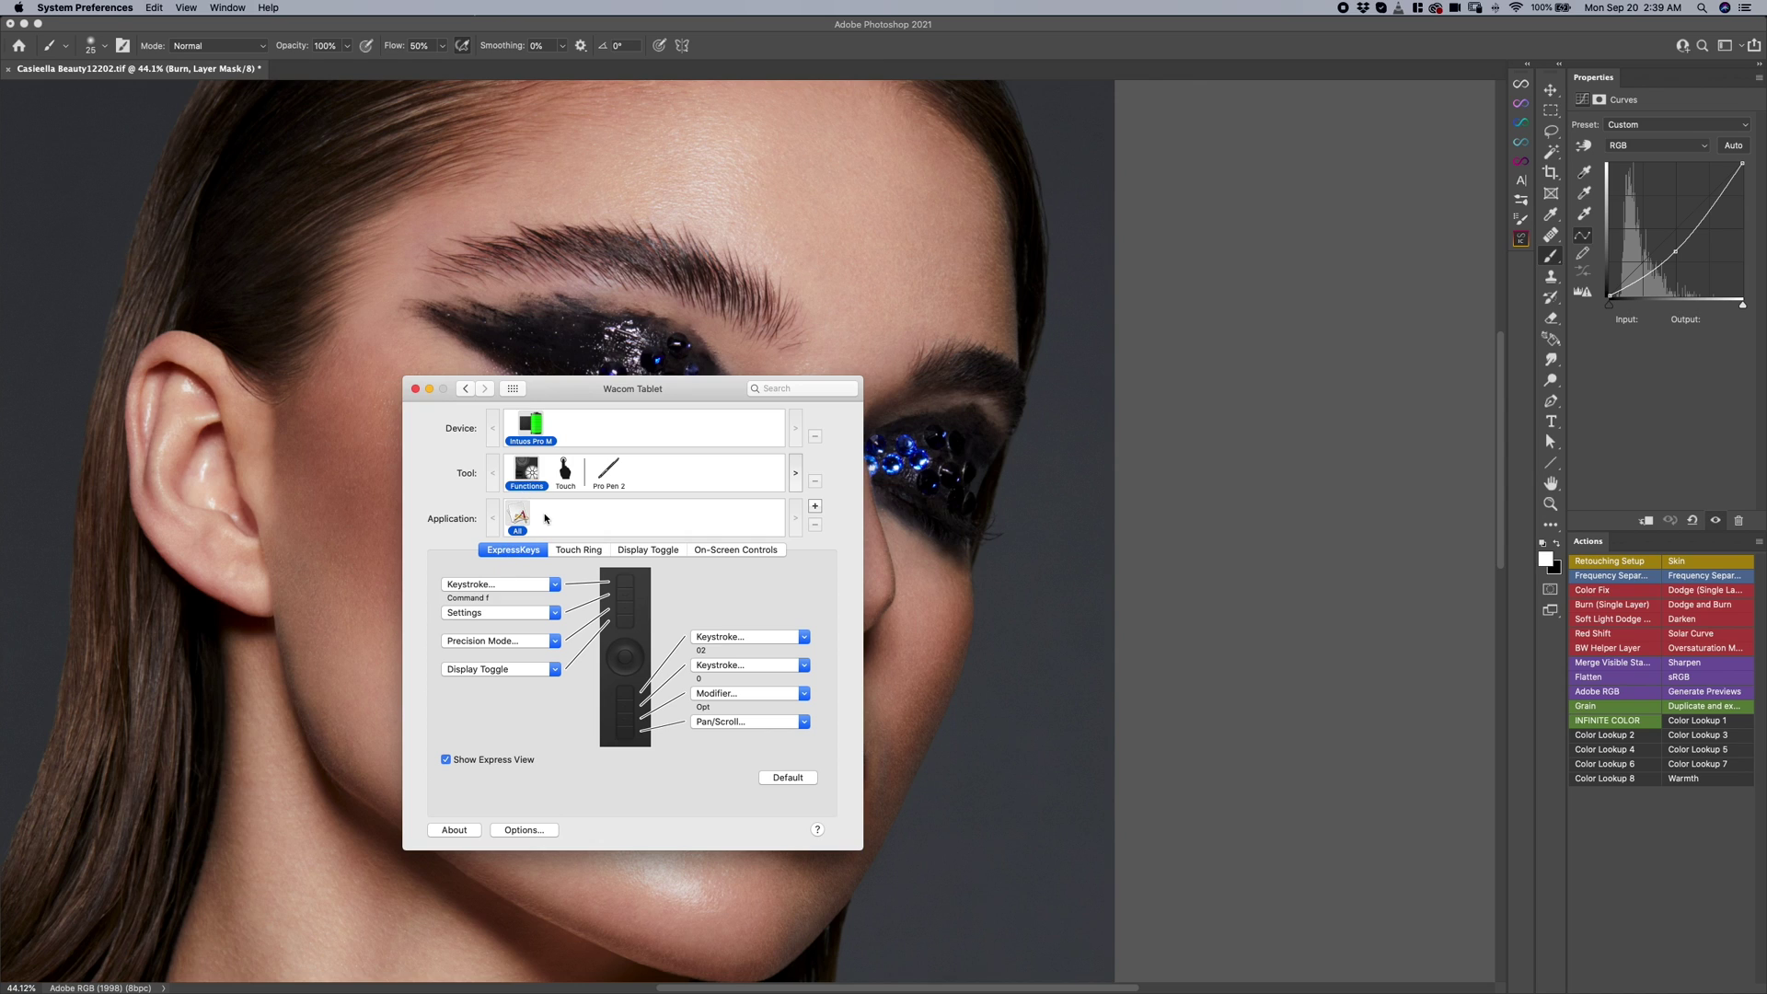
left_click(816, 507)
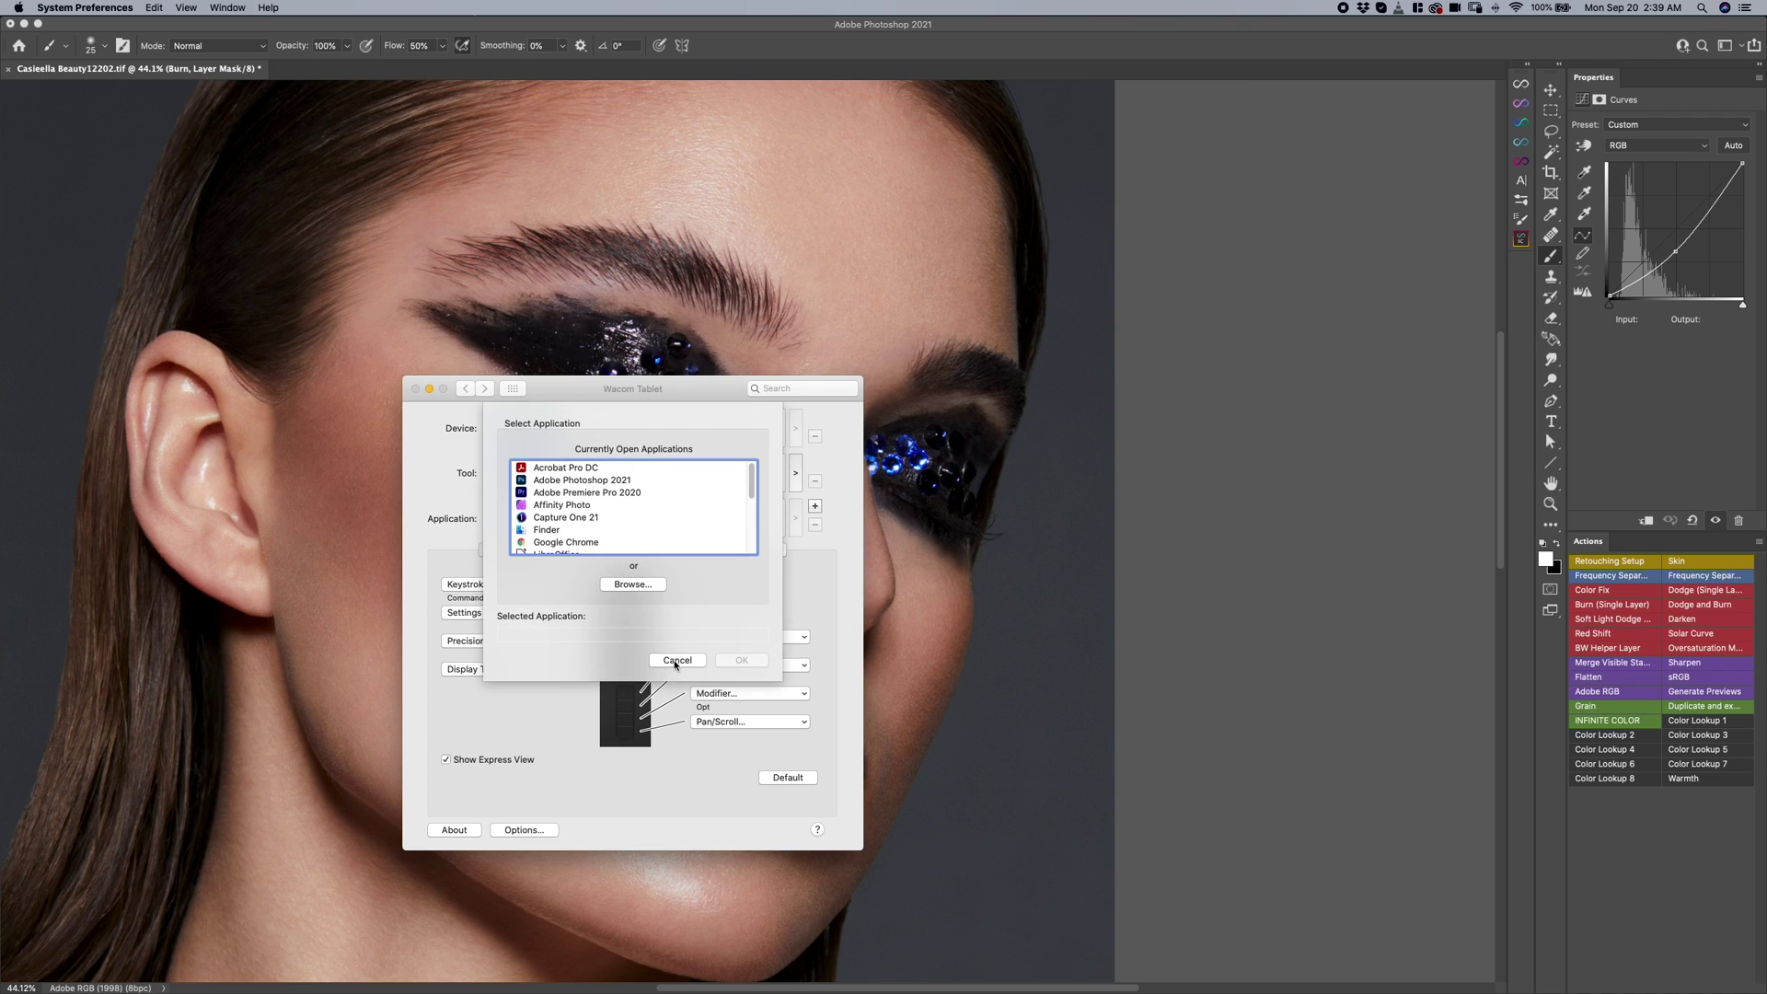
left_click(676, 661)
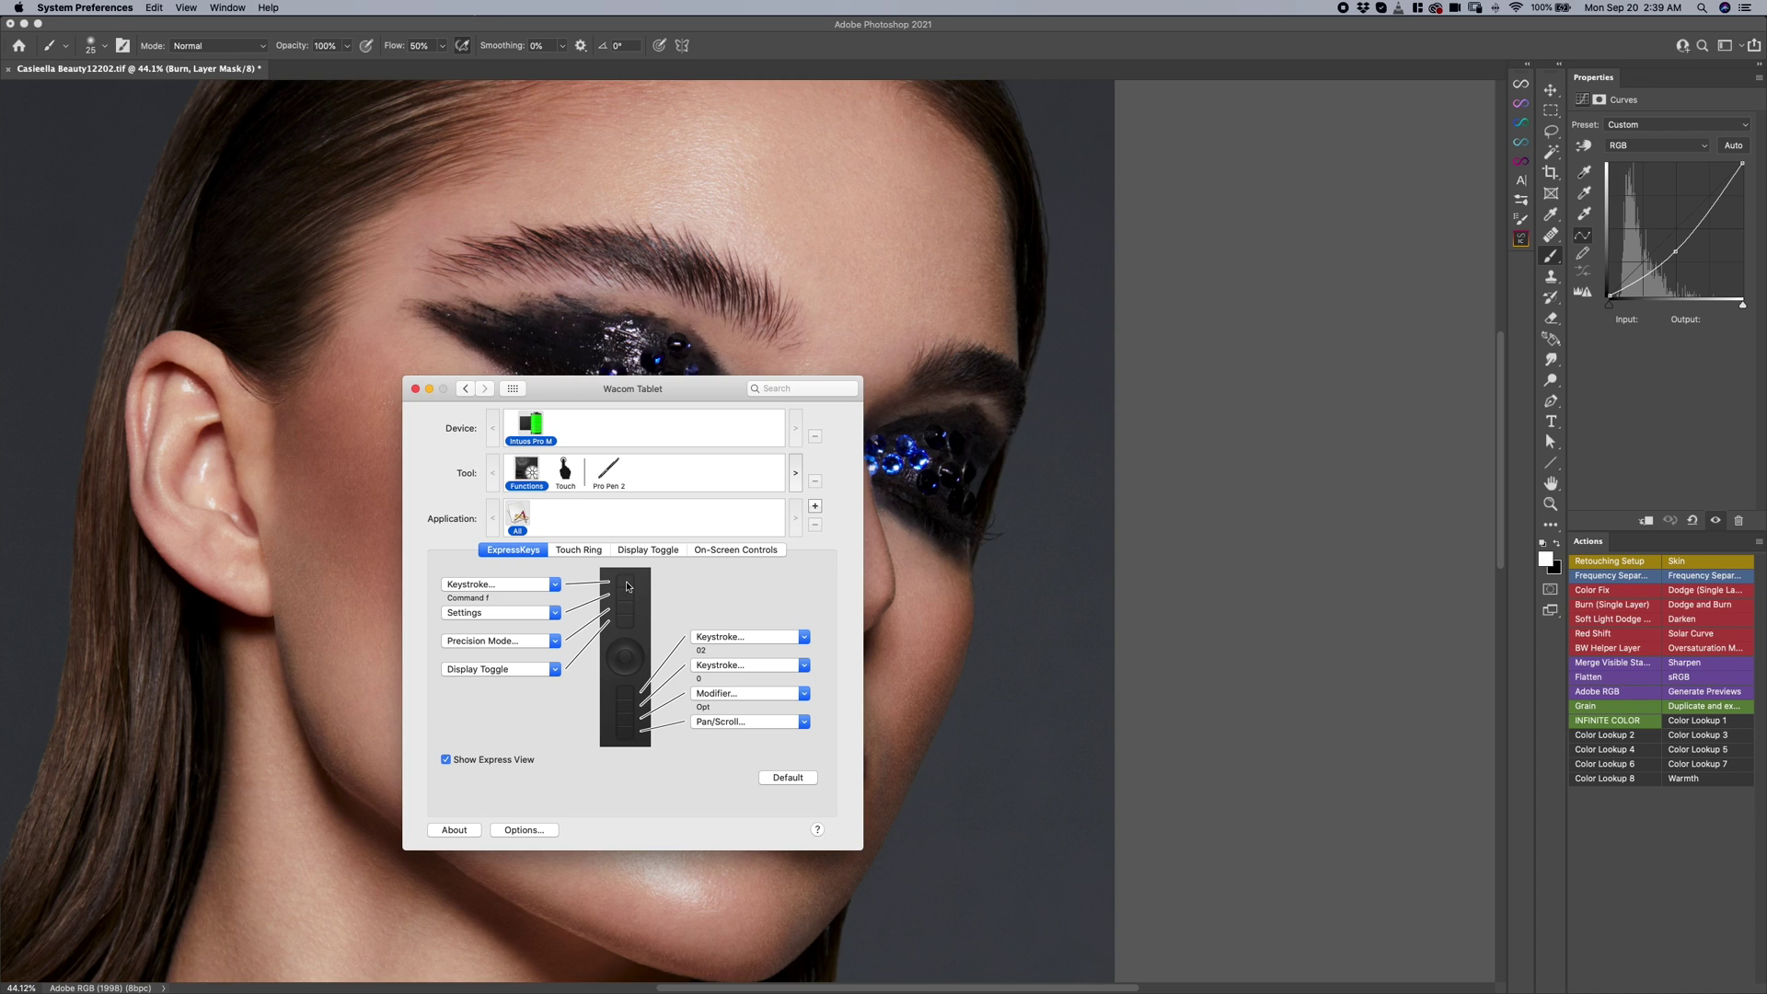
Open the keystroke assignment of the tablet's first ExpressKey and accept it as Command f.
left_click(536, 584)
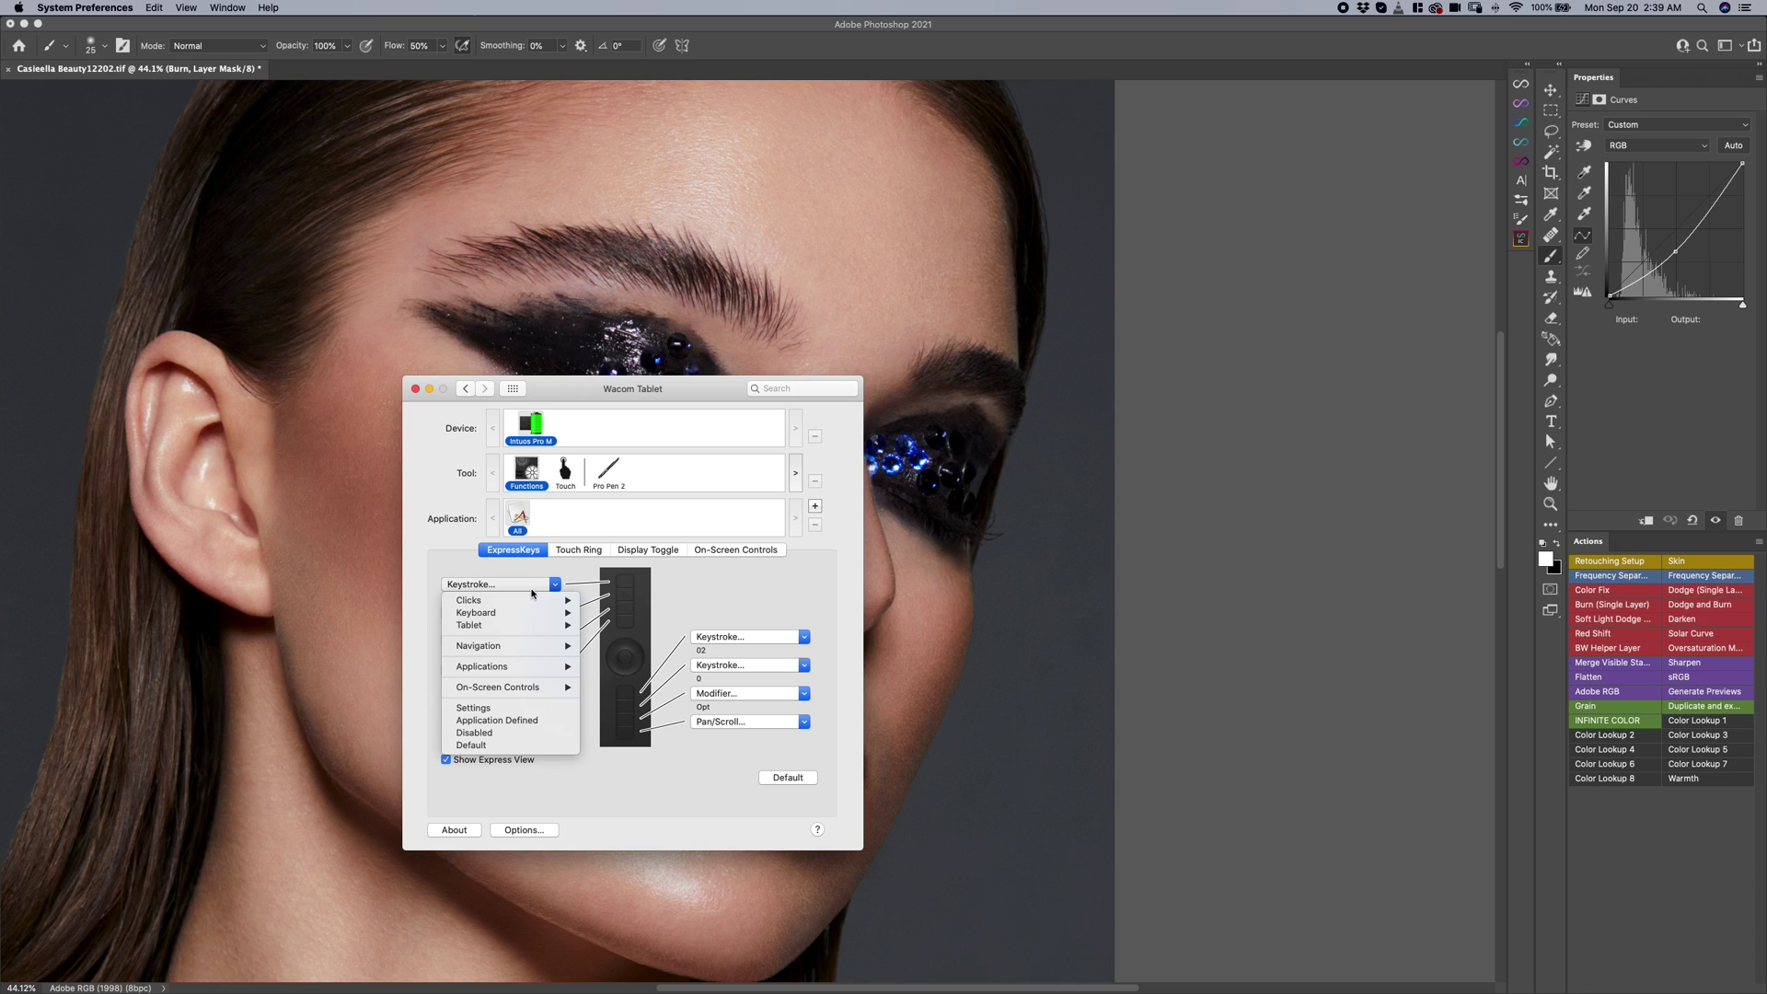
mouse_move(542, 616)
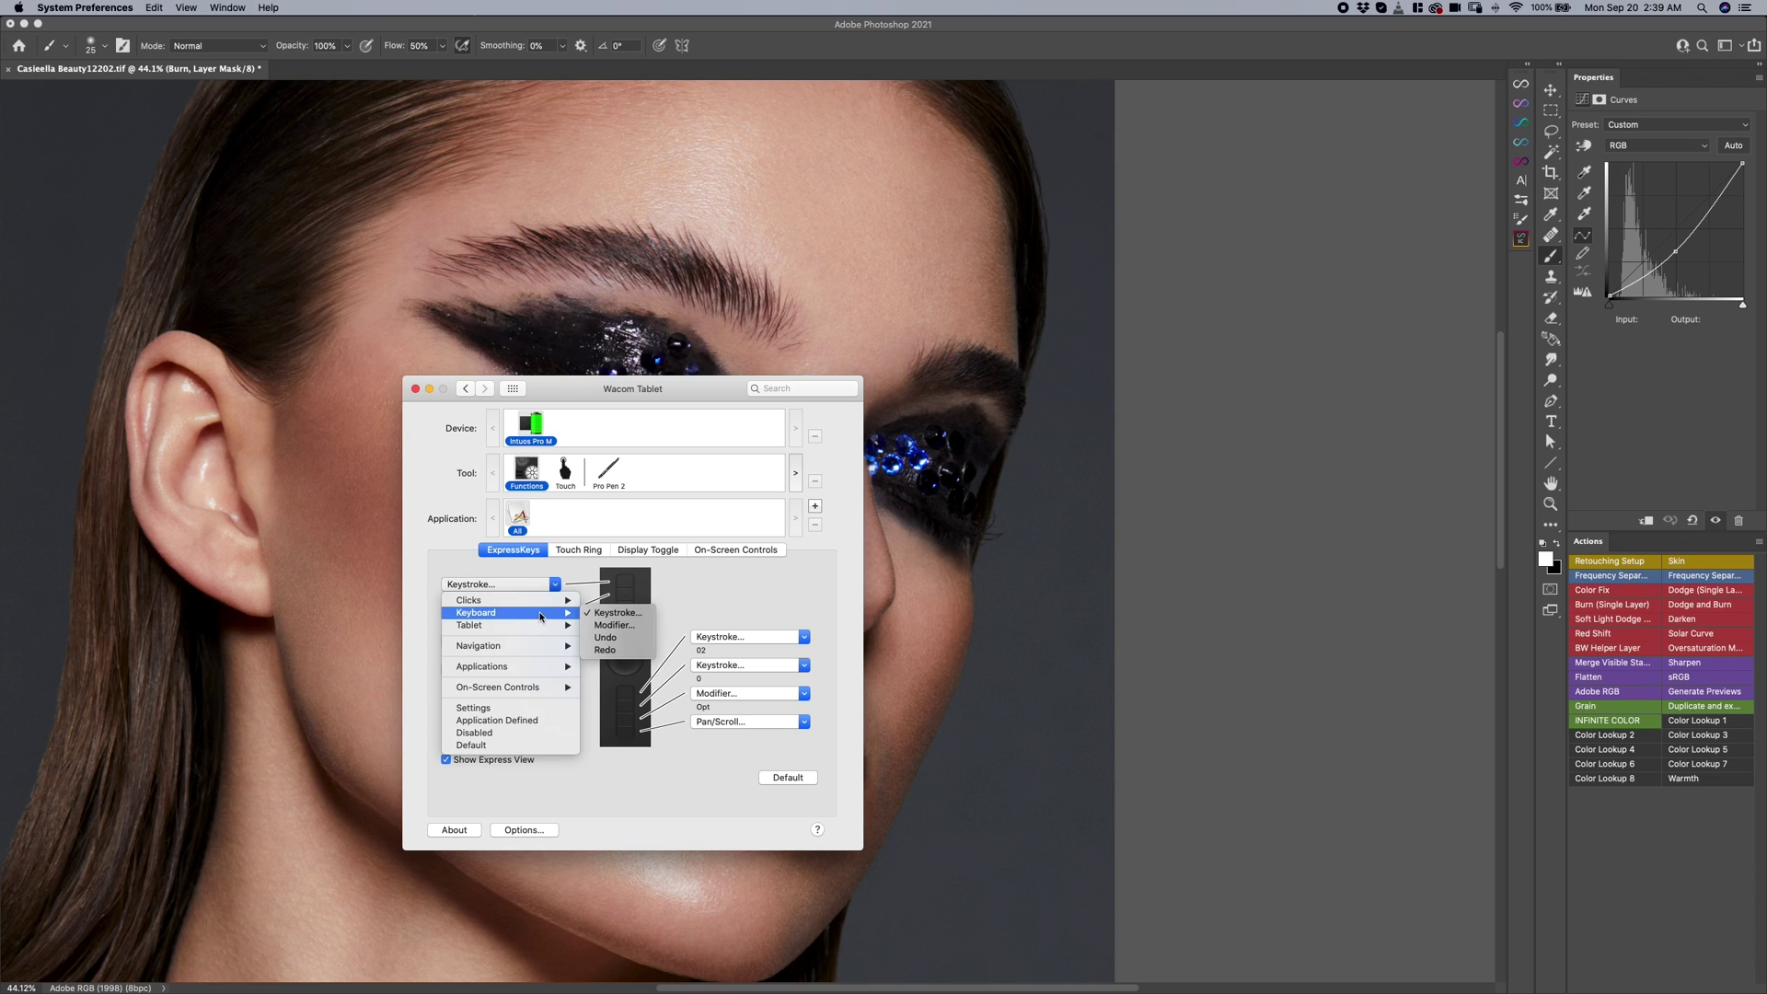
left_click(608, 615)
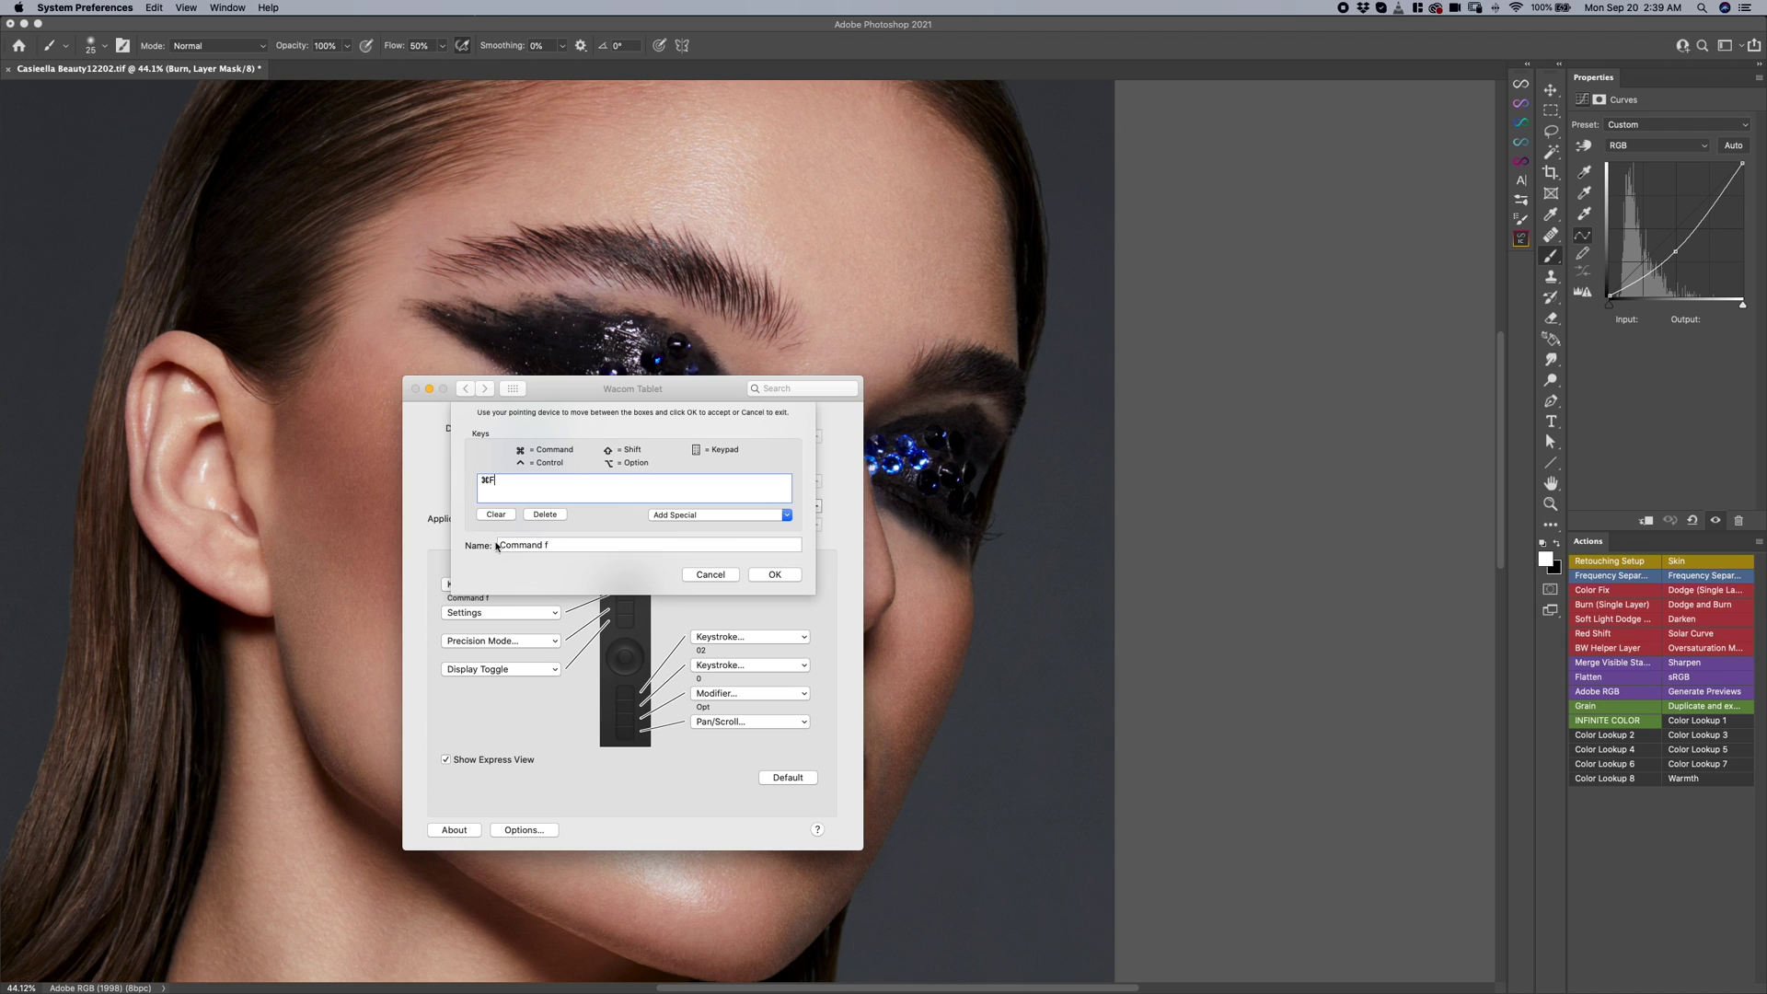
left_click(774, 576)
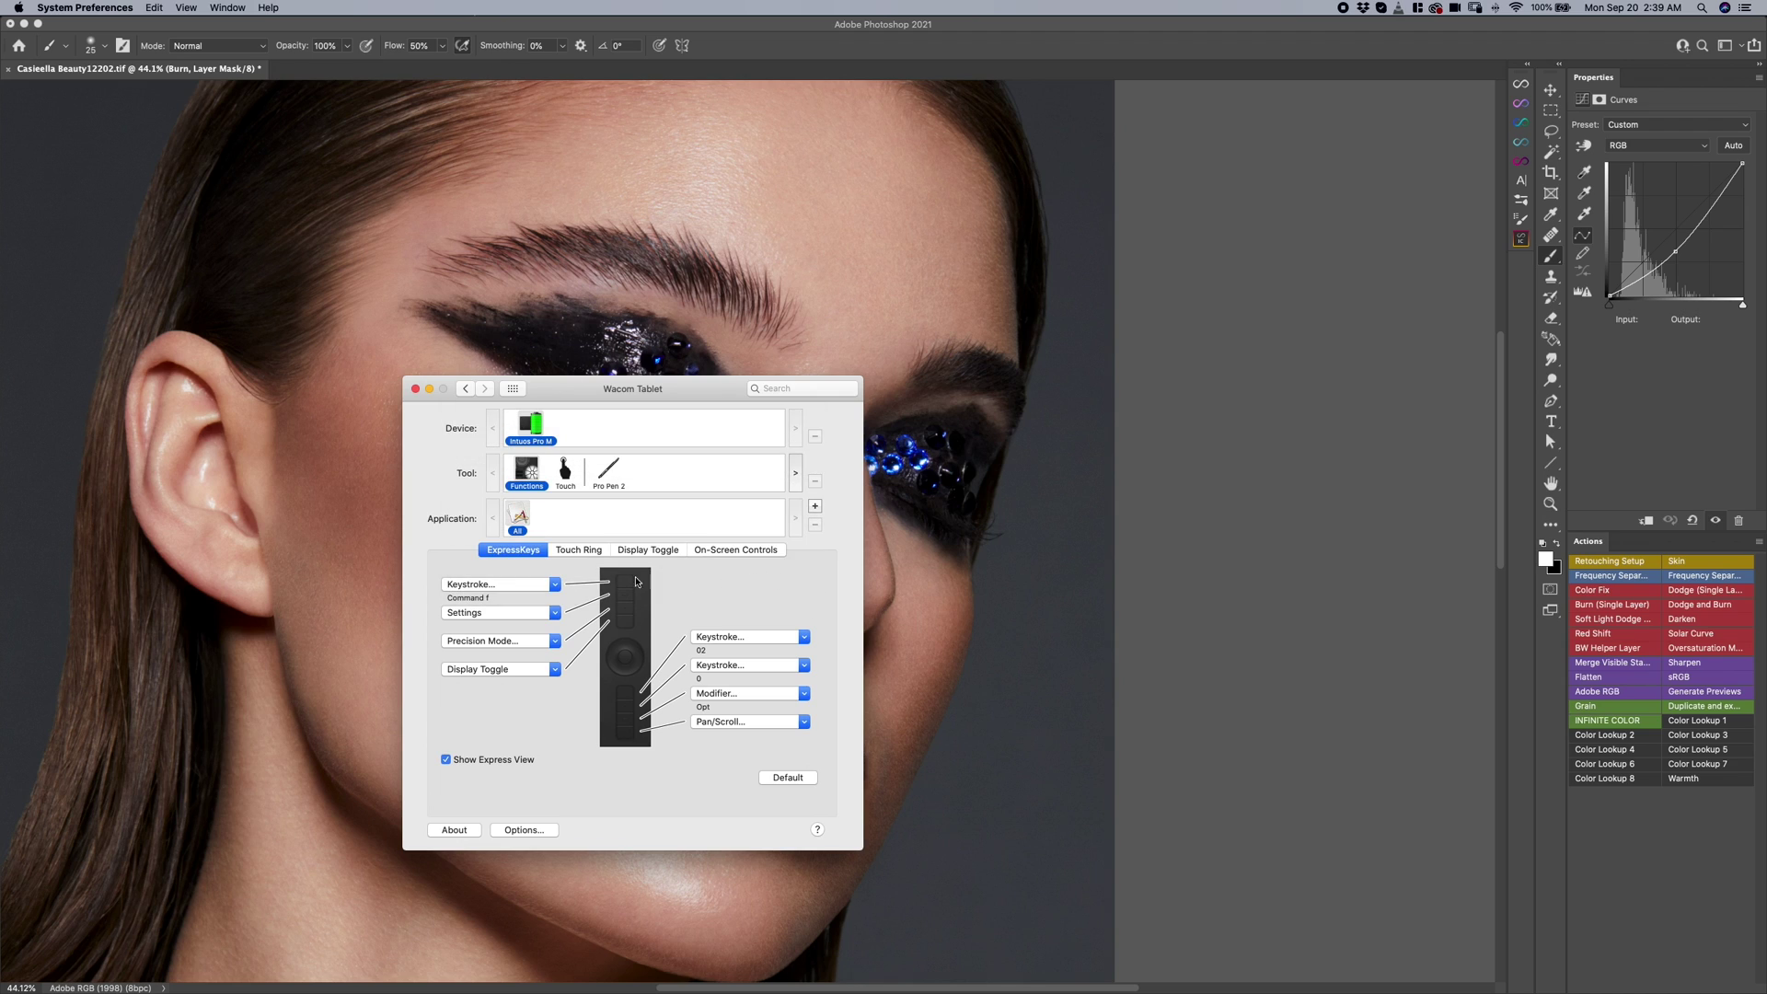
Assign the second ExpressKey the keystroke ⌘Y, name it Command Y, and close the tablet settings.
left_click(511, 613)
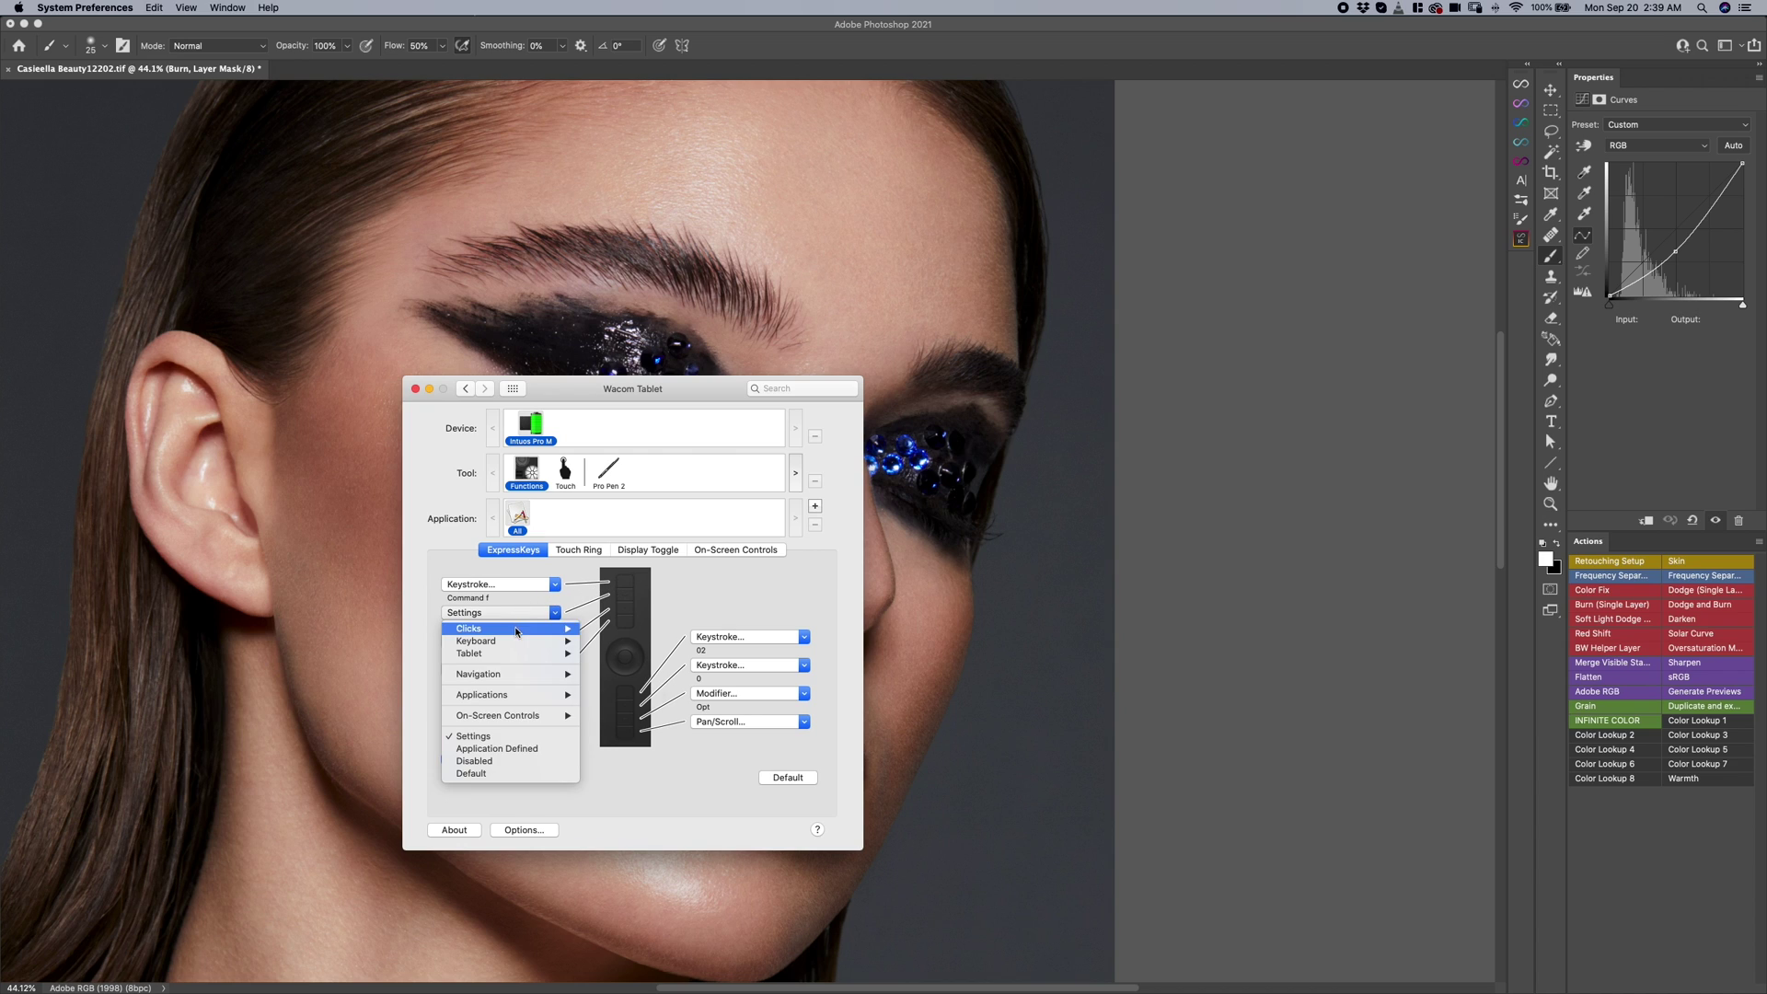
mouse_move(520, 641)
left_click(617, 644)
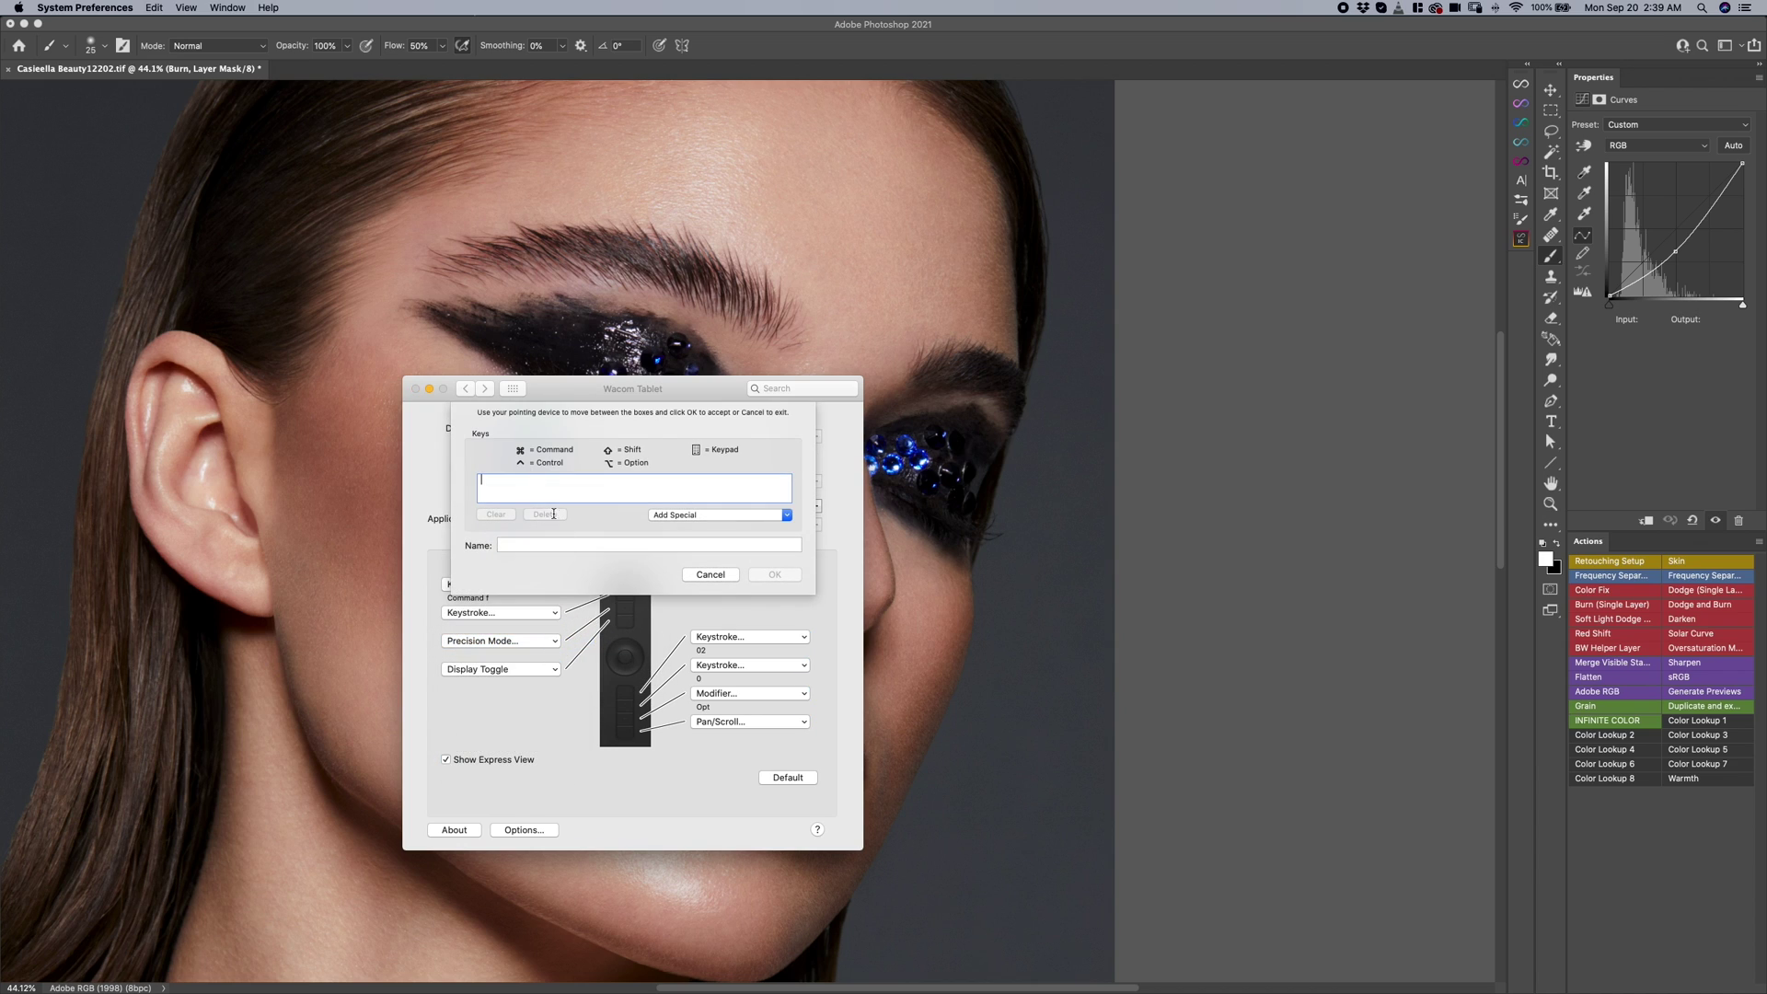
key("super+y")
left_click(559, 544)
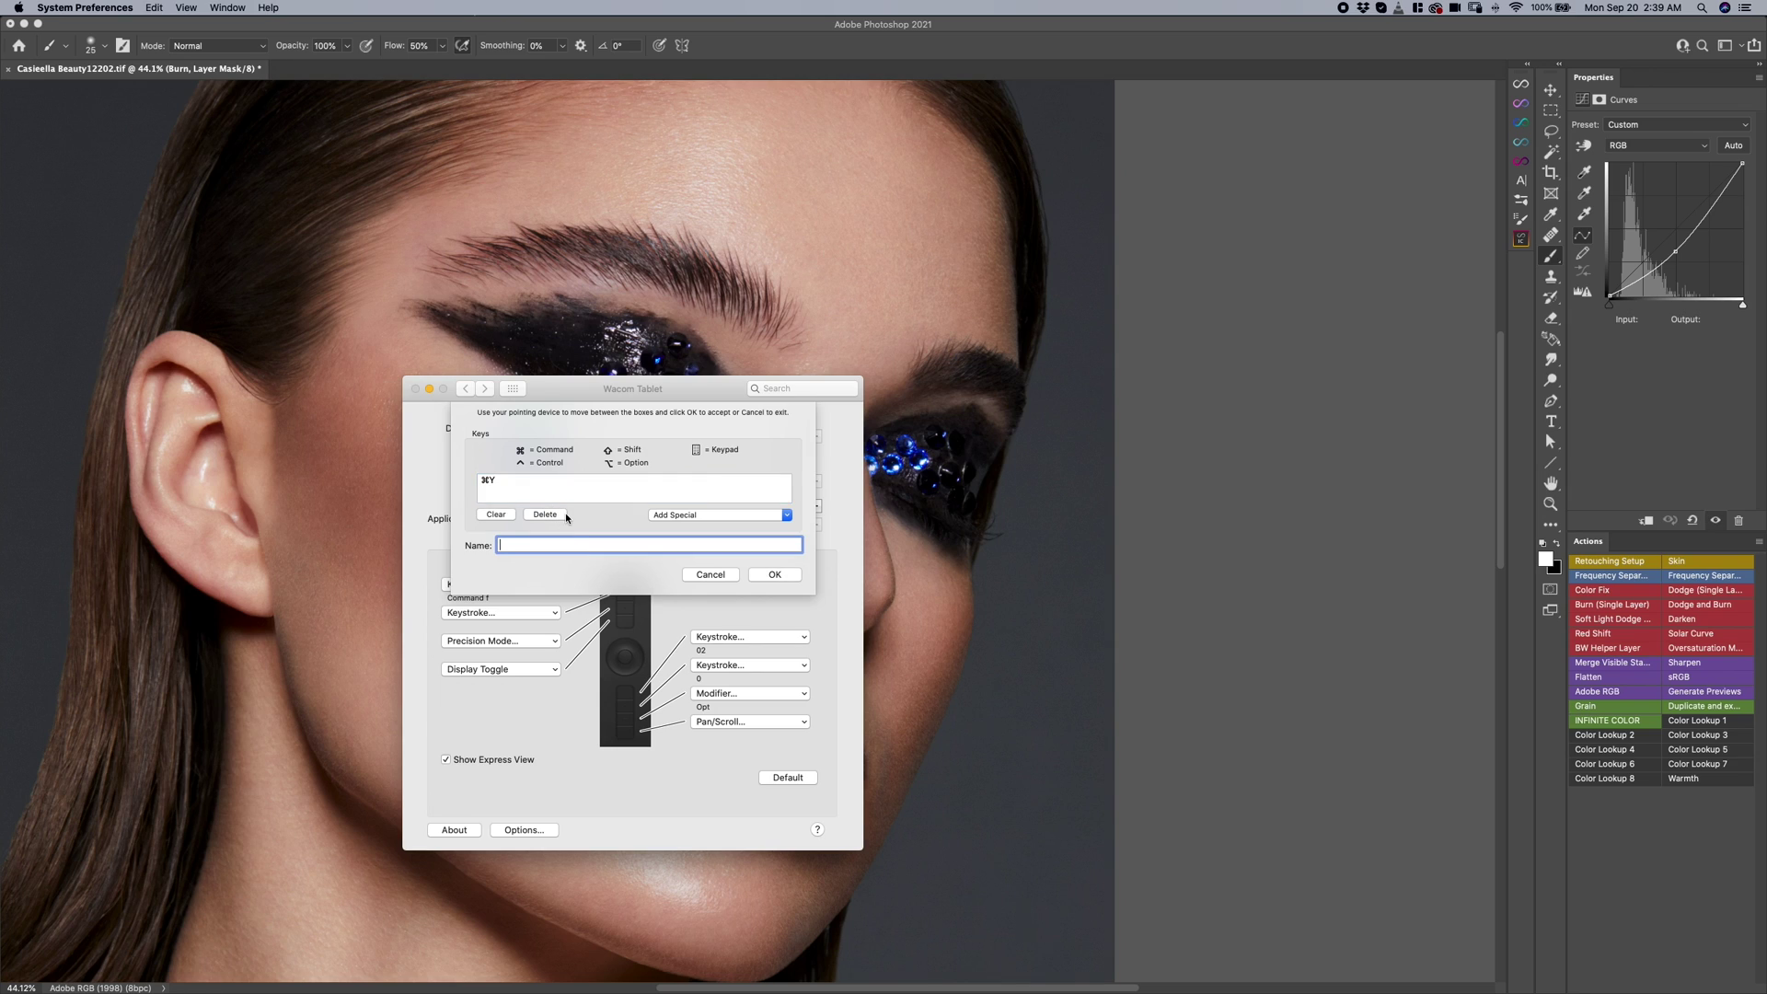
type("Command Y")
left_click(772, 574)
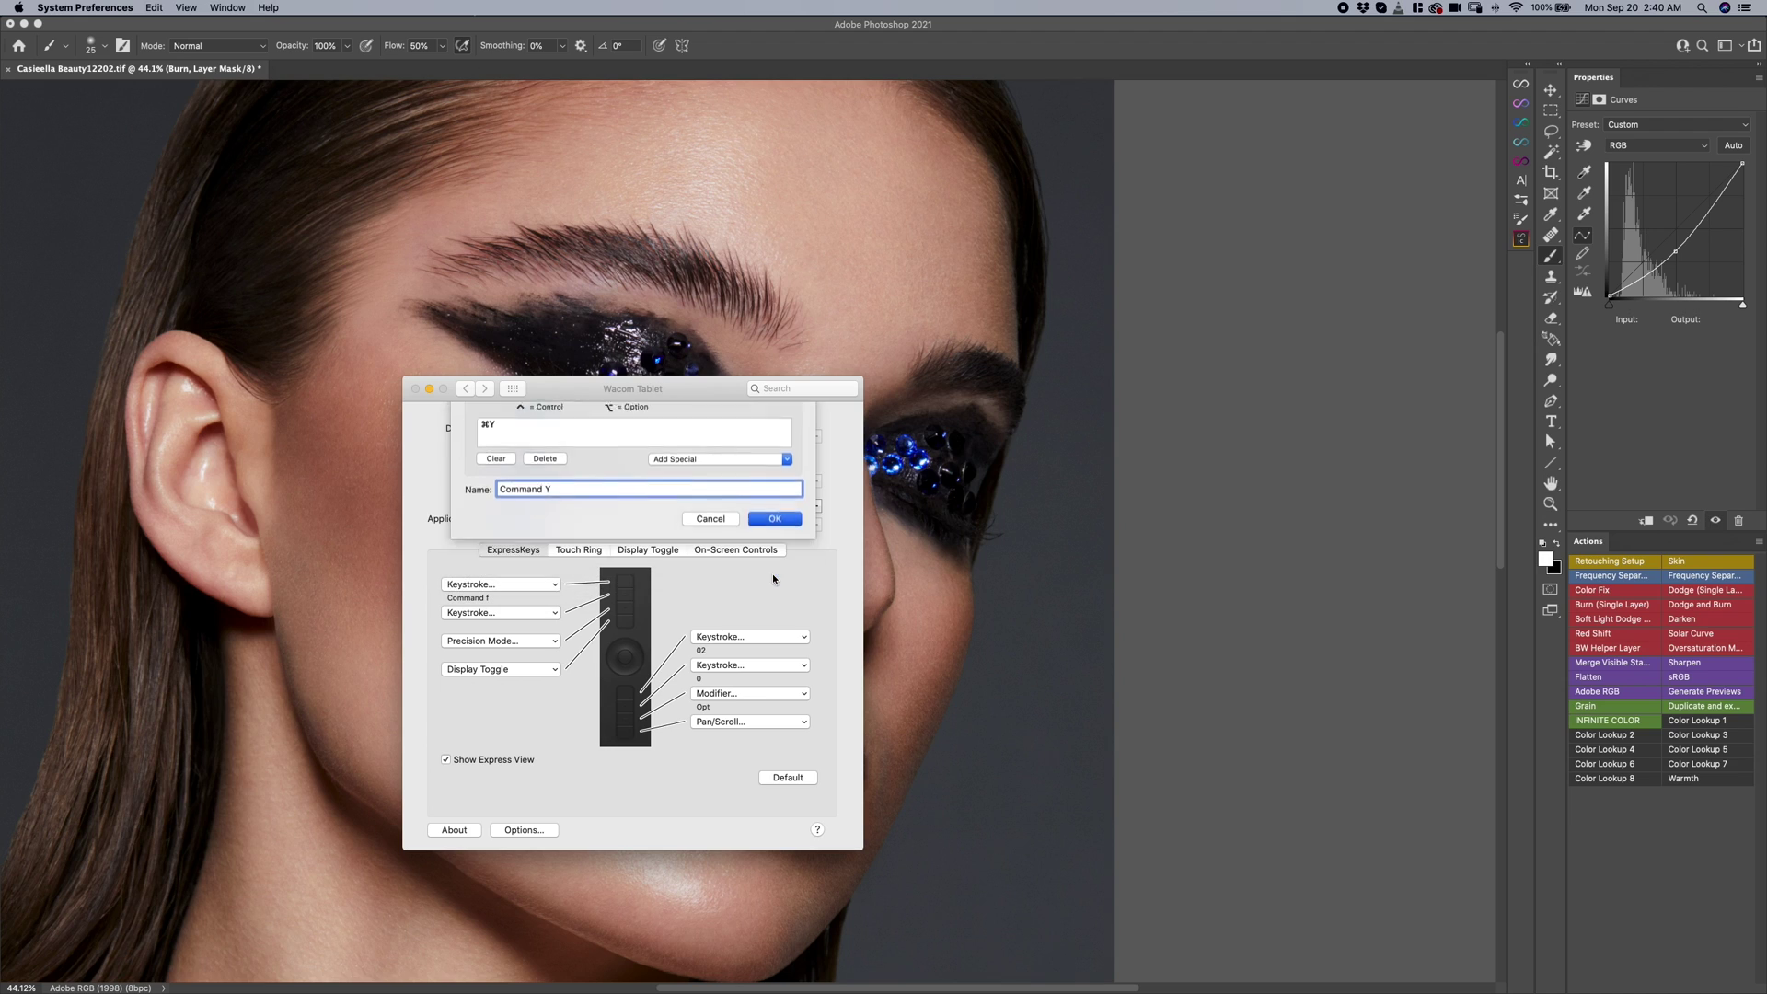
left_click(416, 388)
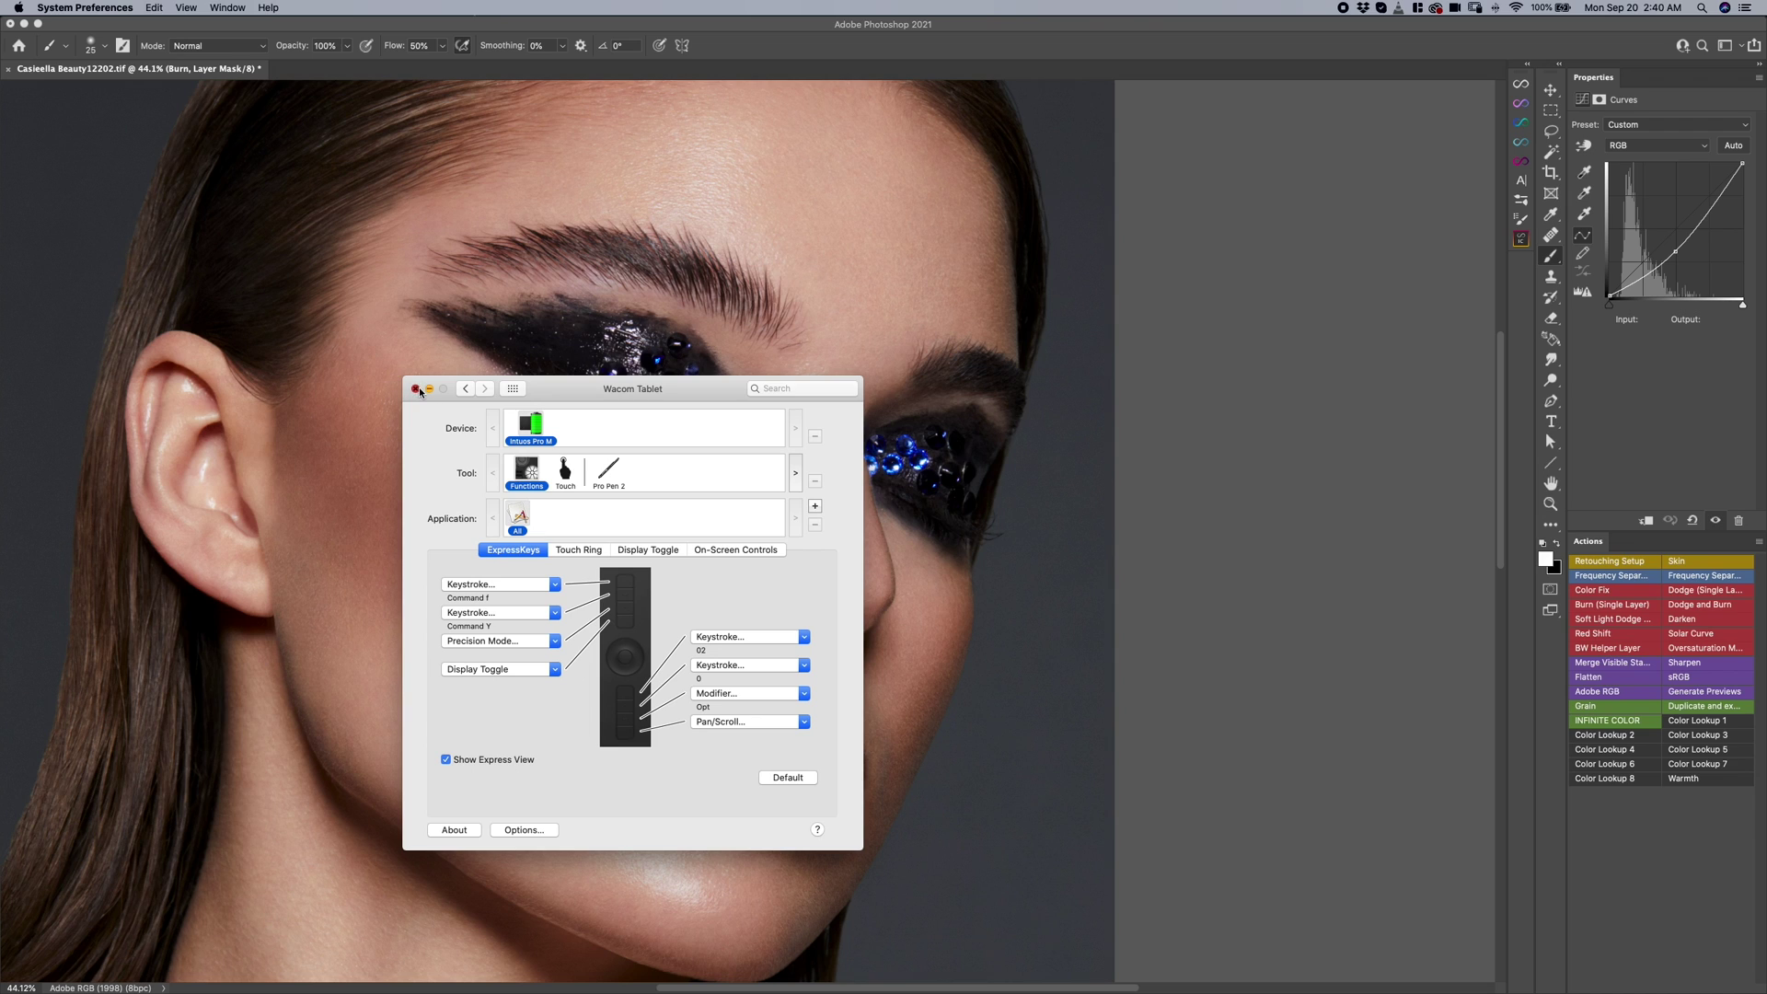
Alternate repeatedly between the Dodge and Burn layers with the Layer carousel, ending on Burn.
key("alt+bracketleft")
key("alt+bracketright")
key("alt+bracketleft")
key("alt+bracketright")
key("alt+bracketleft")
key("alt+bracketright")
key("alt+bracketleft")
key("alt+bracketright")
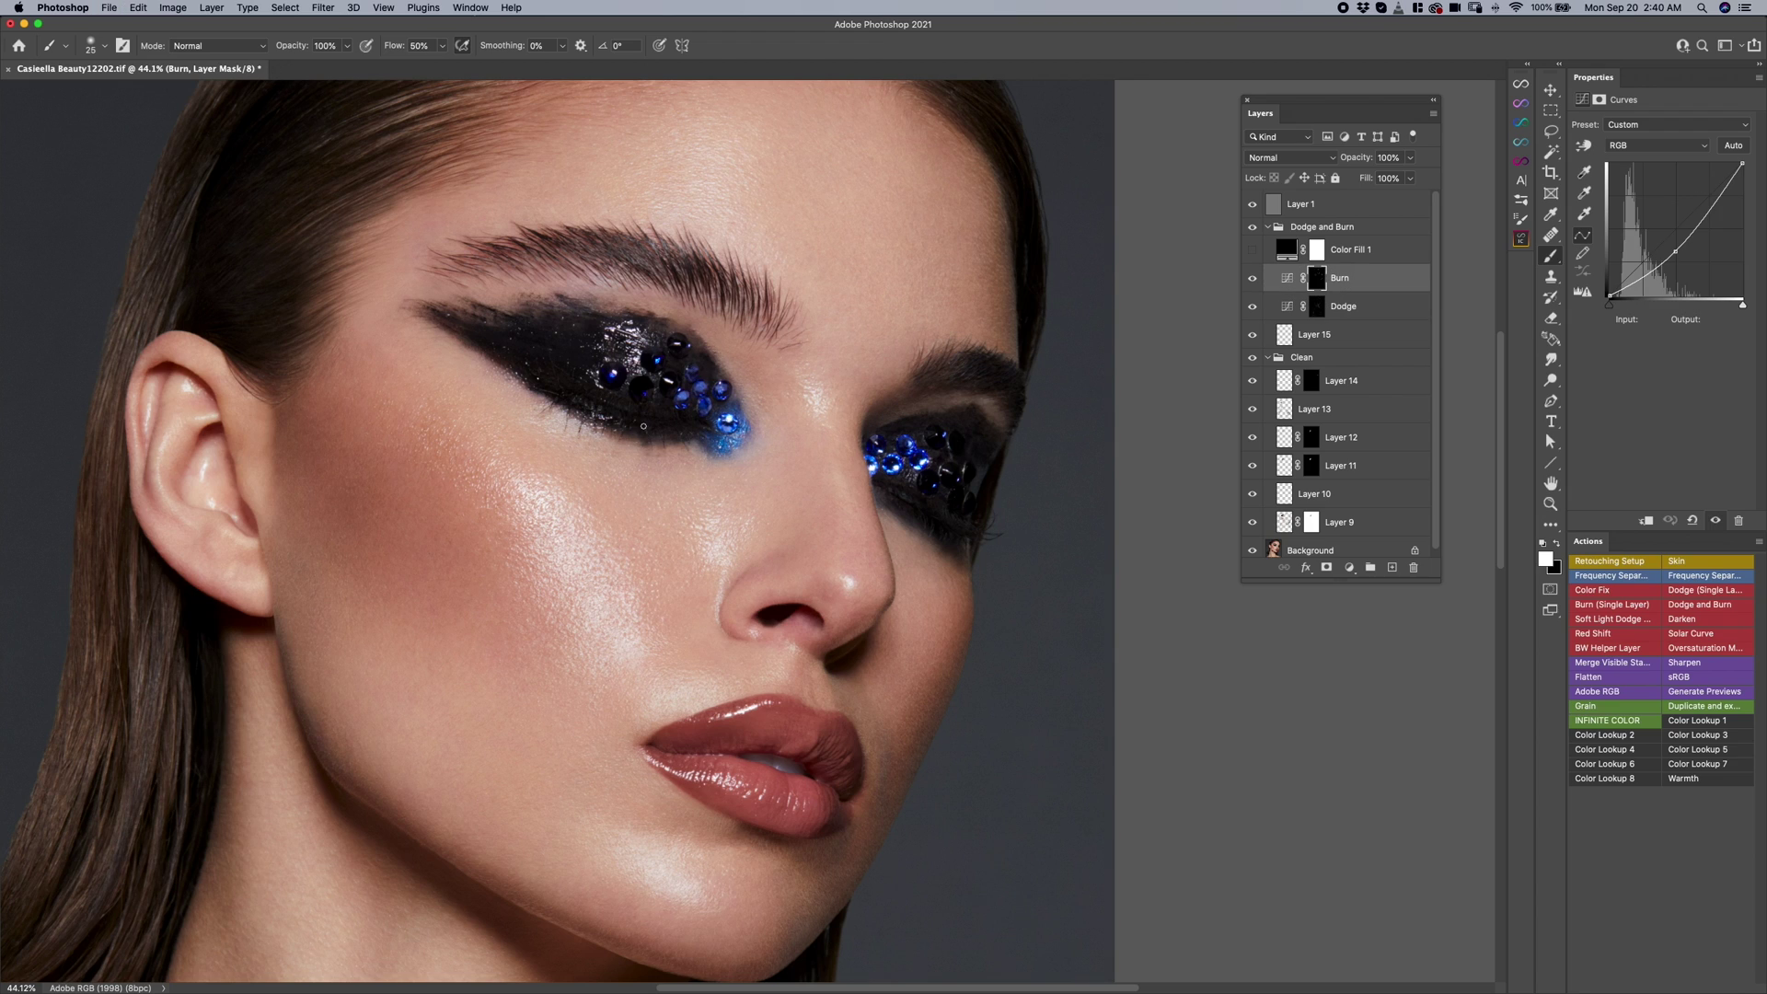
Toggle the visibility of the Burn and Dodge layers repeatedly with the Layer visibility script.
key("super+comma")
key("super+comma")
key("super+comma")
key("super+comma")
key("super+comma")
key("super+comma")
key("super+comma")
key("super+comma")
Hide and reshow the whole Dodge and Burn group, and compare by toggling only its Burn and Dodge layers.
left_click(1252, 227)
left_click(1253, 230)
key("super+comma")
key("super+comma")
key("super+comma")
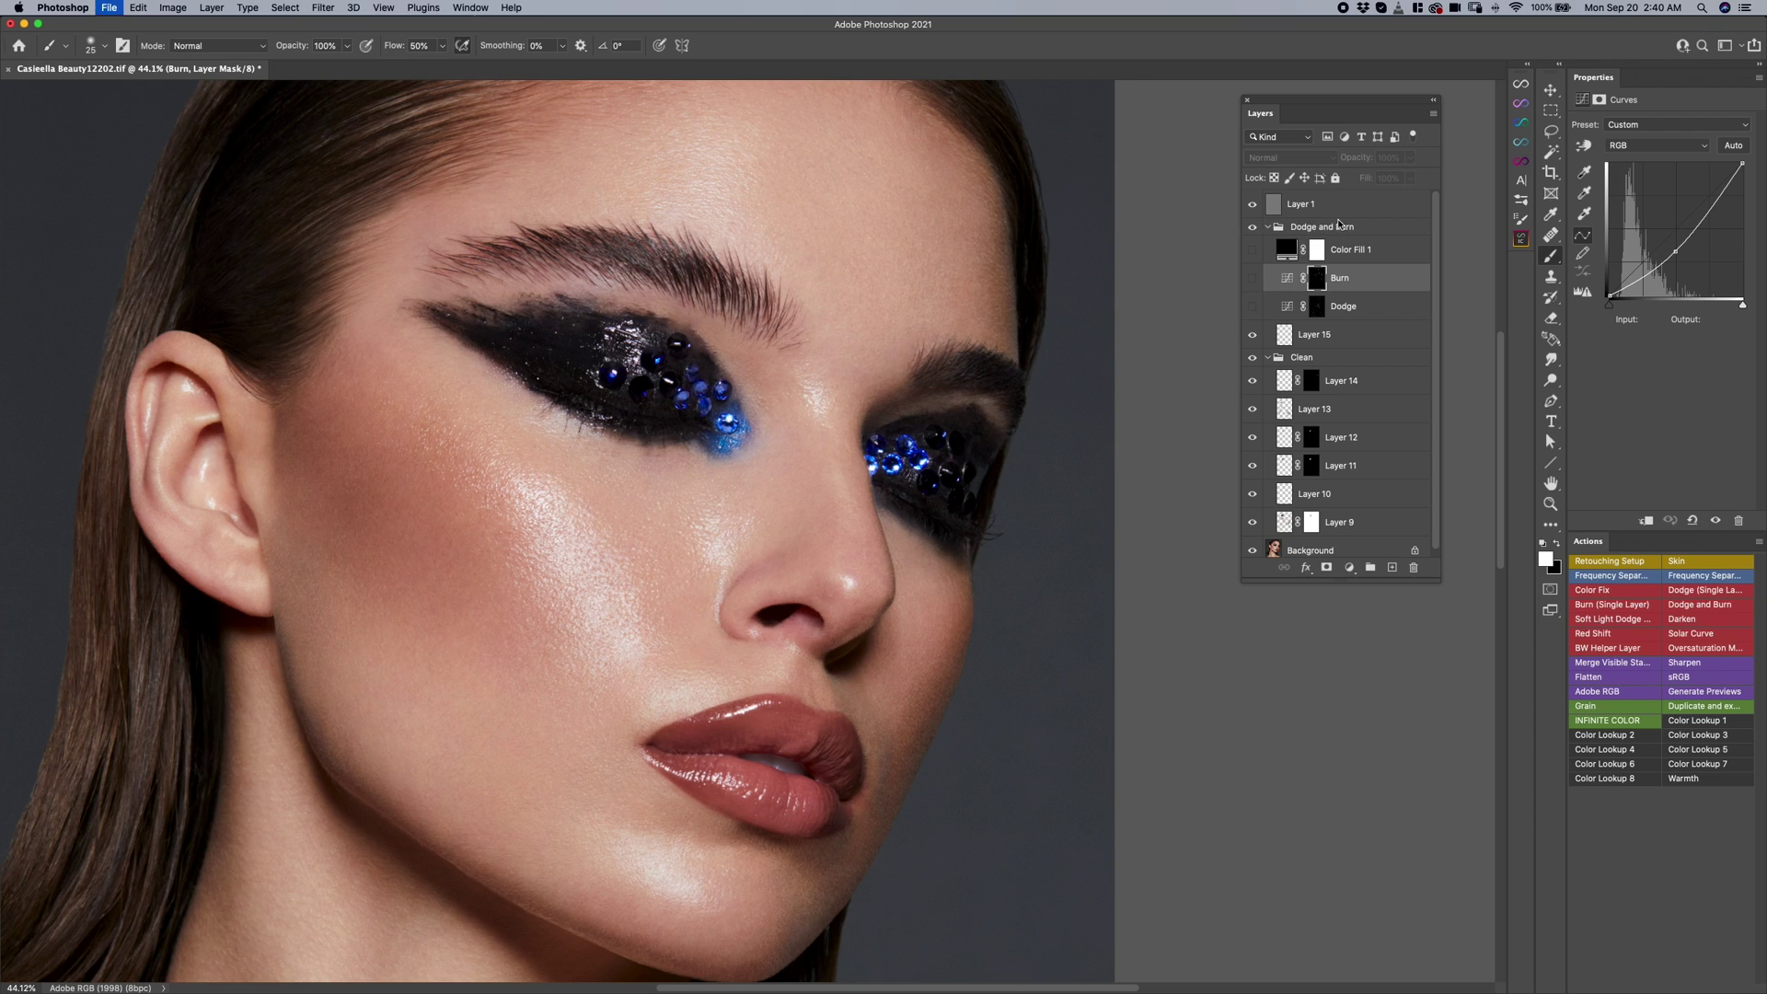
key("super+comma")
key("super+comma")
key("super+comma")
Make the Dodge layer active with the Layer carousel and toggle both dodge and burn layers, leaving them visible.
key("alt+bracketleft")
key("alt+bracketright")
key("alt+bracketleft")
key("super+comma")
key("super+comma")
key("super+comma")
key("super+comma")
key("super+comma")
key("super+comma")
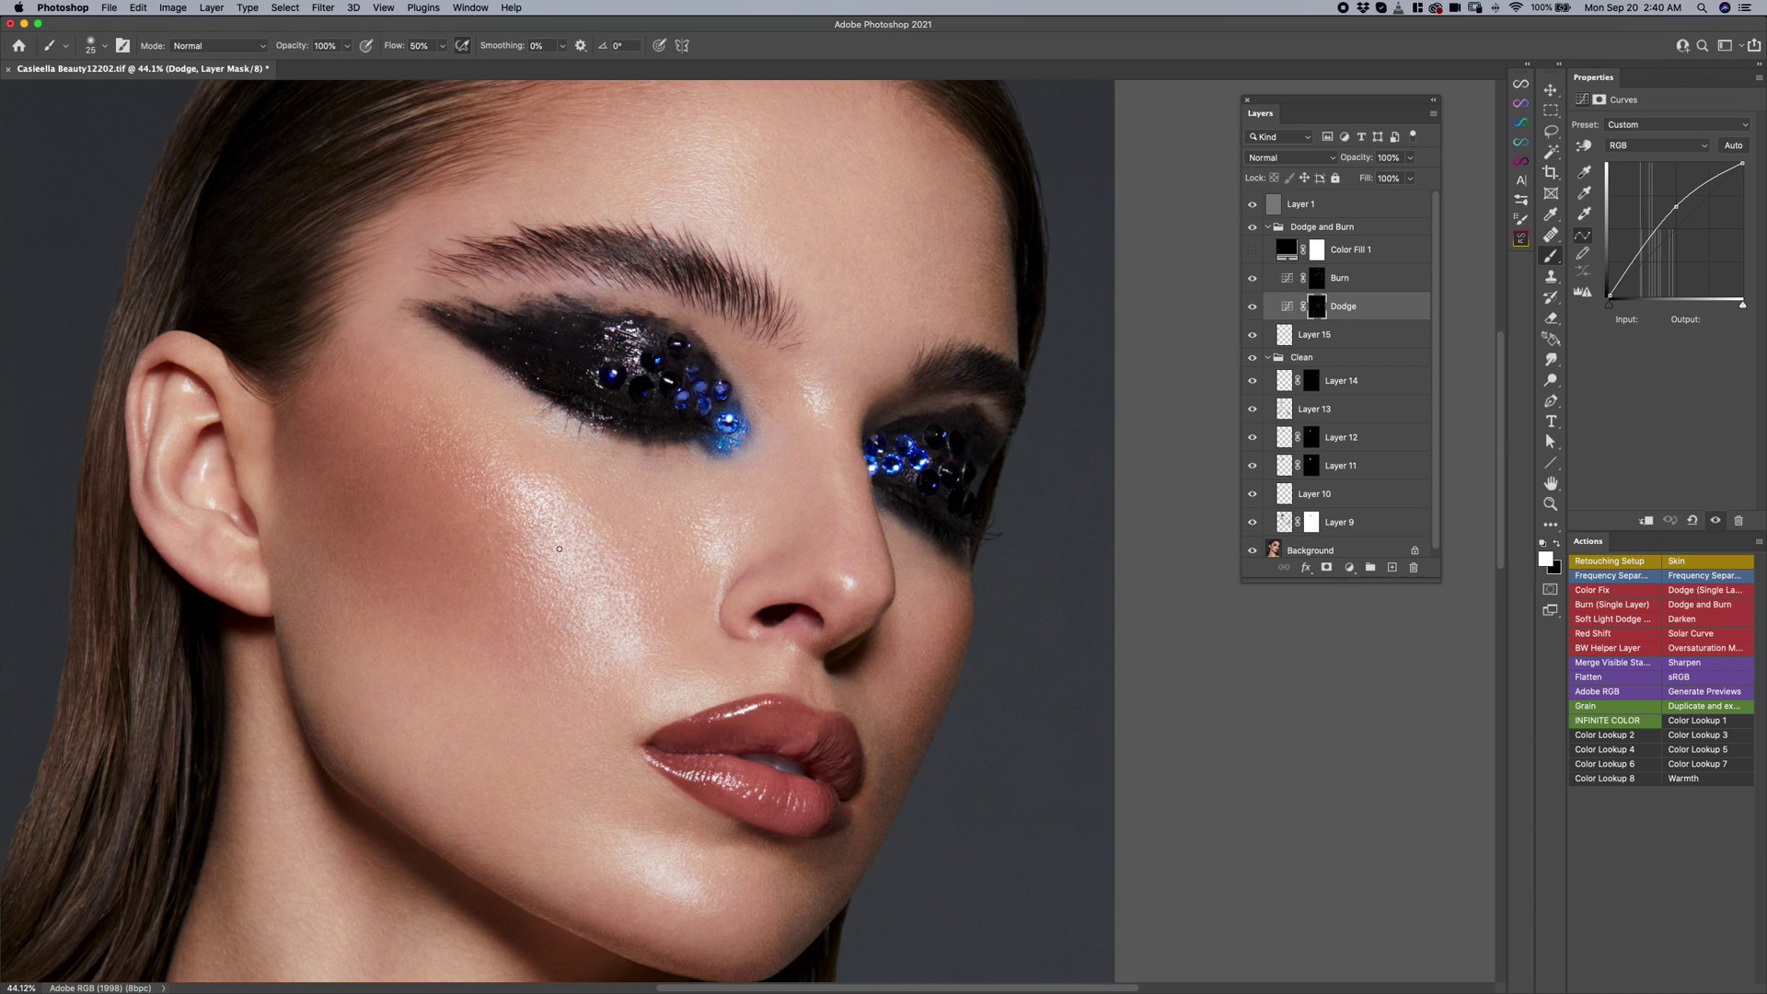
Compare the whole face with and without dodge and burn by toggling both layers repeatedly, leaving them visible.
scroll(533, 573, "down", 3)
scroll(524, 589, "up", 2)
key("super+comma")
key("super+comma")
key("super+comma")
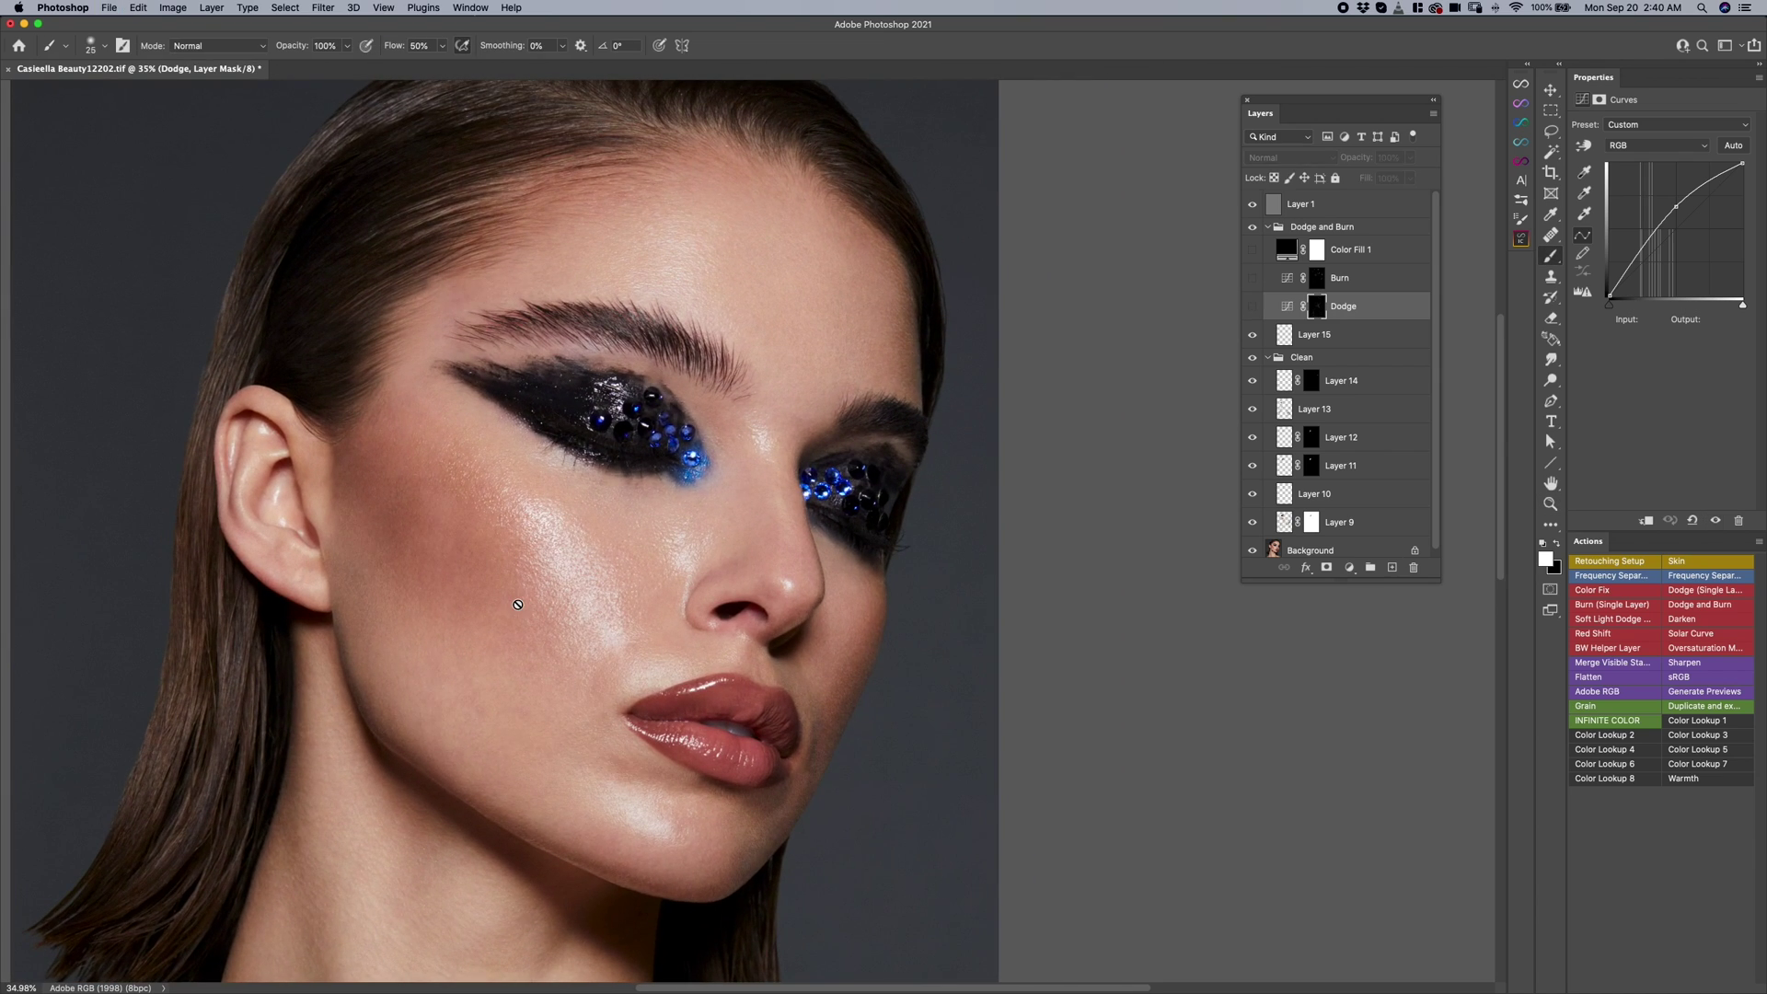
key("super+comma")
key("super+comma")
key("super+comma")
key("super+comma")
key("super+comma")
key("super+comma")
key("super+comma")
key("super+comma")
key("super+comma")
key("super+comma")
key("super+comma")
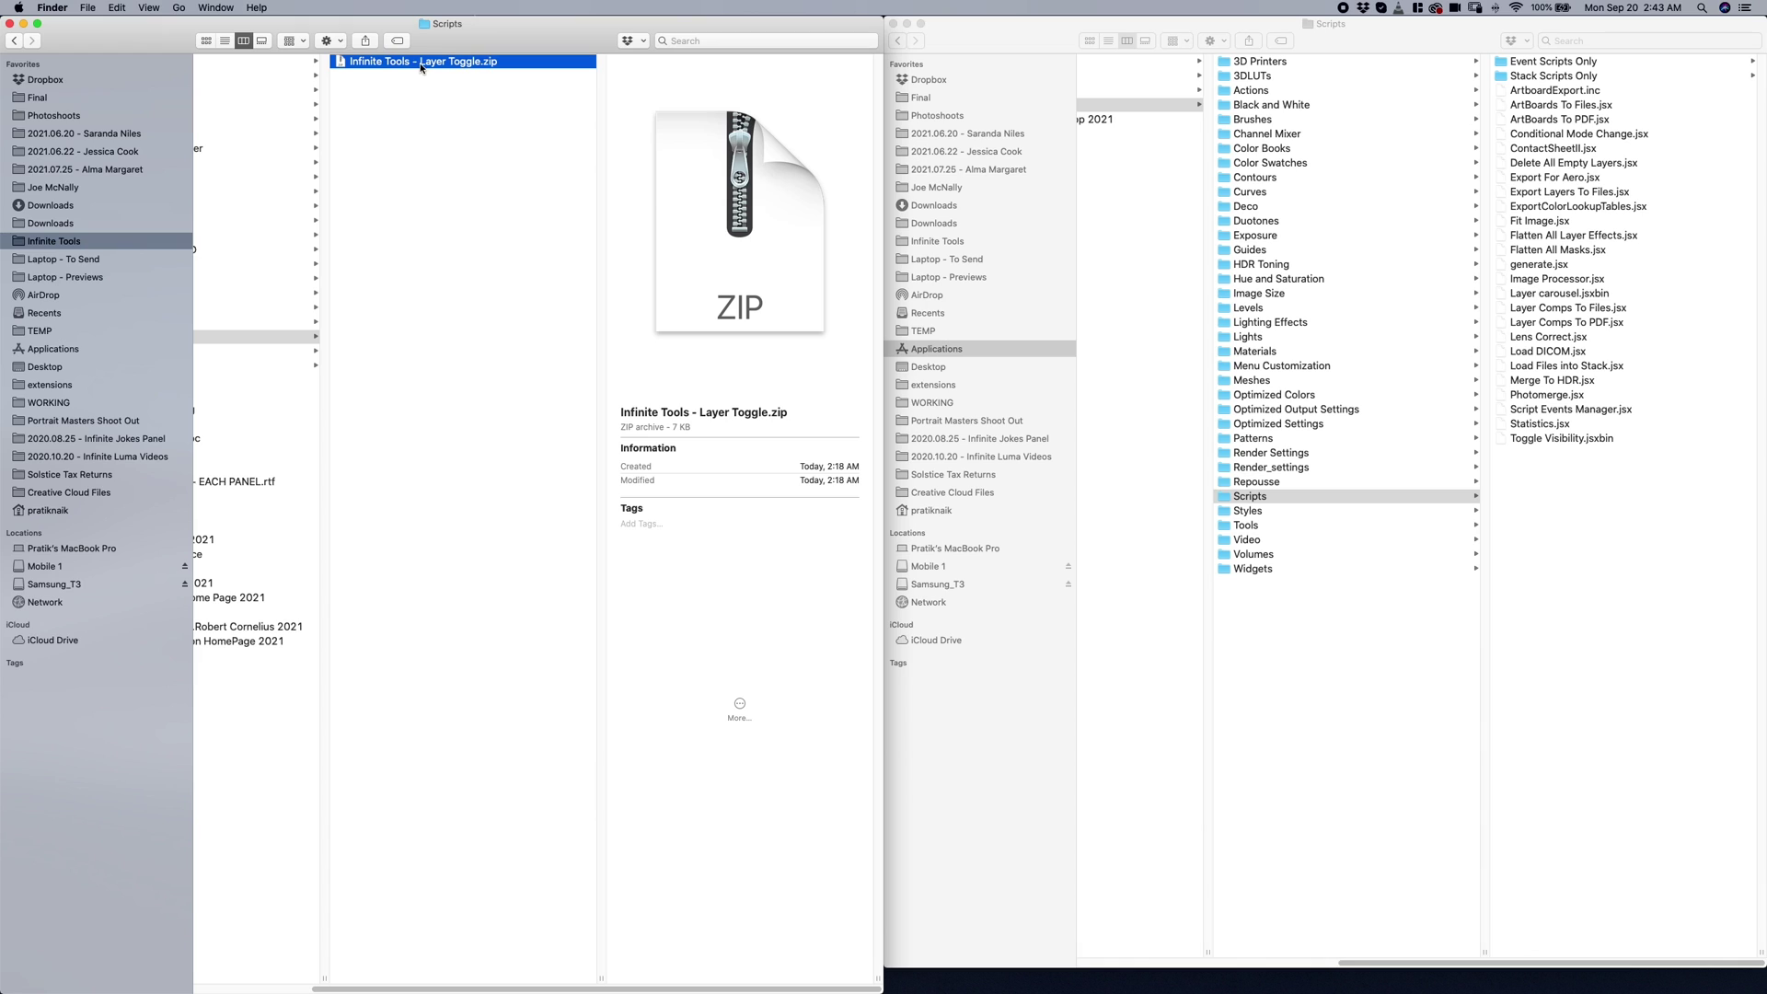
Switch to Finder, extract Infinite Tools - Layer Toggle.zip and show the contents of the extracted folder.
right_click(502, 66)
left_click(513, 68)
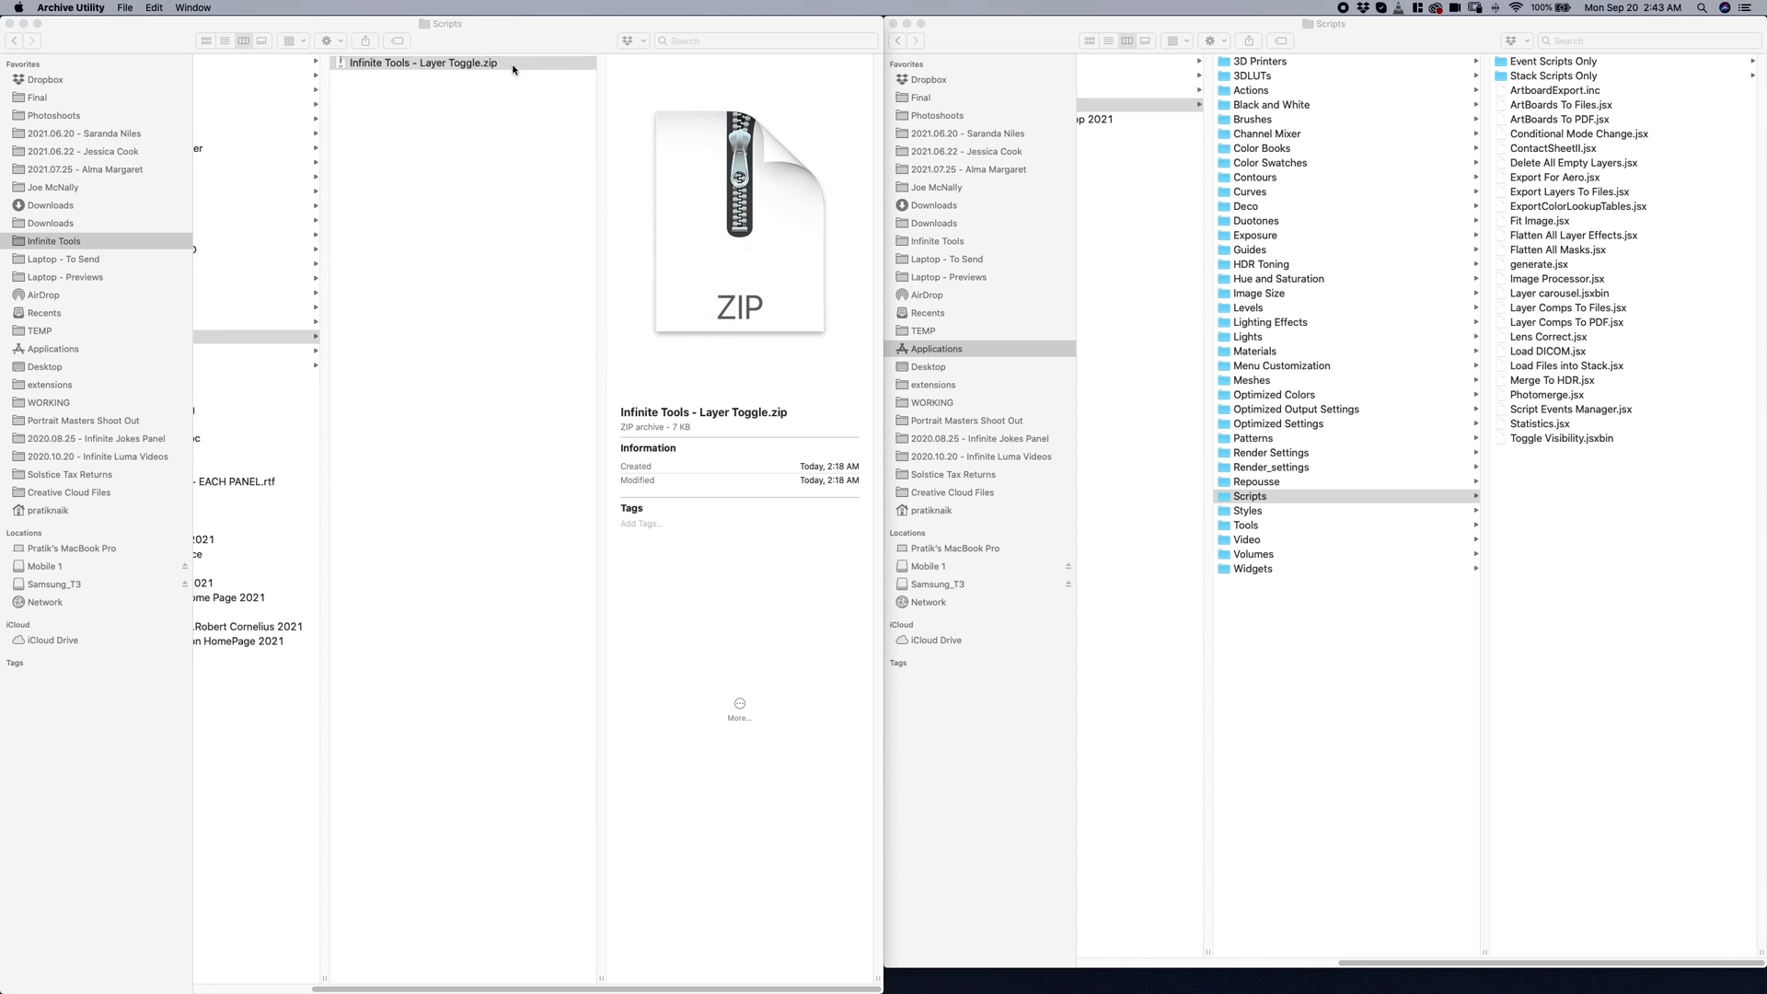
left_click(402, 61)
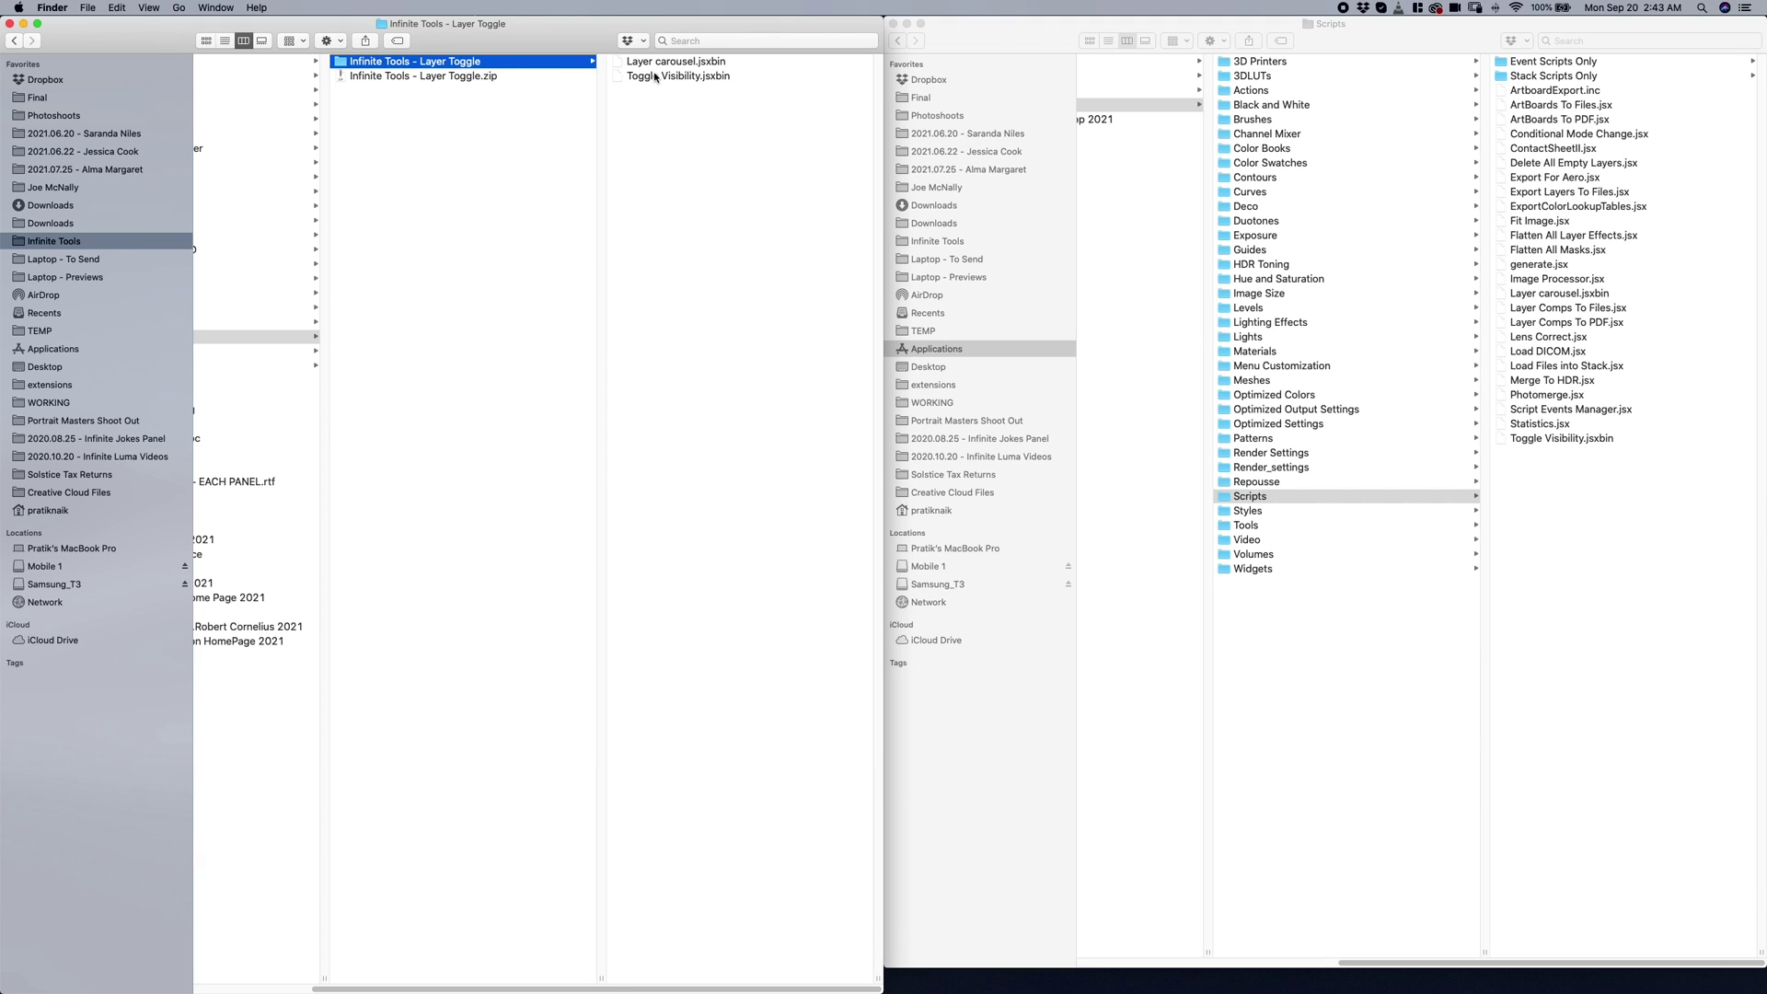
In the second Finder window, go to the Scripts folder inside Applications > Adobe Photoshop 2021 > Presets.
left_click(952, 36)
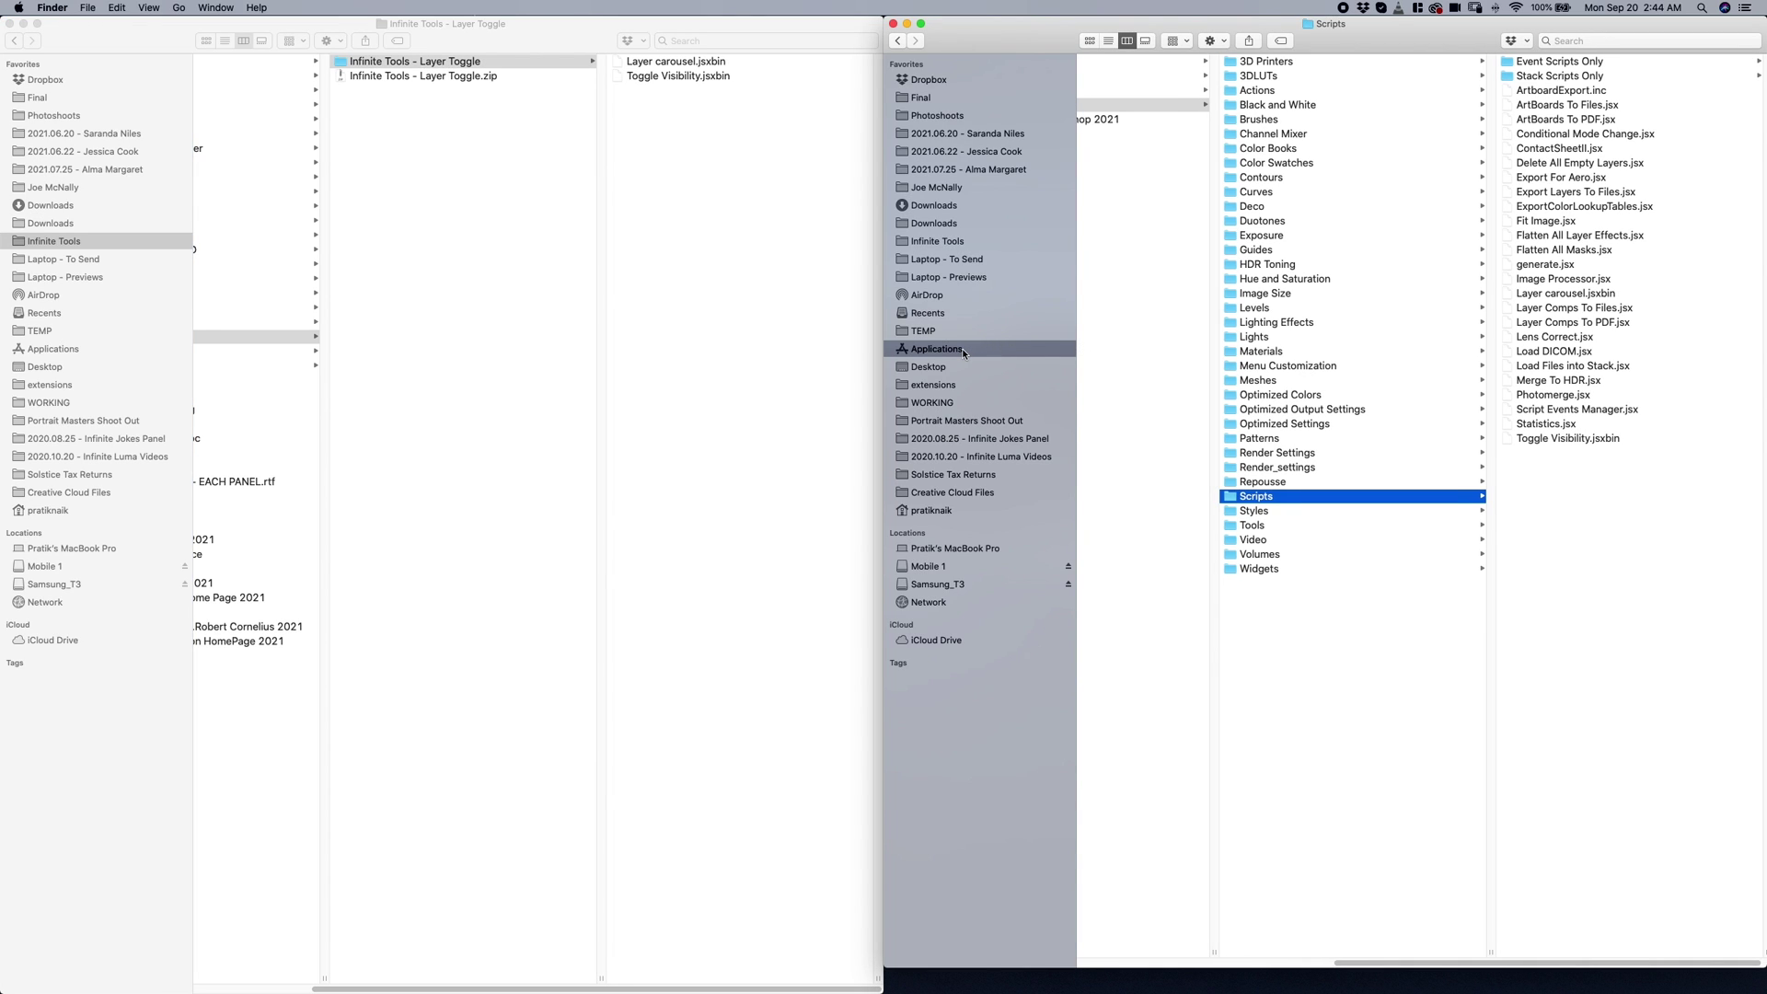
scroll(1130, 309, "left", 3)
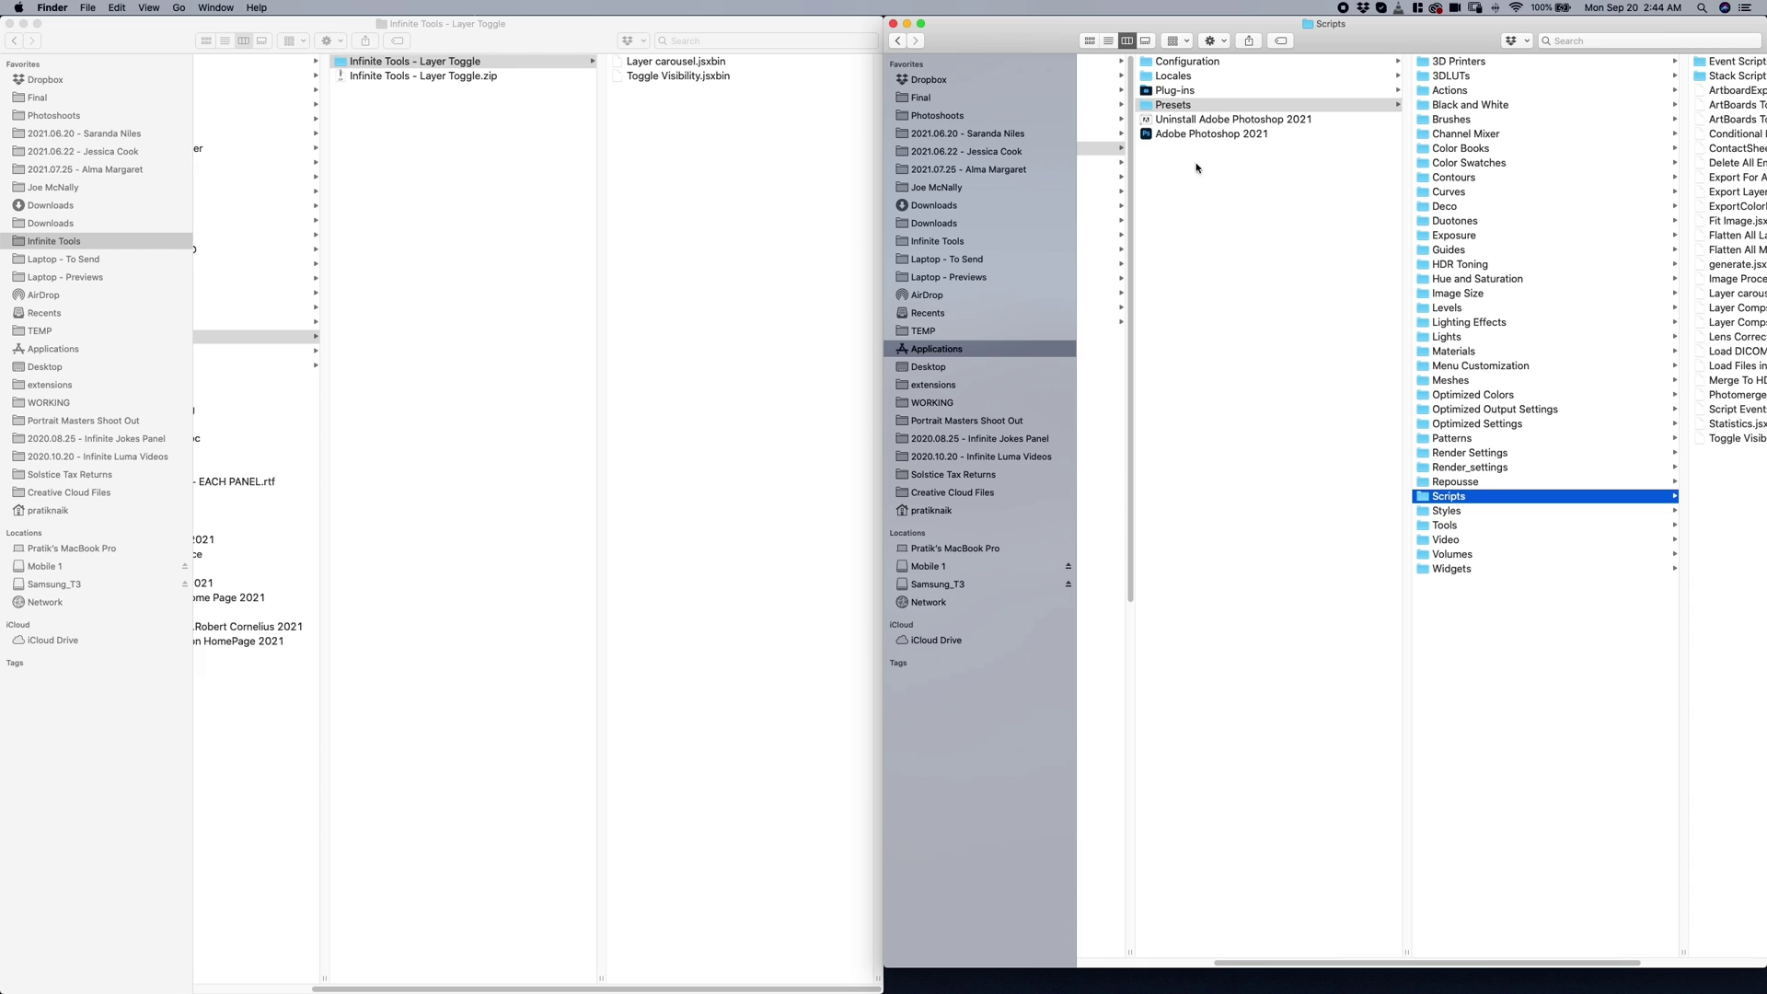
scroll(1206, 184, "left", 3)
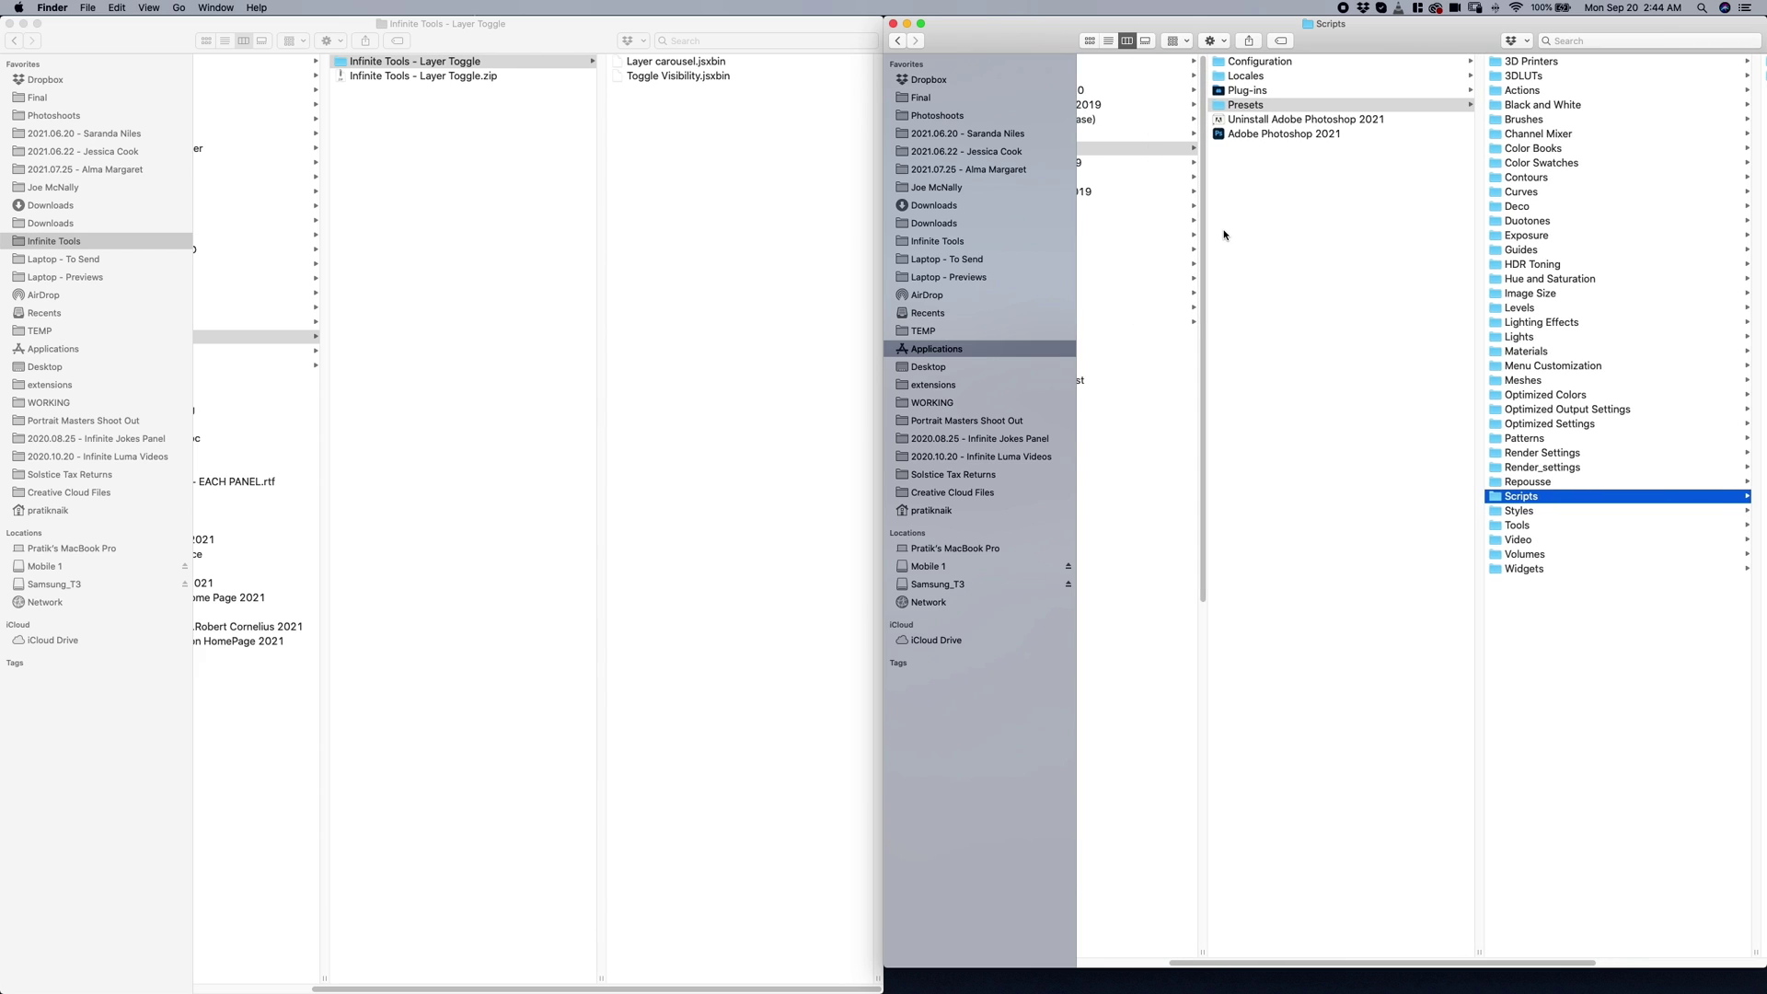
left_click(1178, 150)
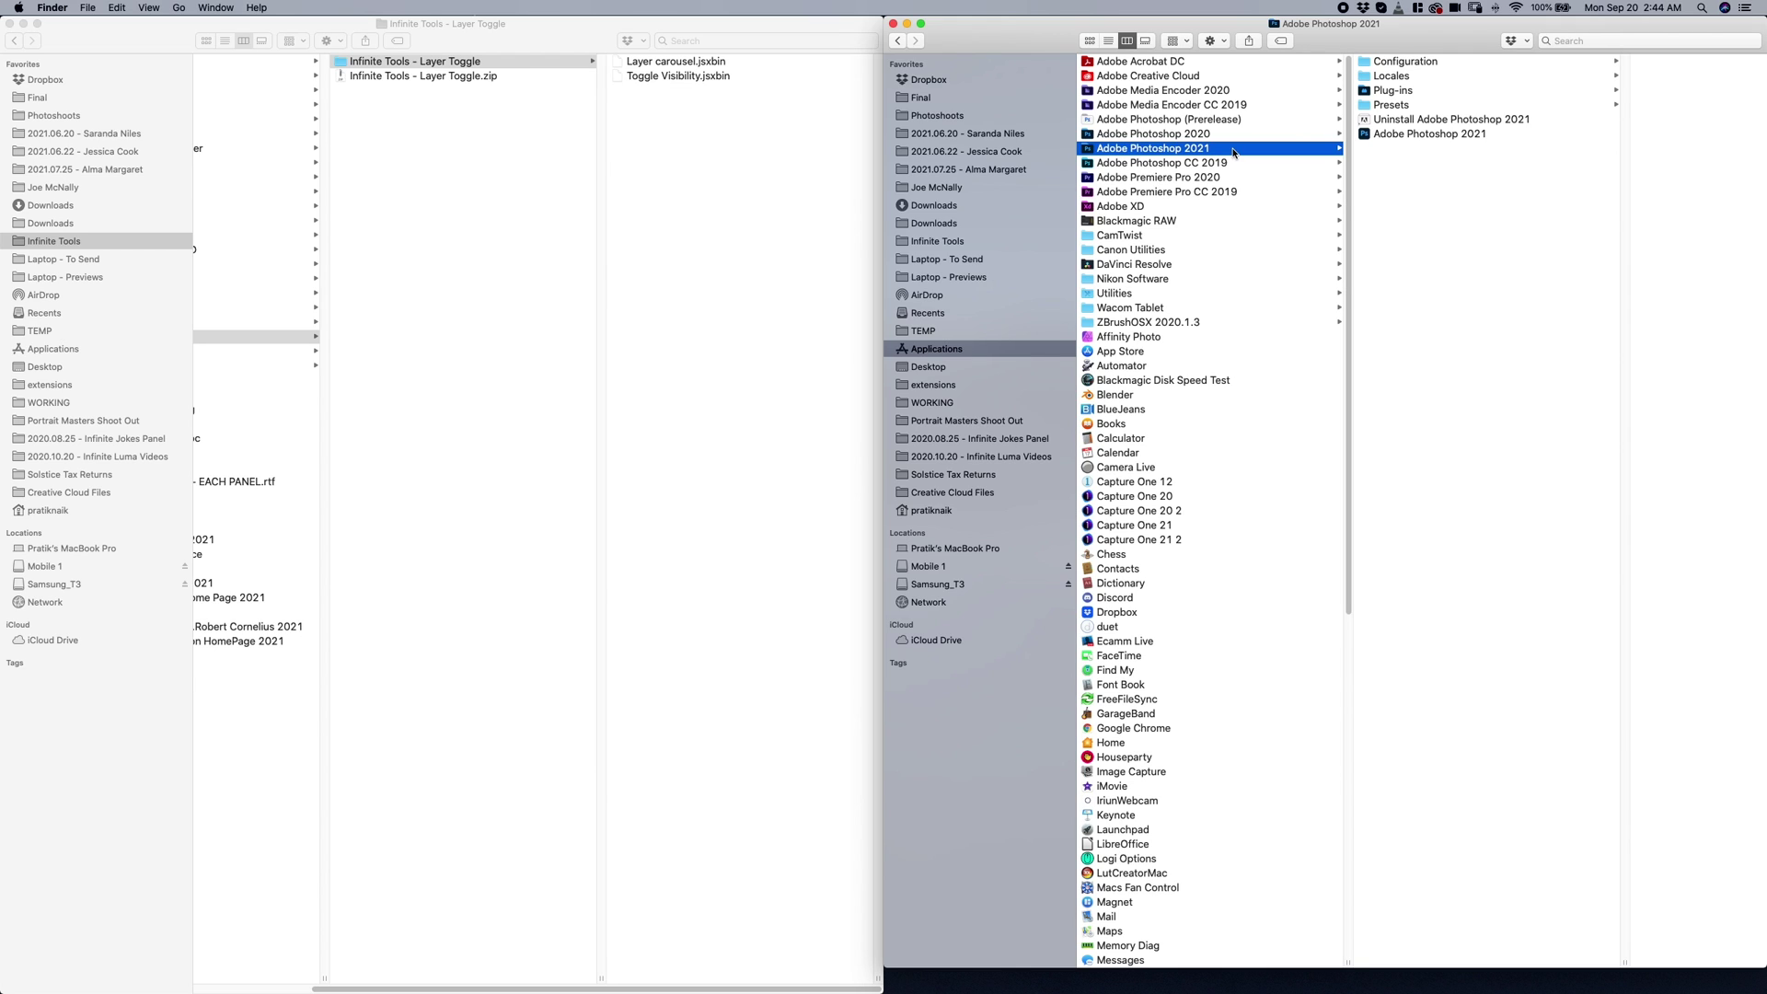
left_click(1365, 105)
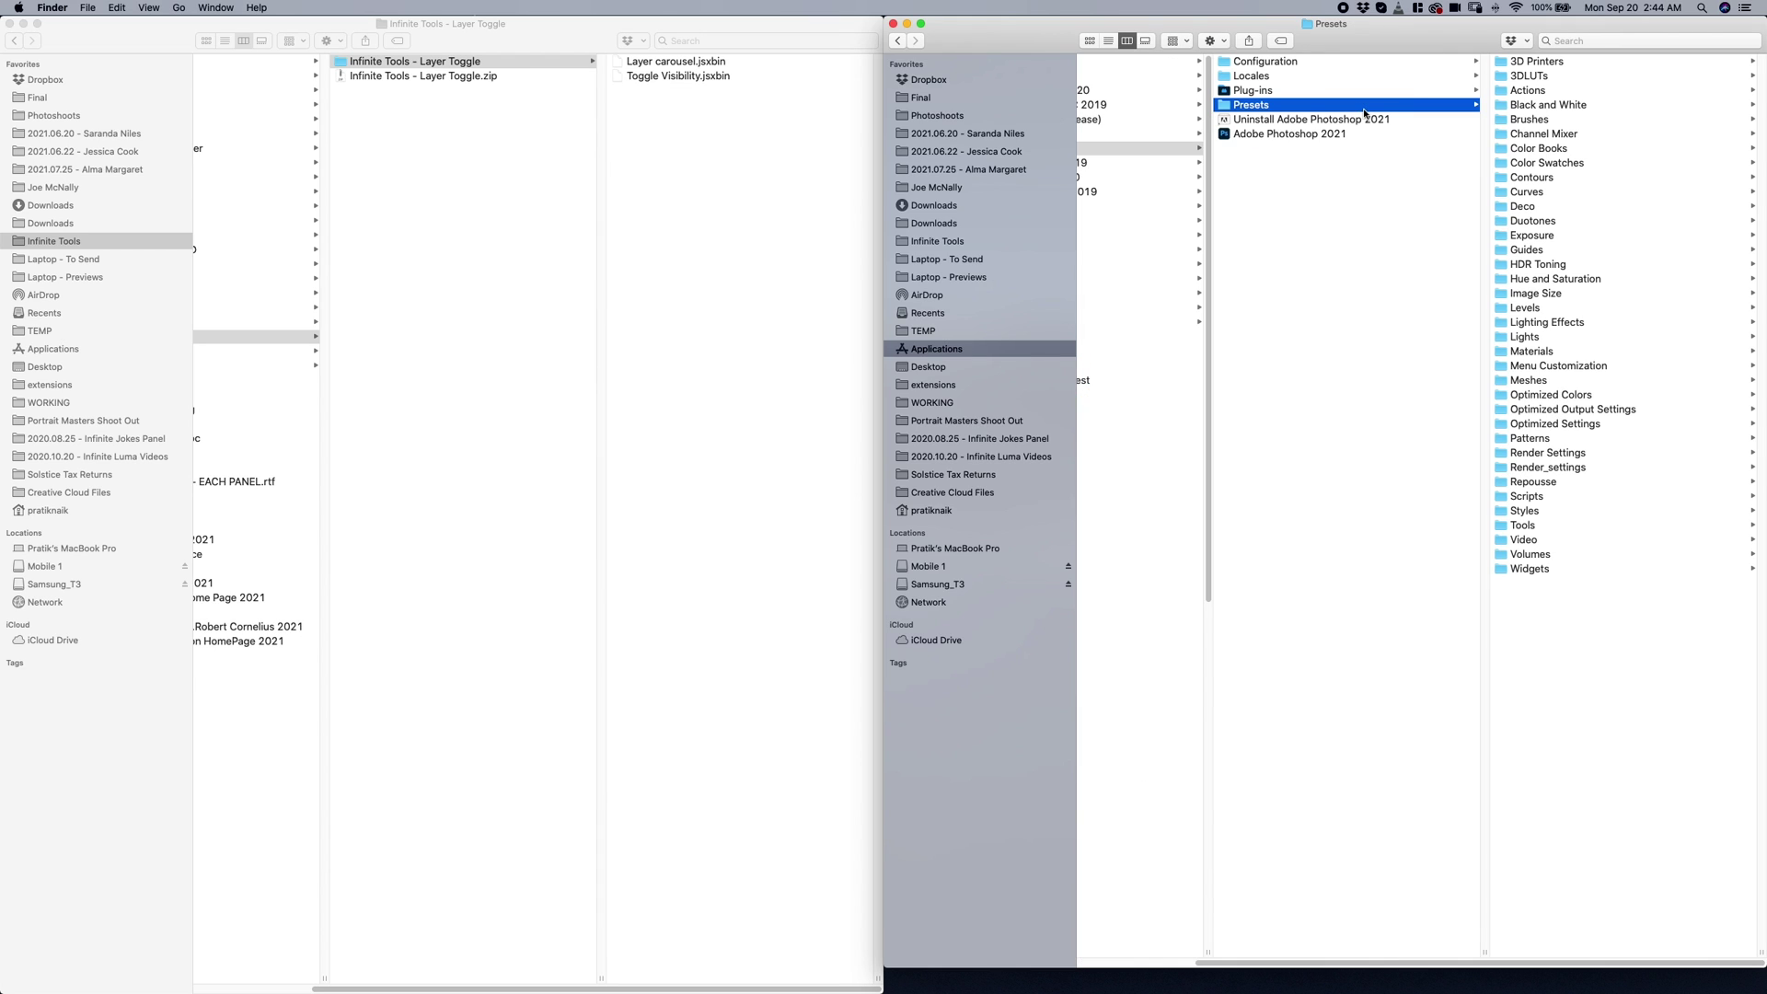
left_click(1549, 501)
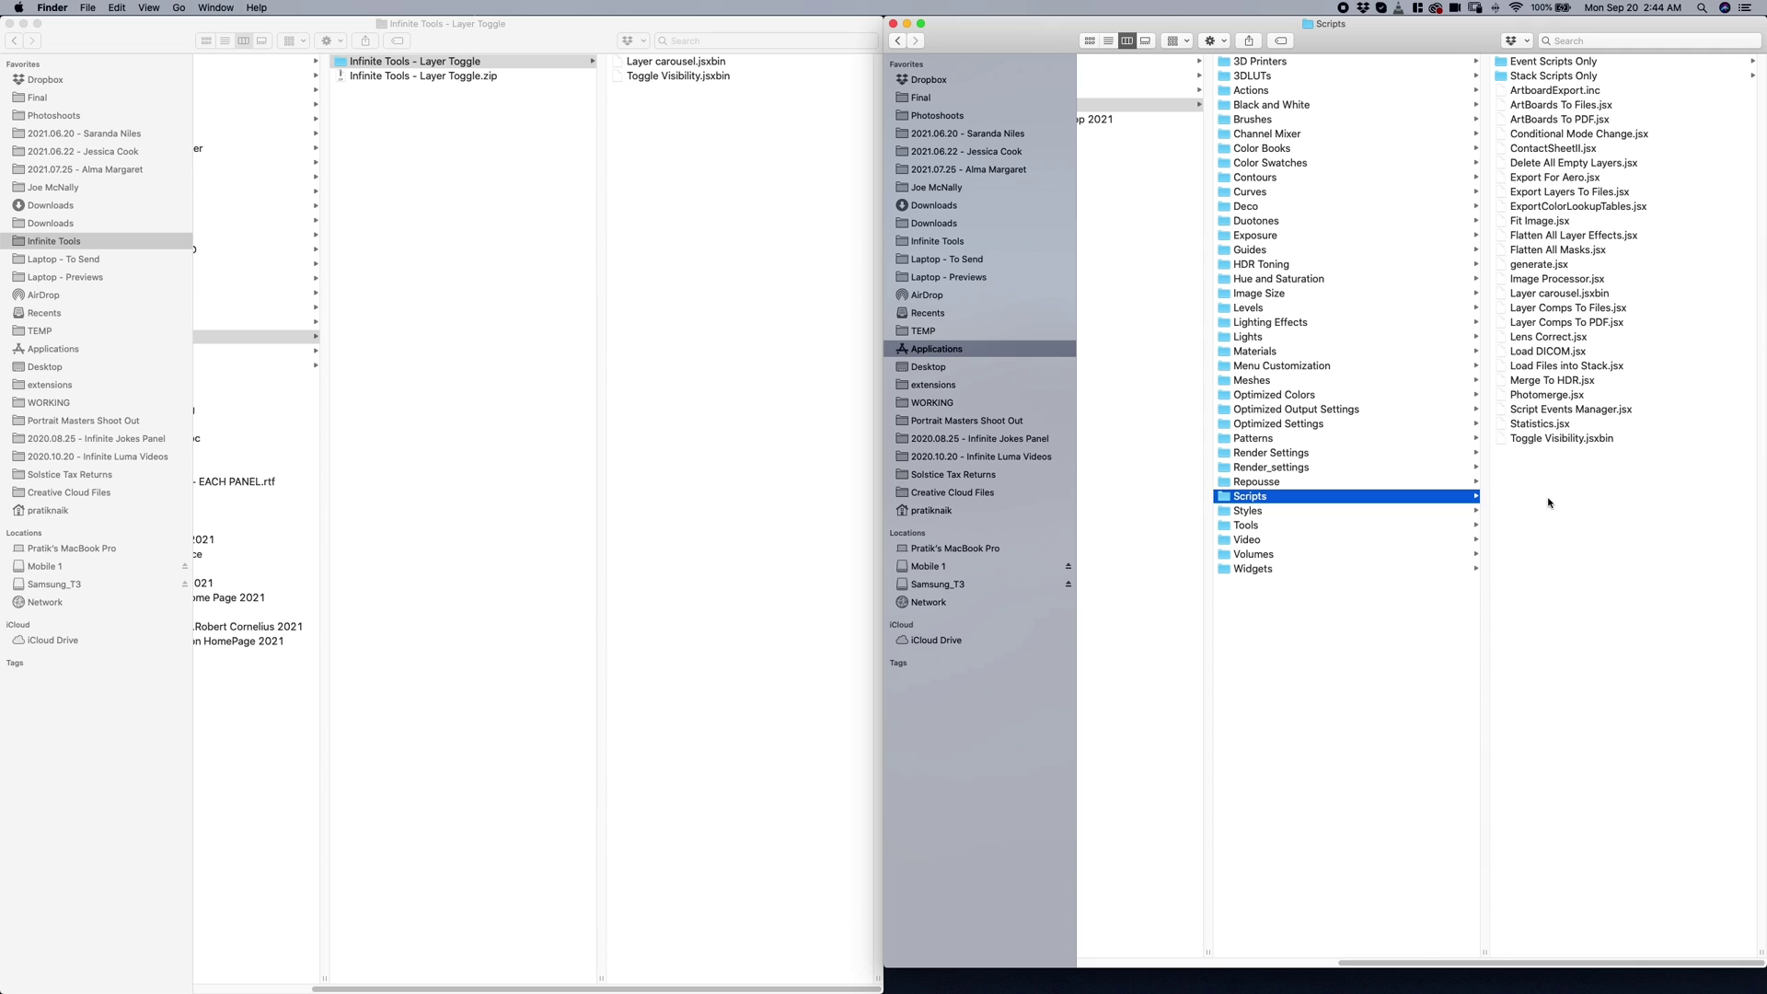
Select Layer carousel.jsxbin and Toggle Visibility.jsxbin together in the extracted Infinite Tools - Layer Toggle folder.
left_click(682, 63)
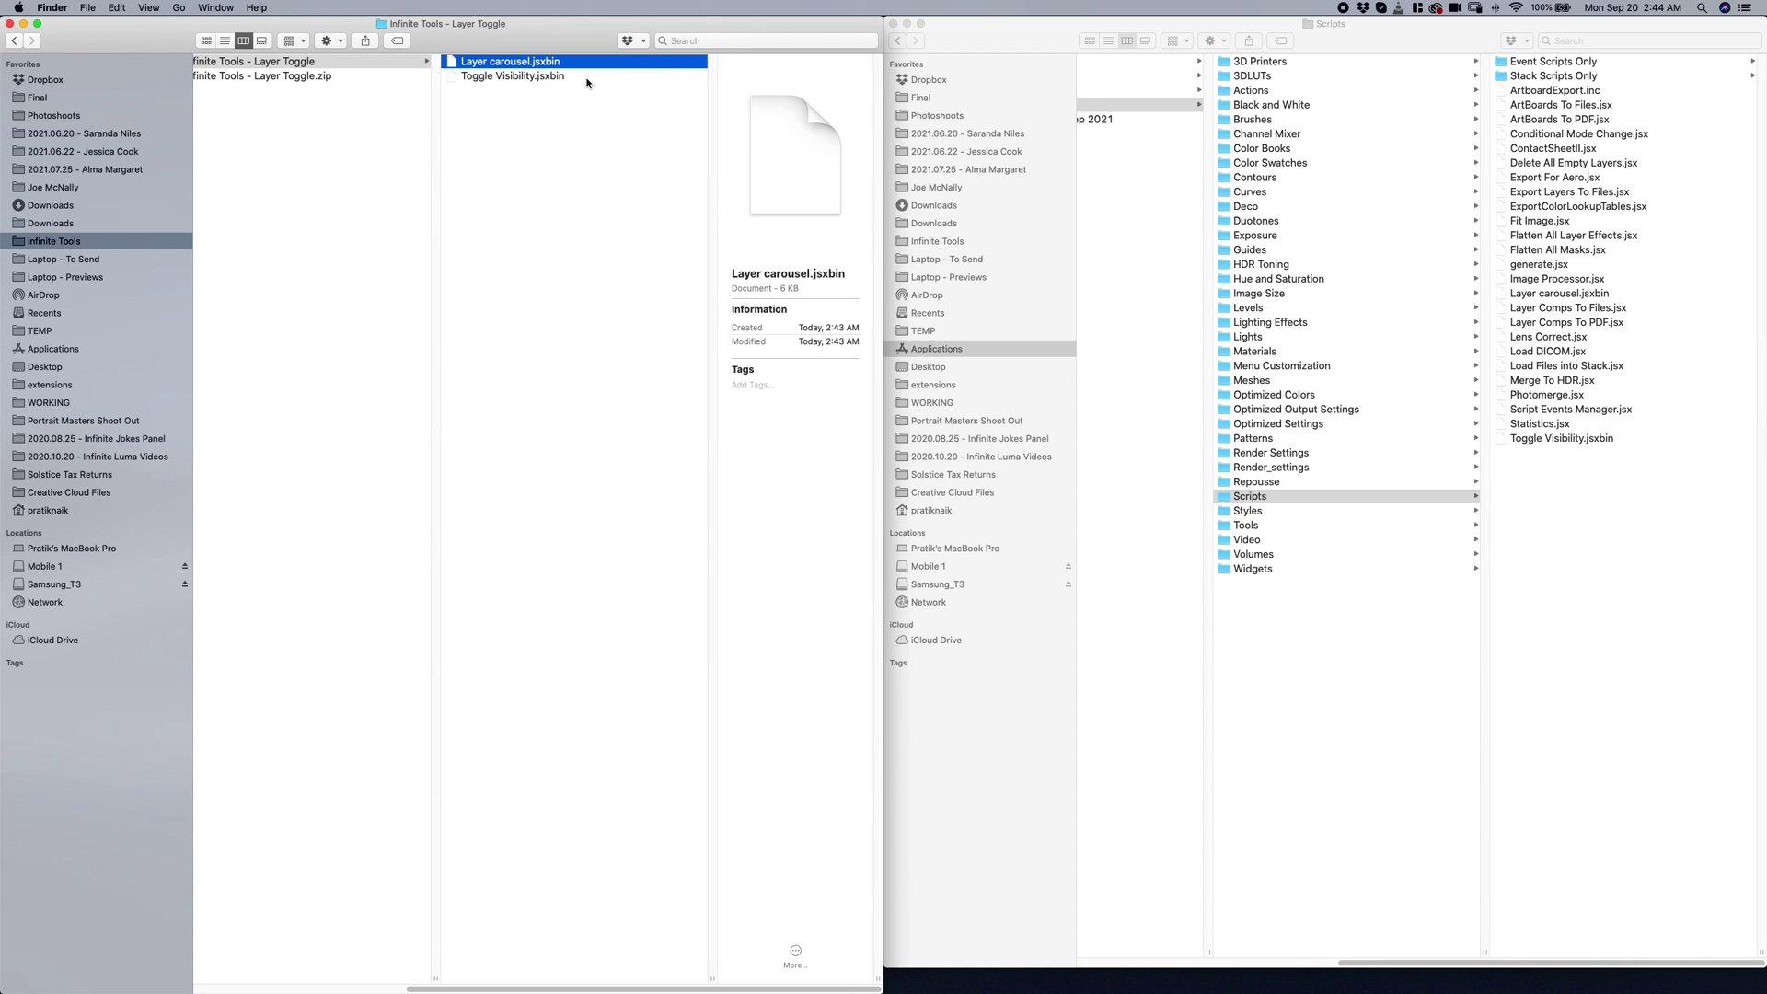
left_click(557, 80, "shift")
left_click_drag(557, 80, 1575, 302)
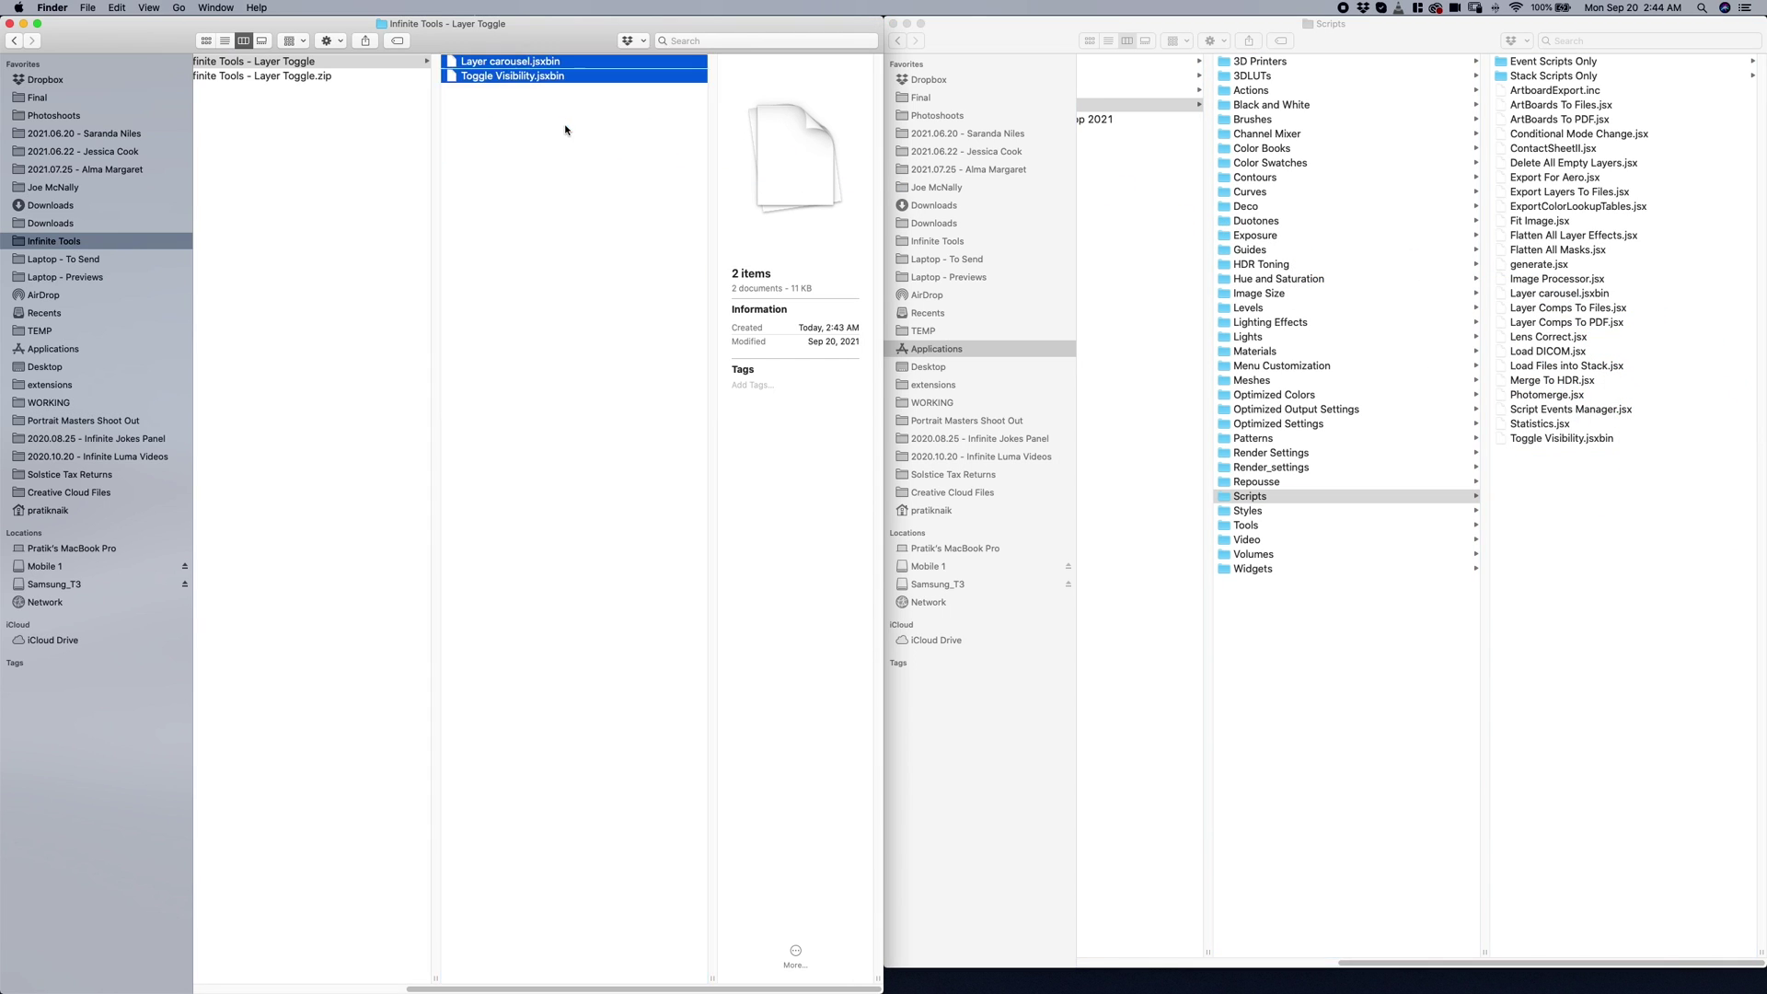
Check Layer carousel.jsxbin and Toggle Visibility.jsxbin in Photoshop's Scripts folder, and switch back to Photoshop.
left_click(1585, 299)
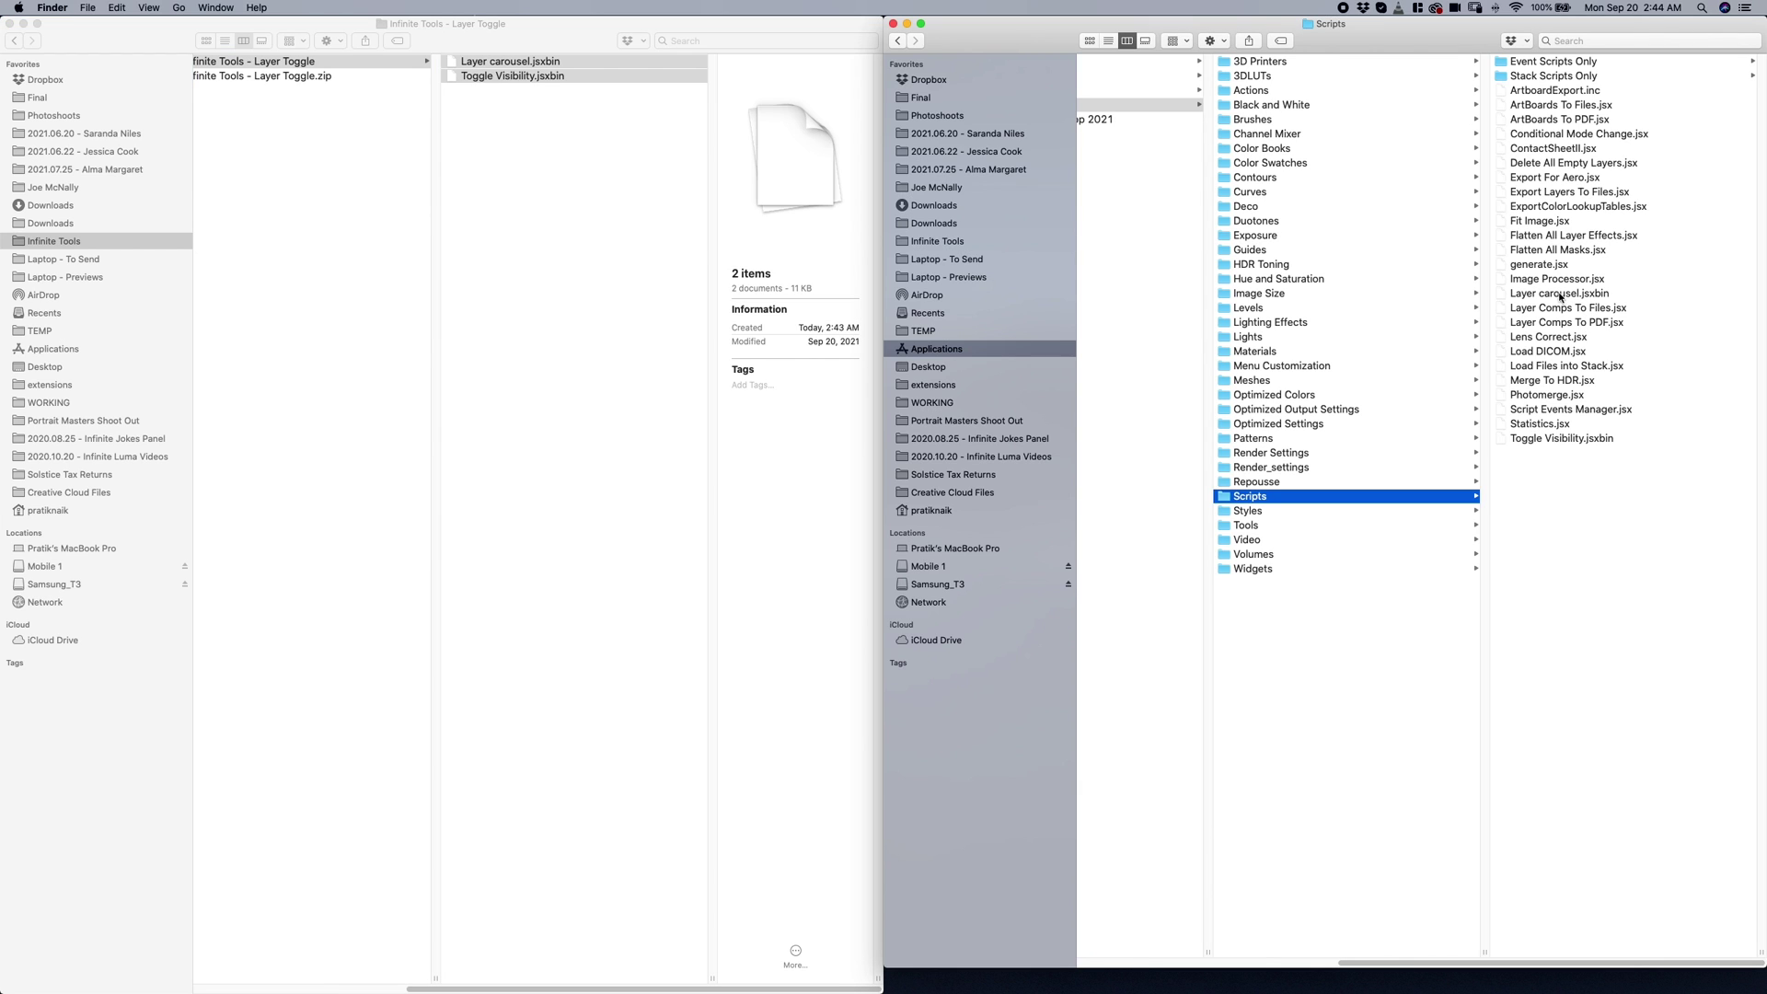
left_click(1561, 294)
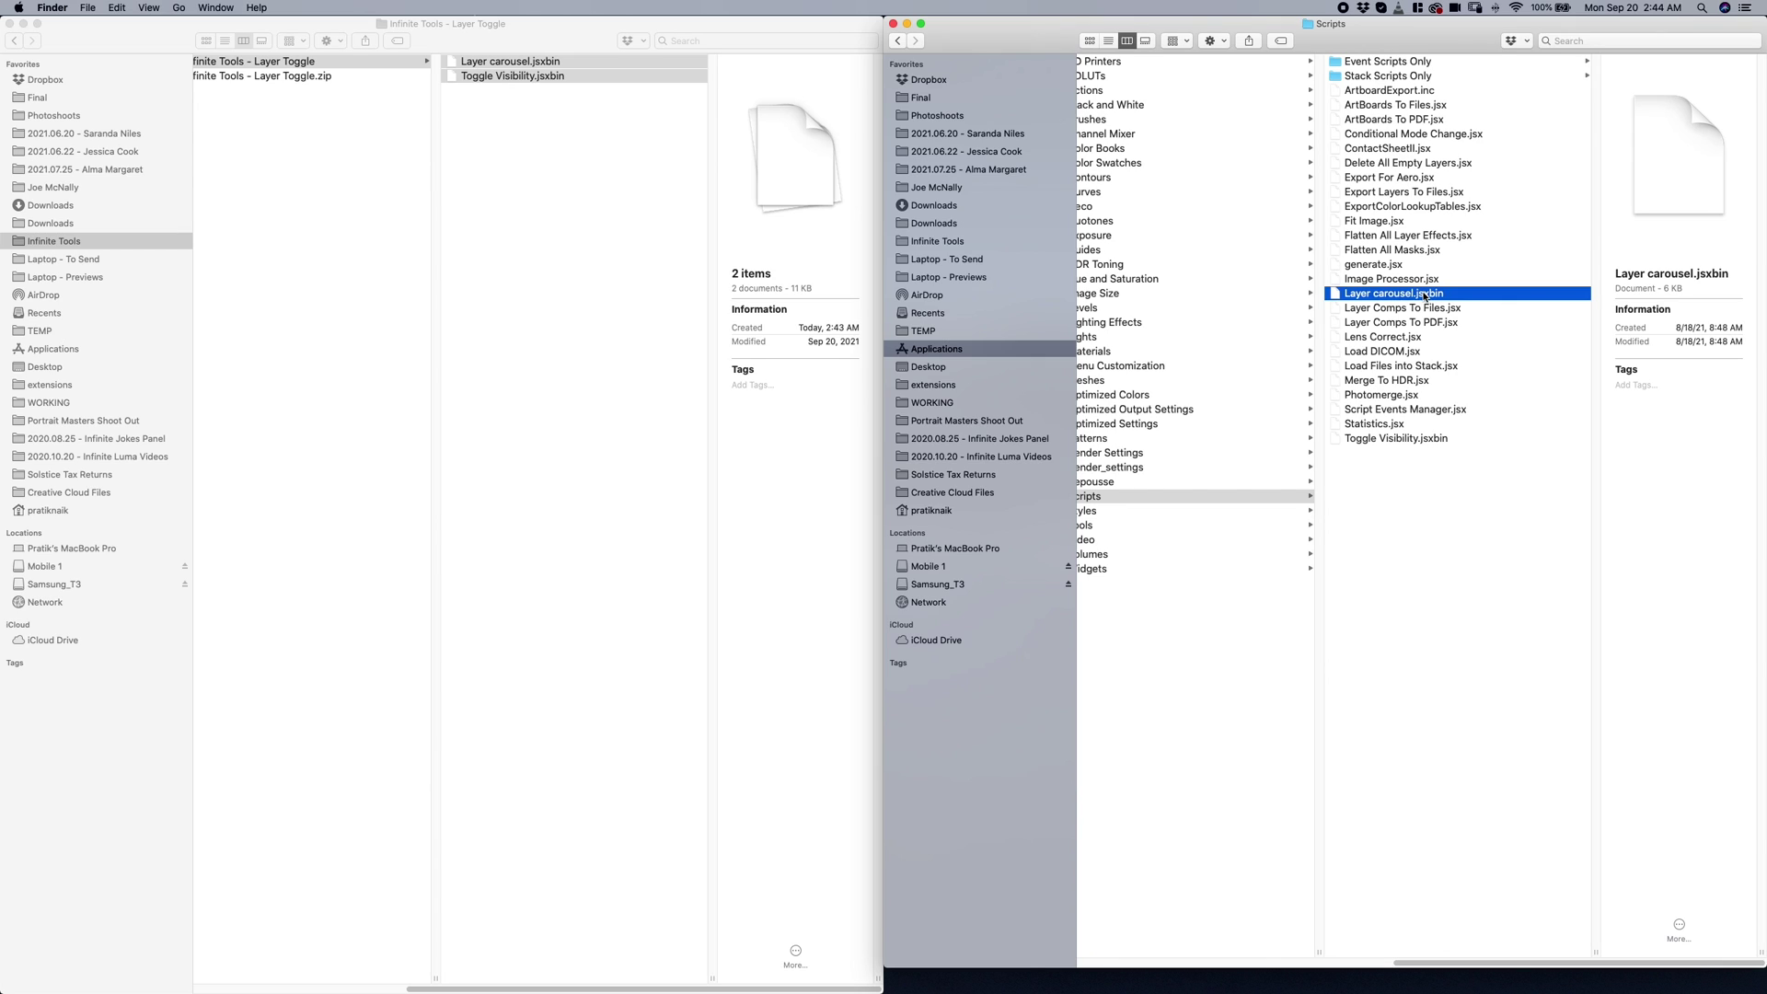
left_click(1407, 440)
key("super+Tab")
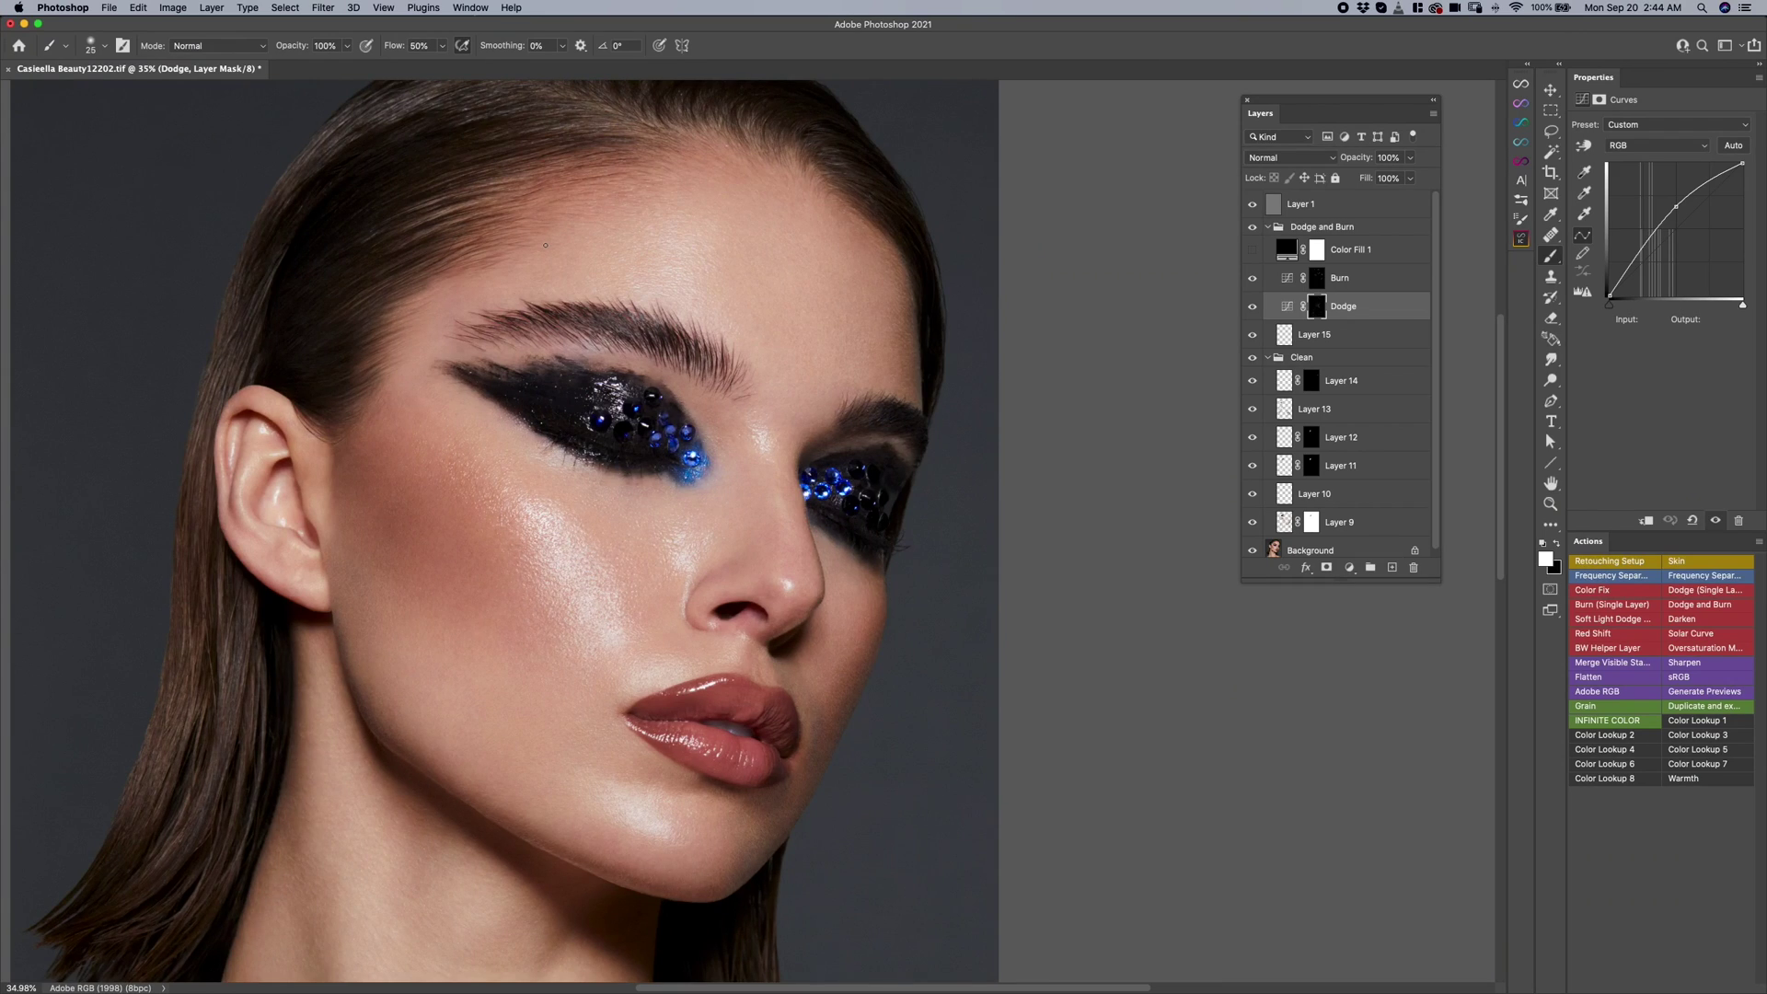
Look up the Layer carousel and Layer visibility scripts among Photoshop's file commands, and open the keyboard shortcut settings for Application Menus.
left_click(106, 7)
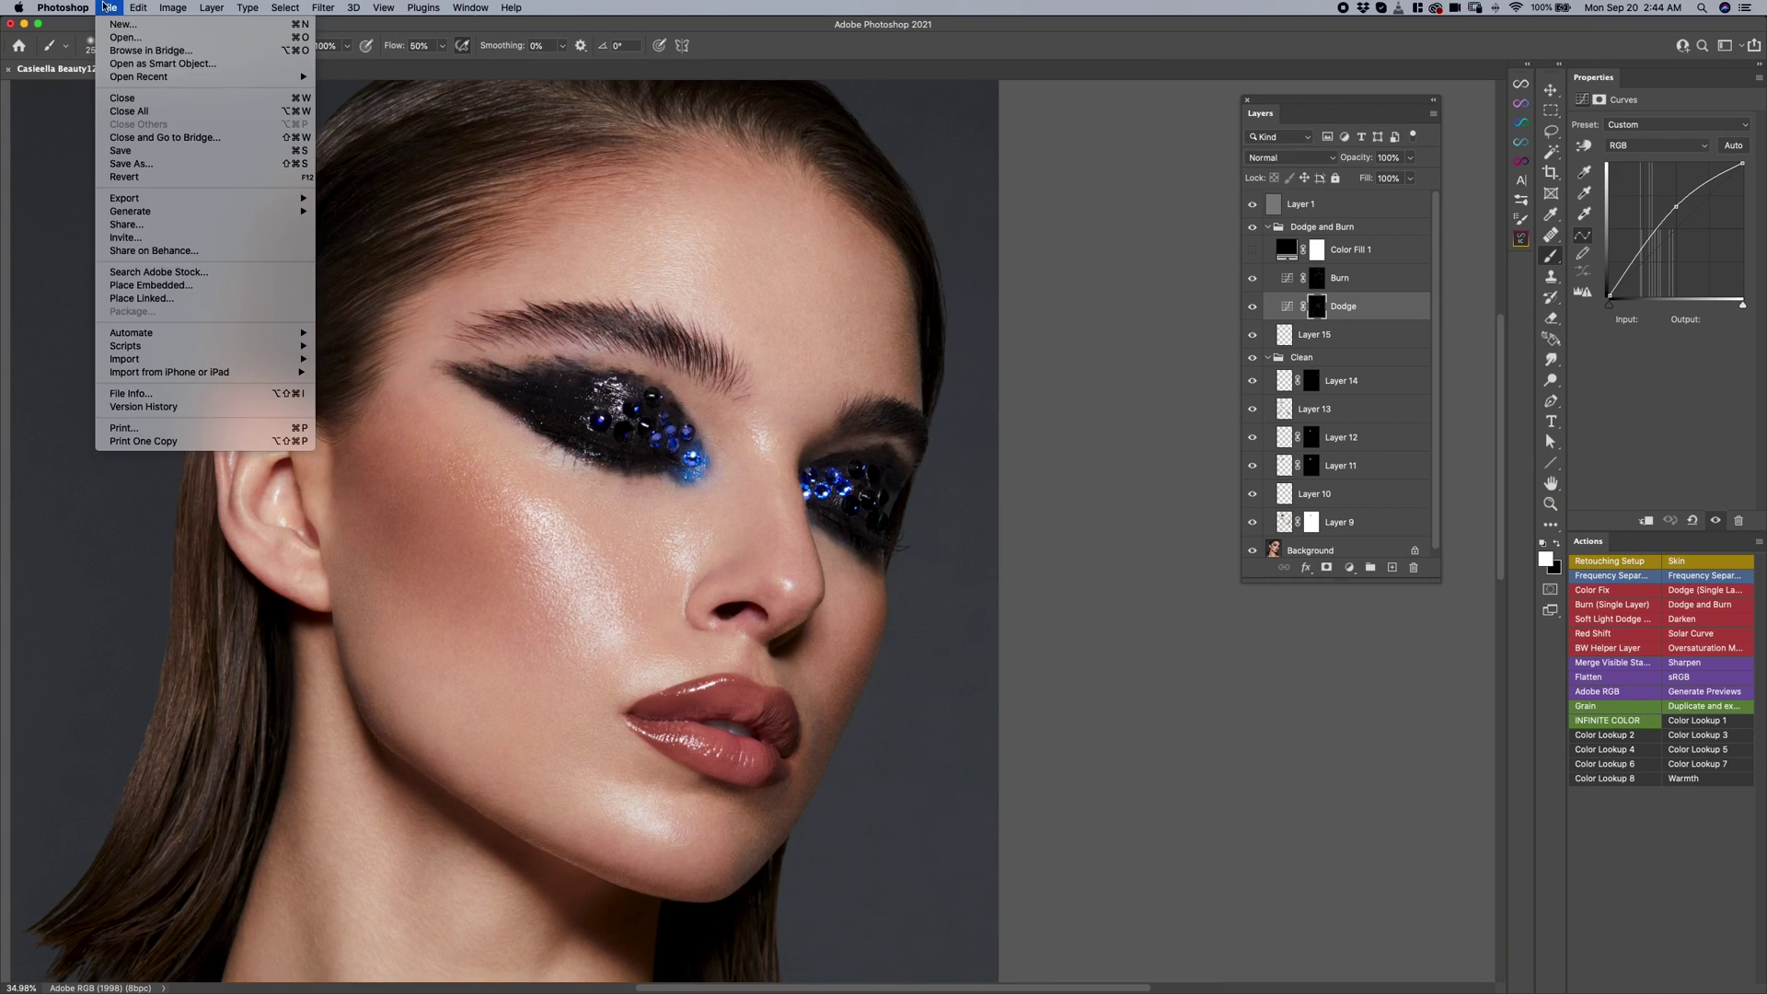
mouse_move(237, 348)
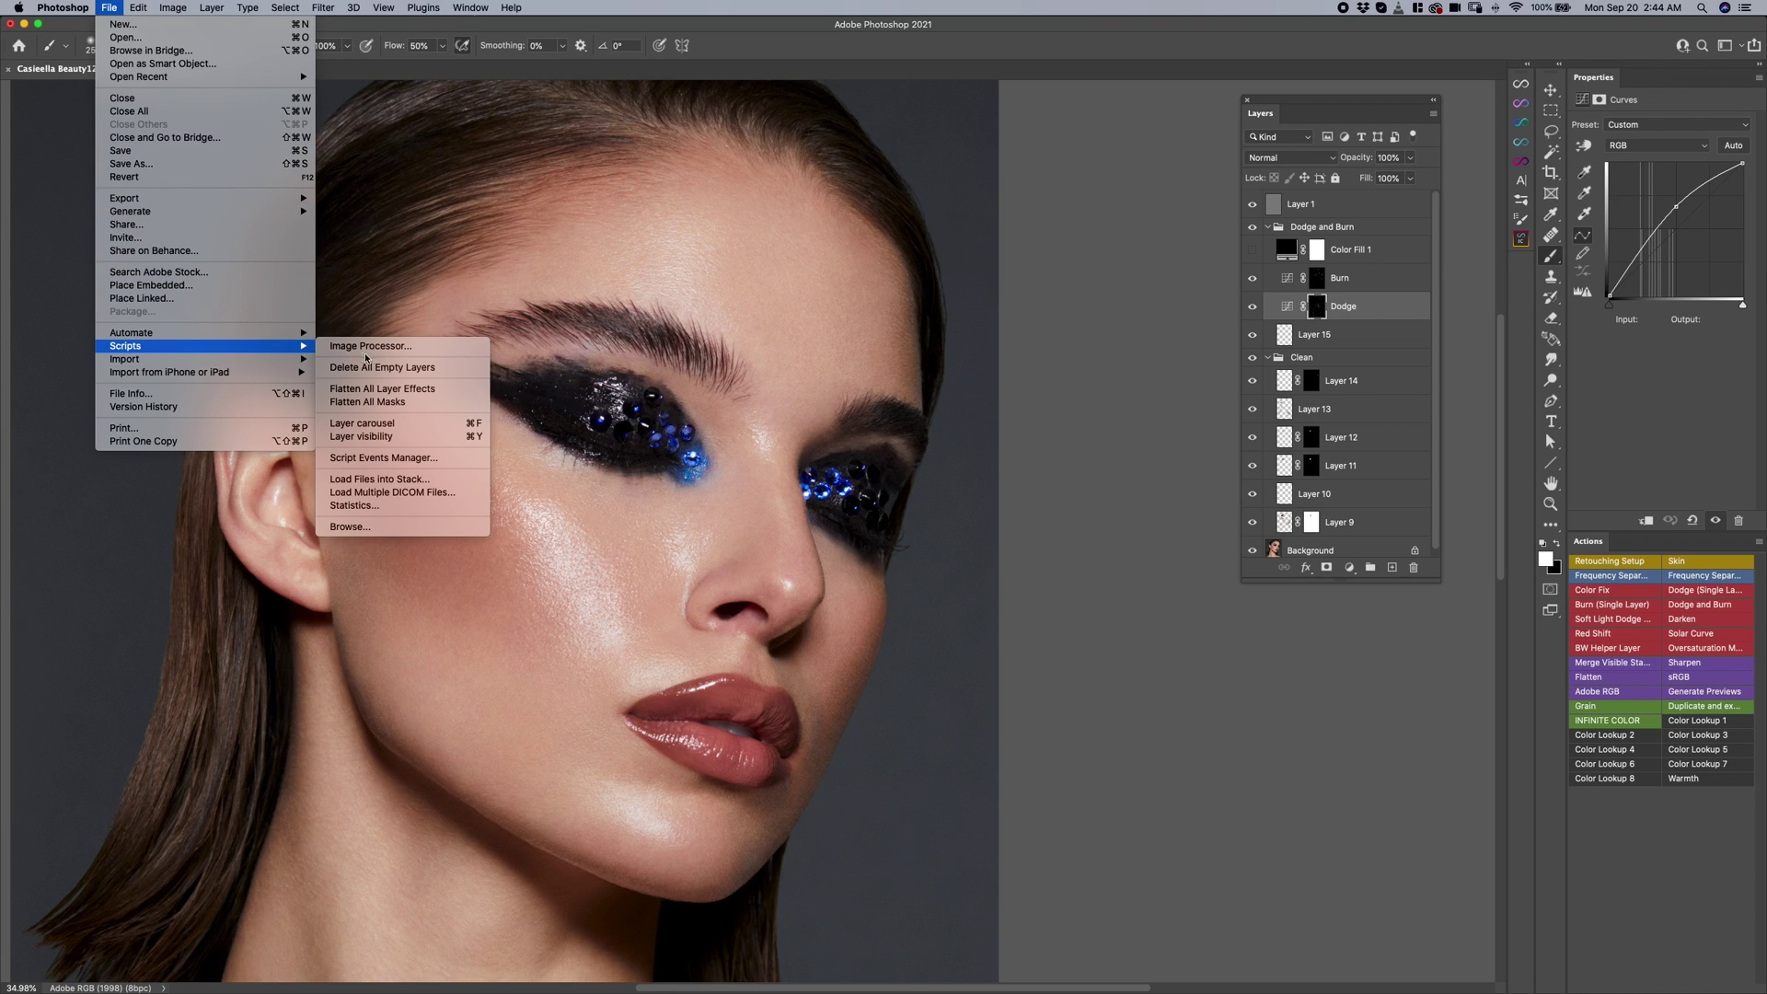
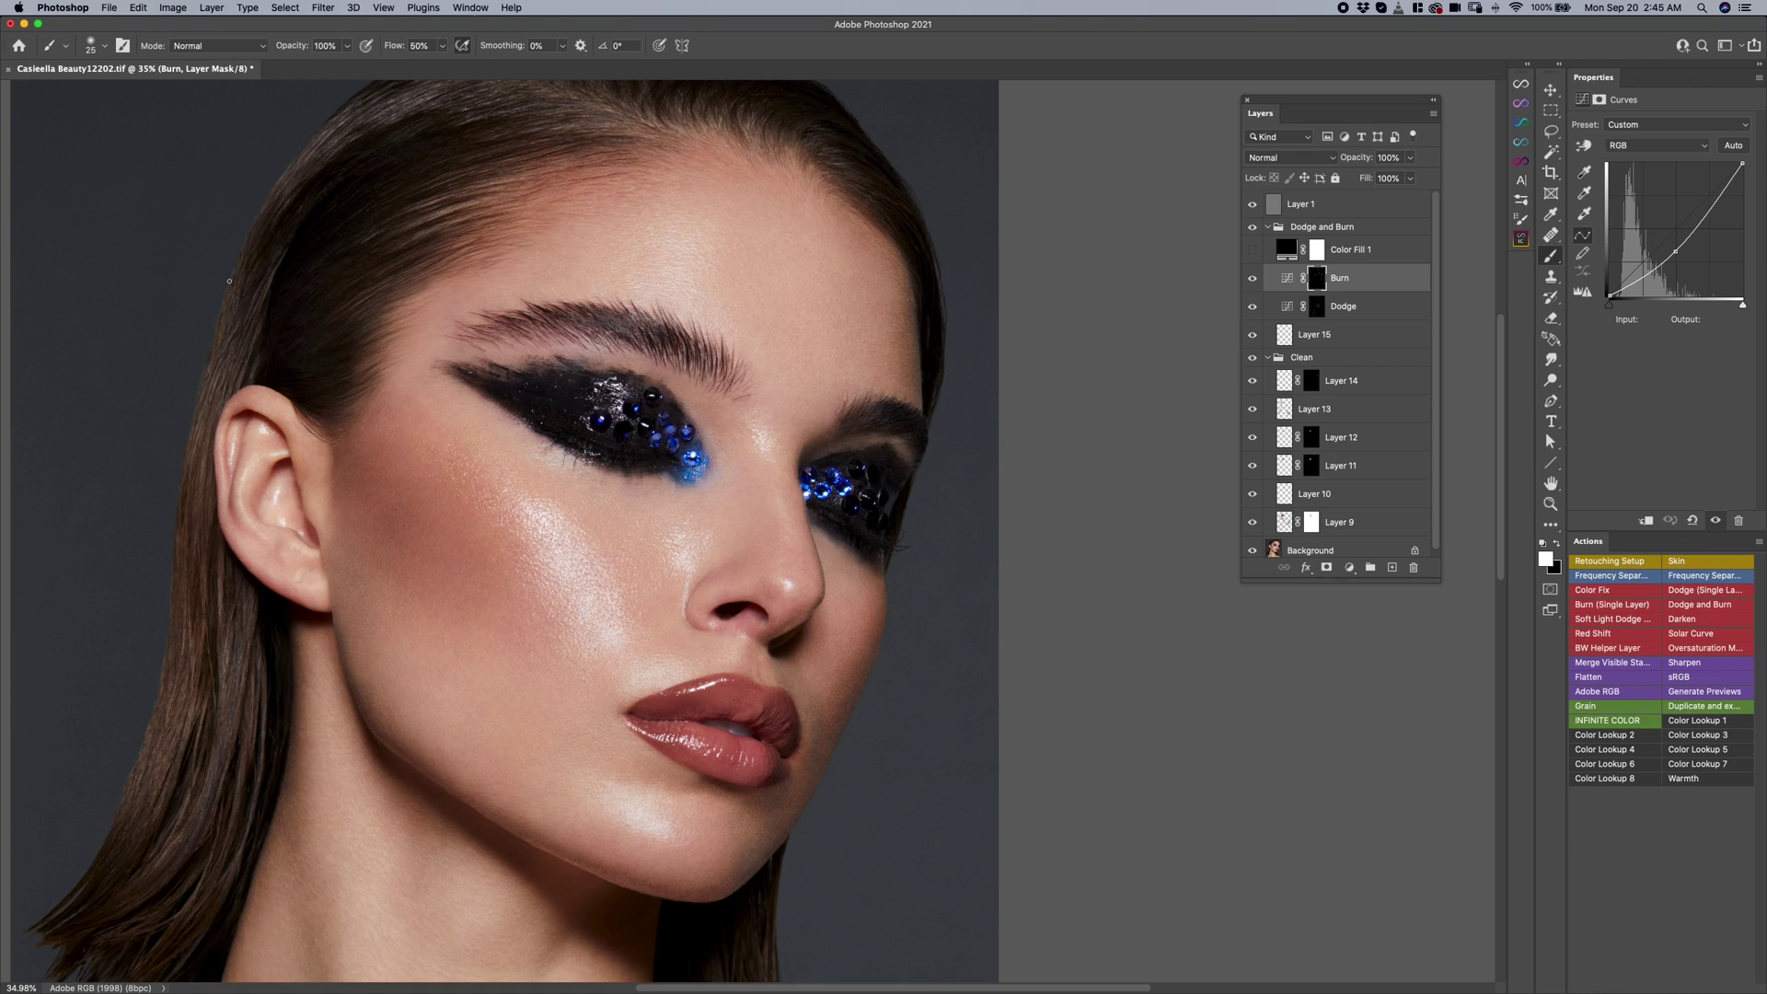
left_click(138, 8)
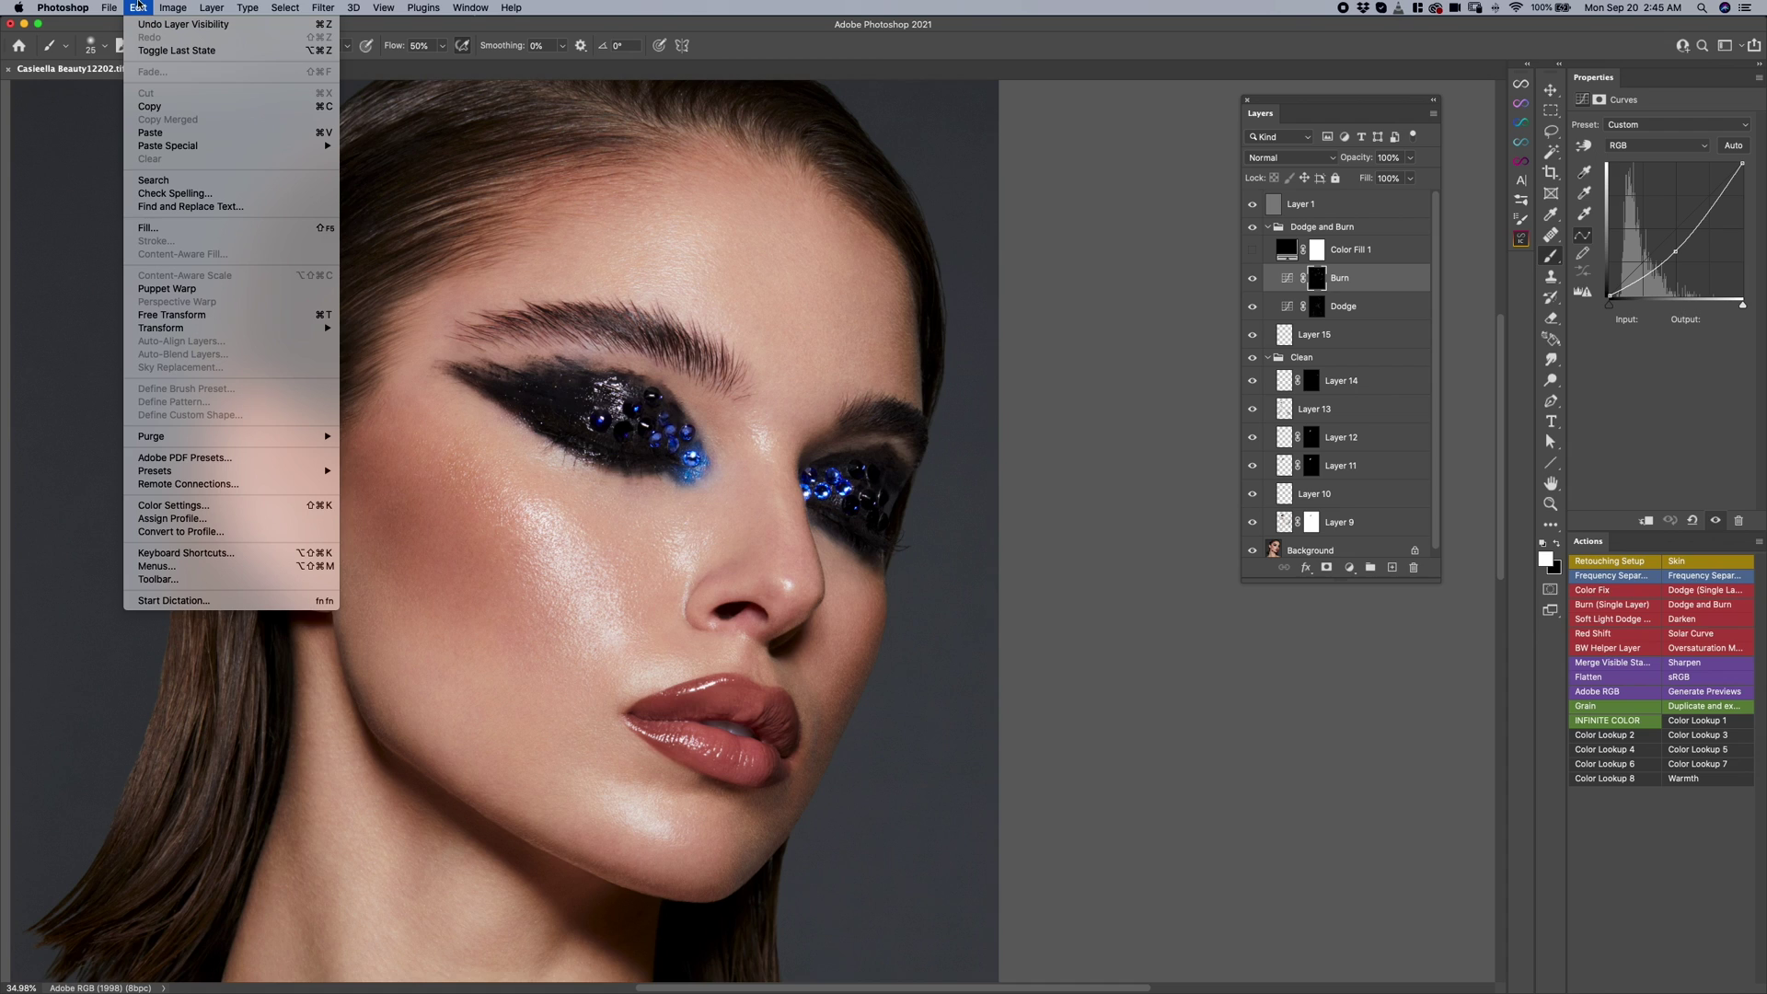
left_click(244, 553)
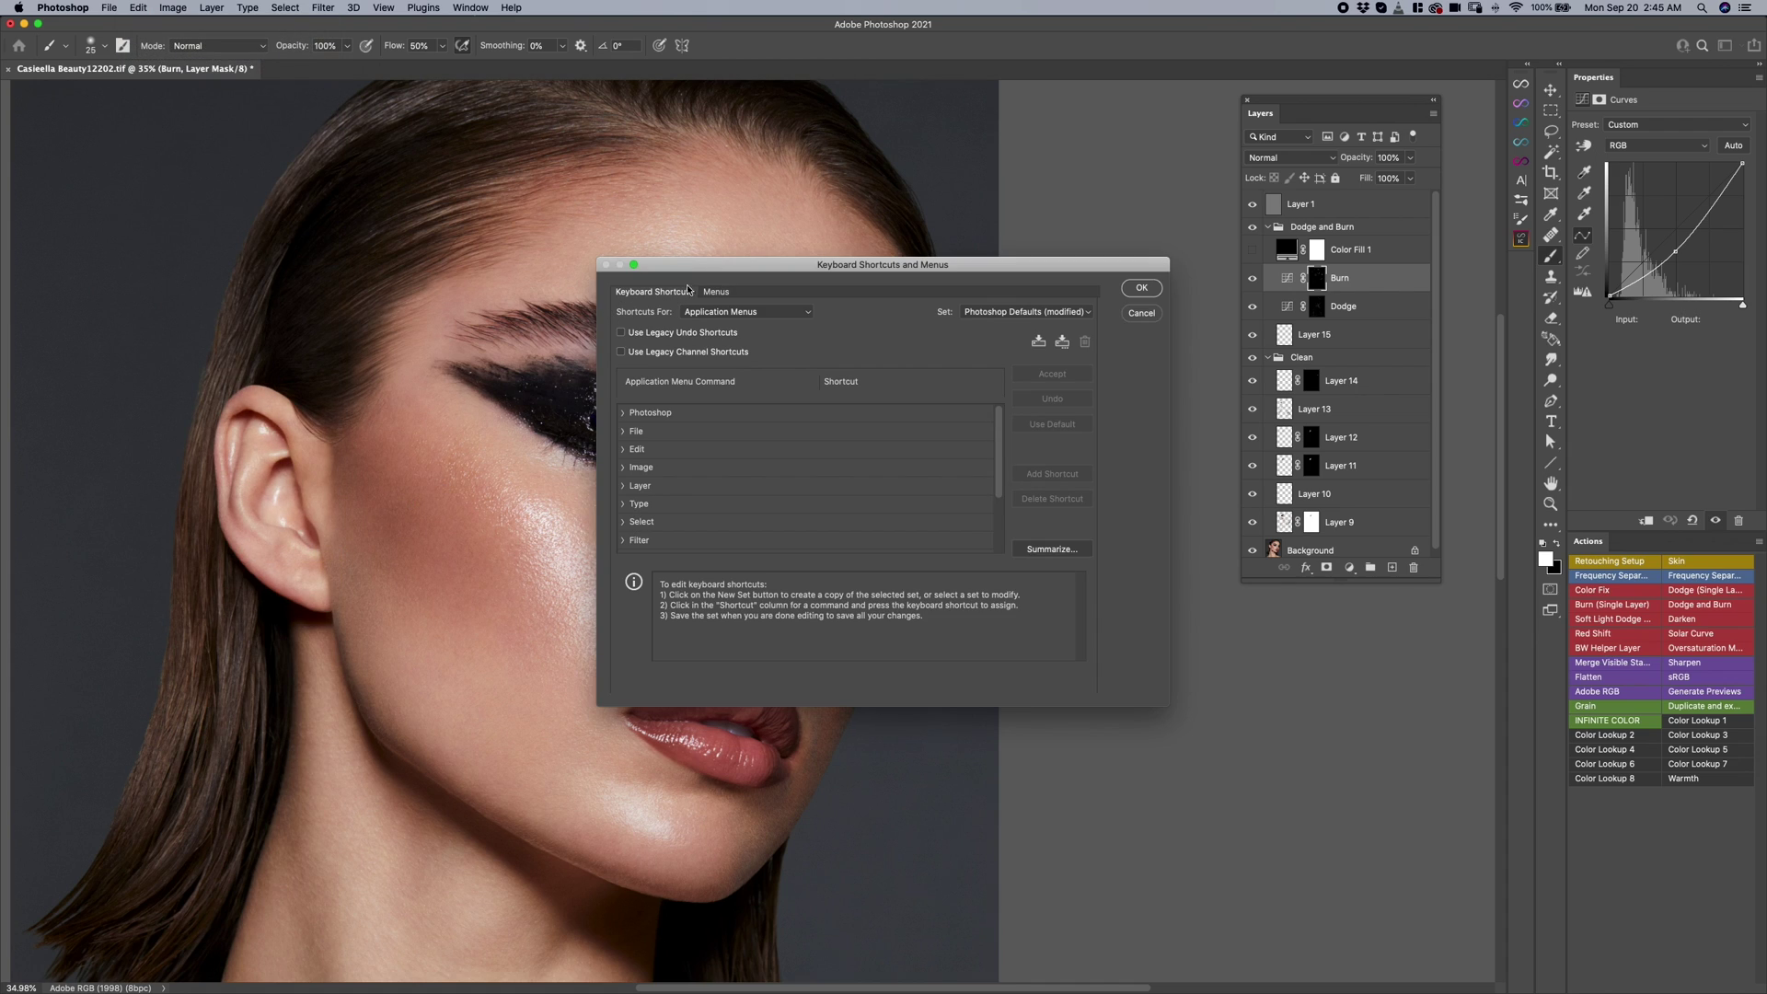
left_click_drag(718, 265, 526, 277)
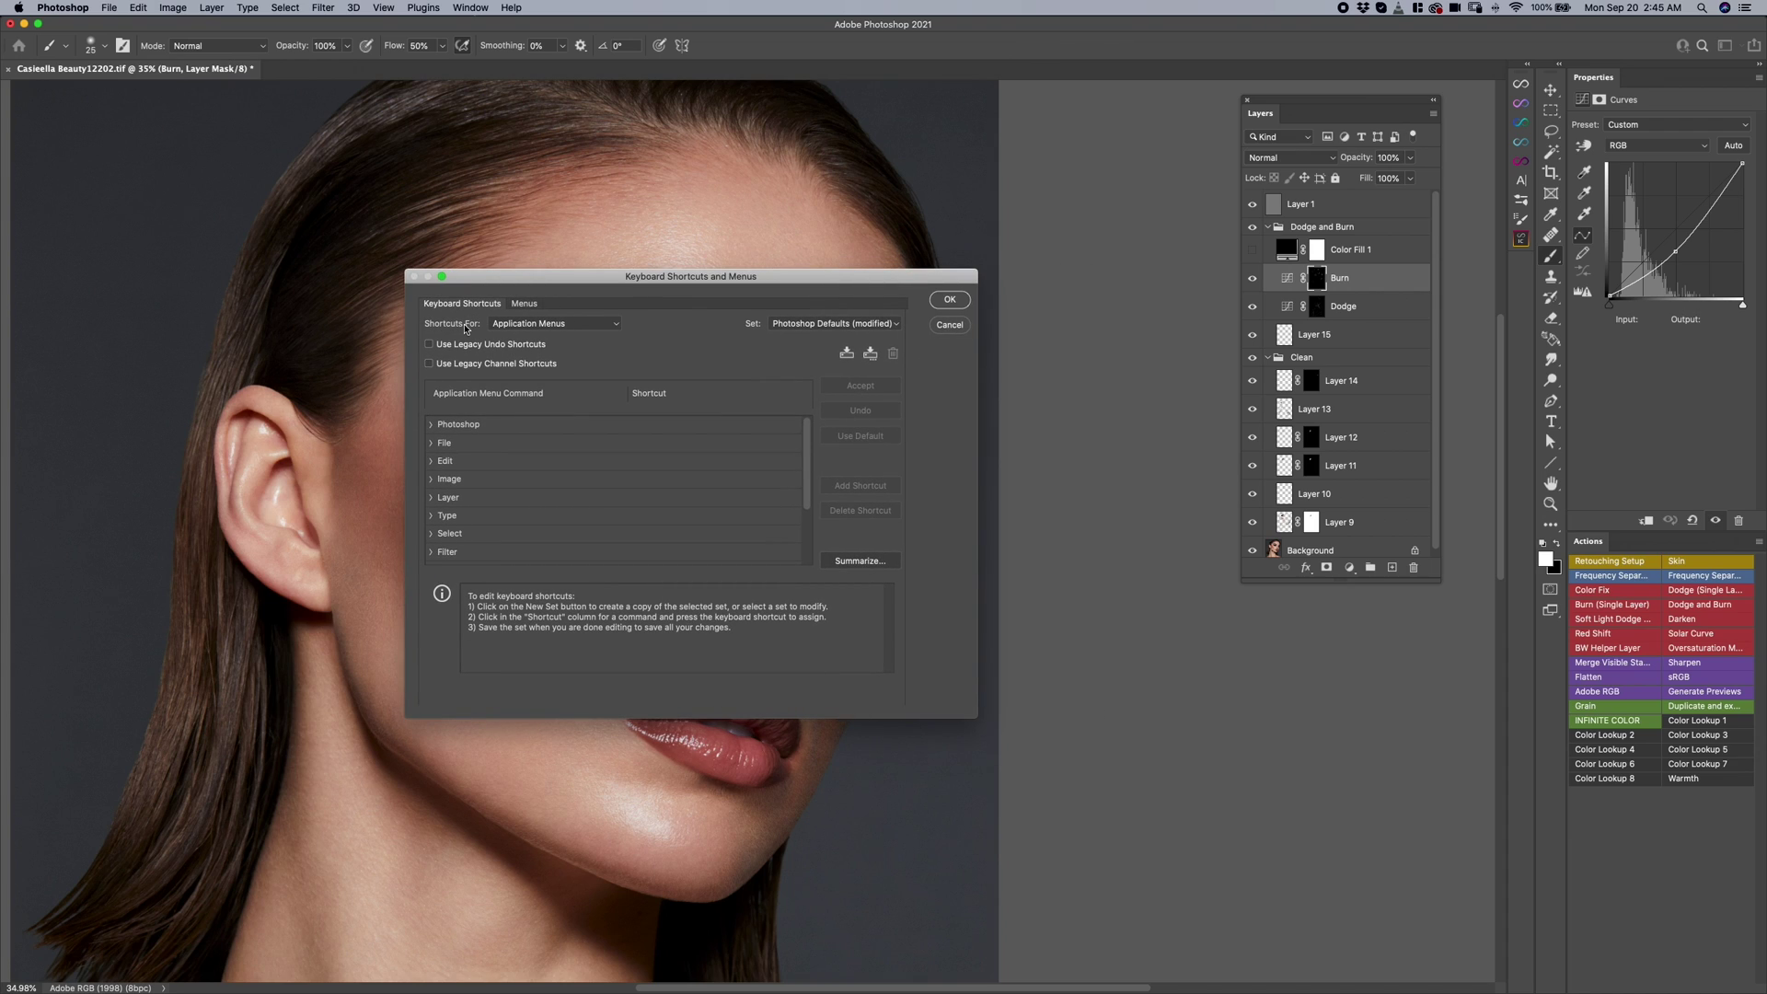
left_click(535, 327)
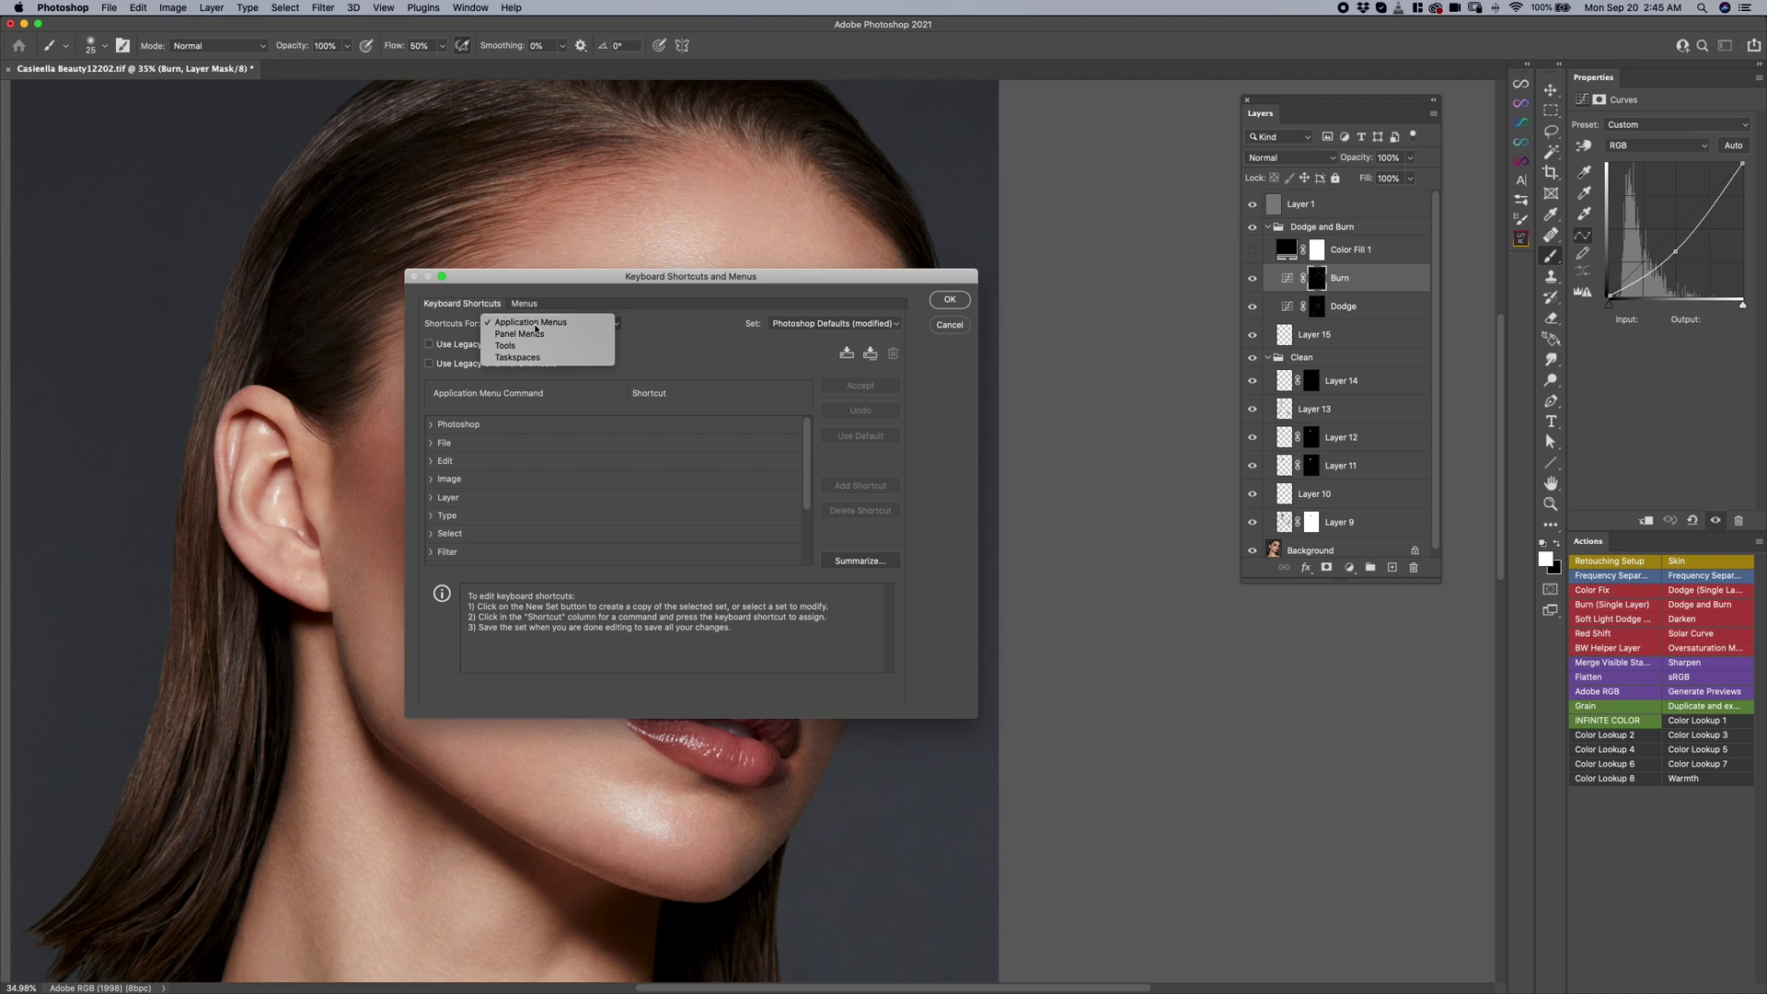
left_click(535, 323)
Expand the File commands in the shortcut list and find the Layer carousel and Layer visibility scripts.
left_click(432, 443)
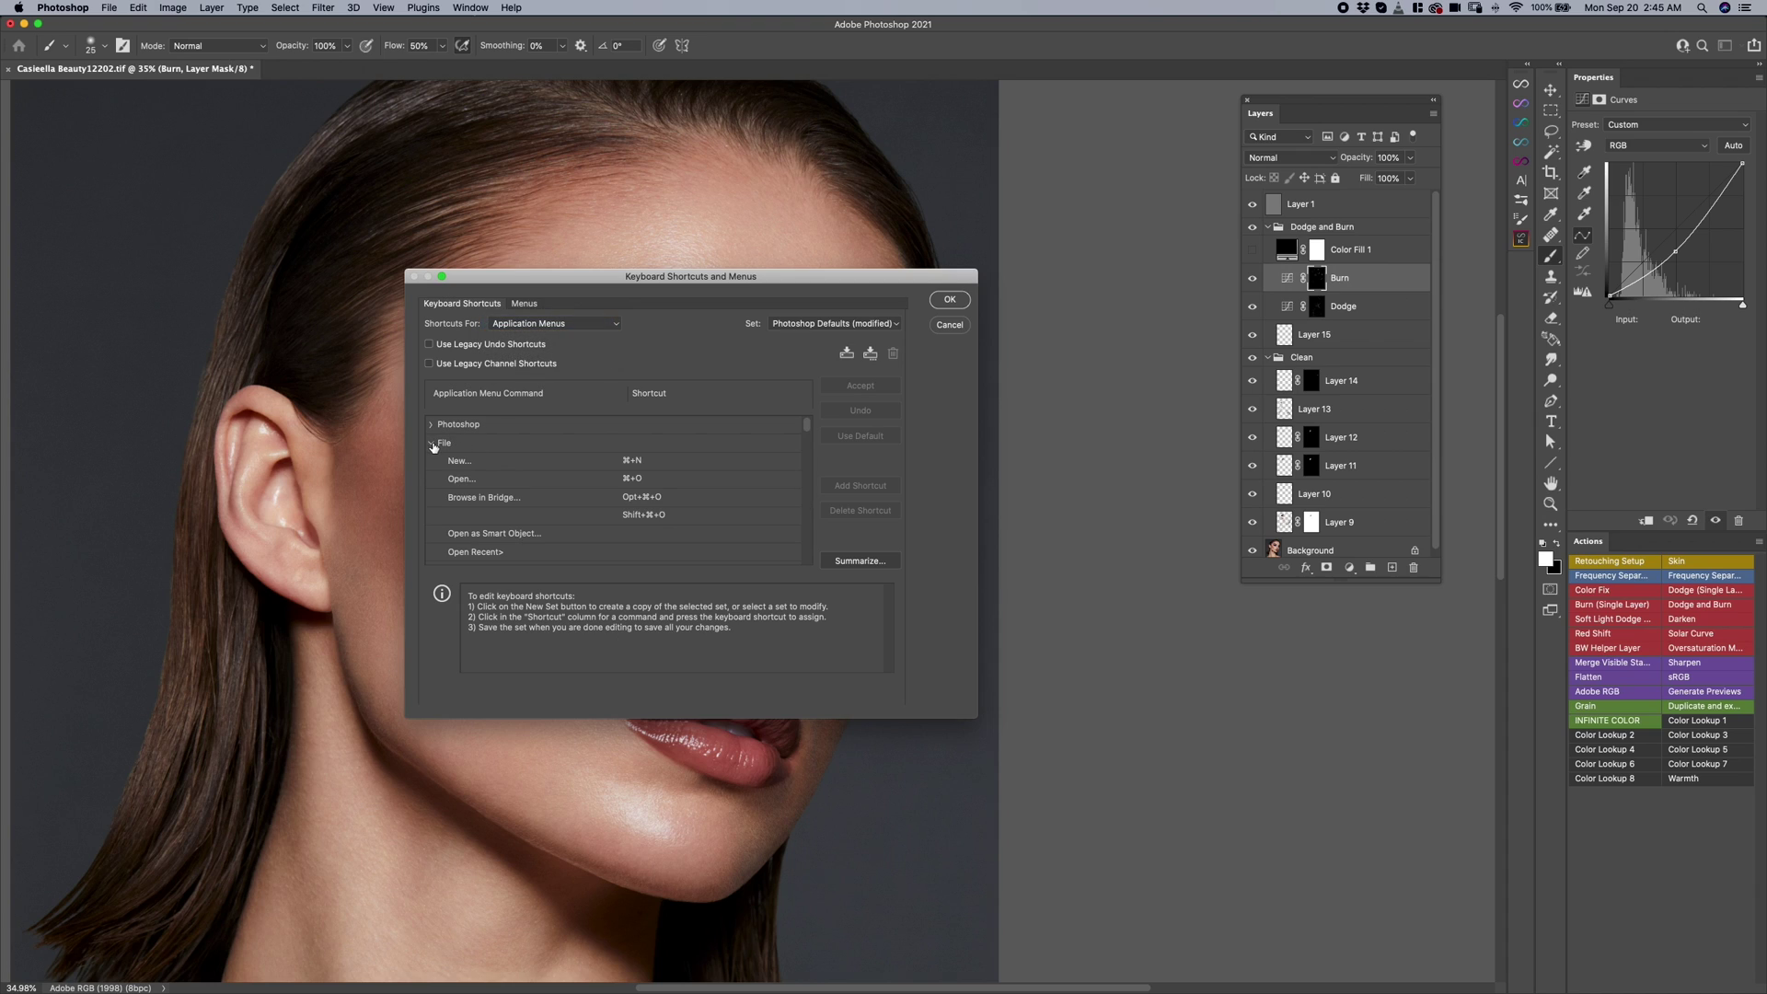
scroll(518, 464, "down", 5)
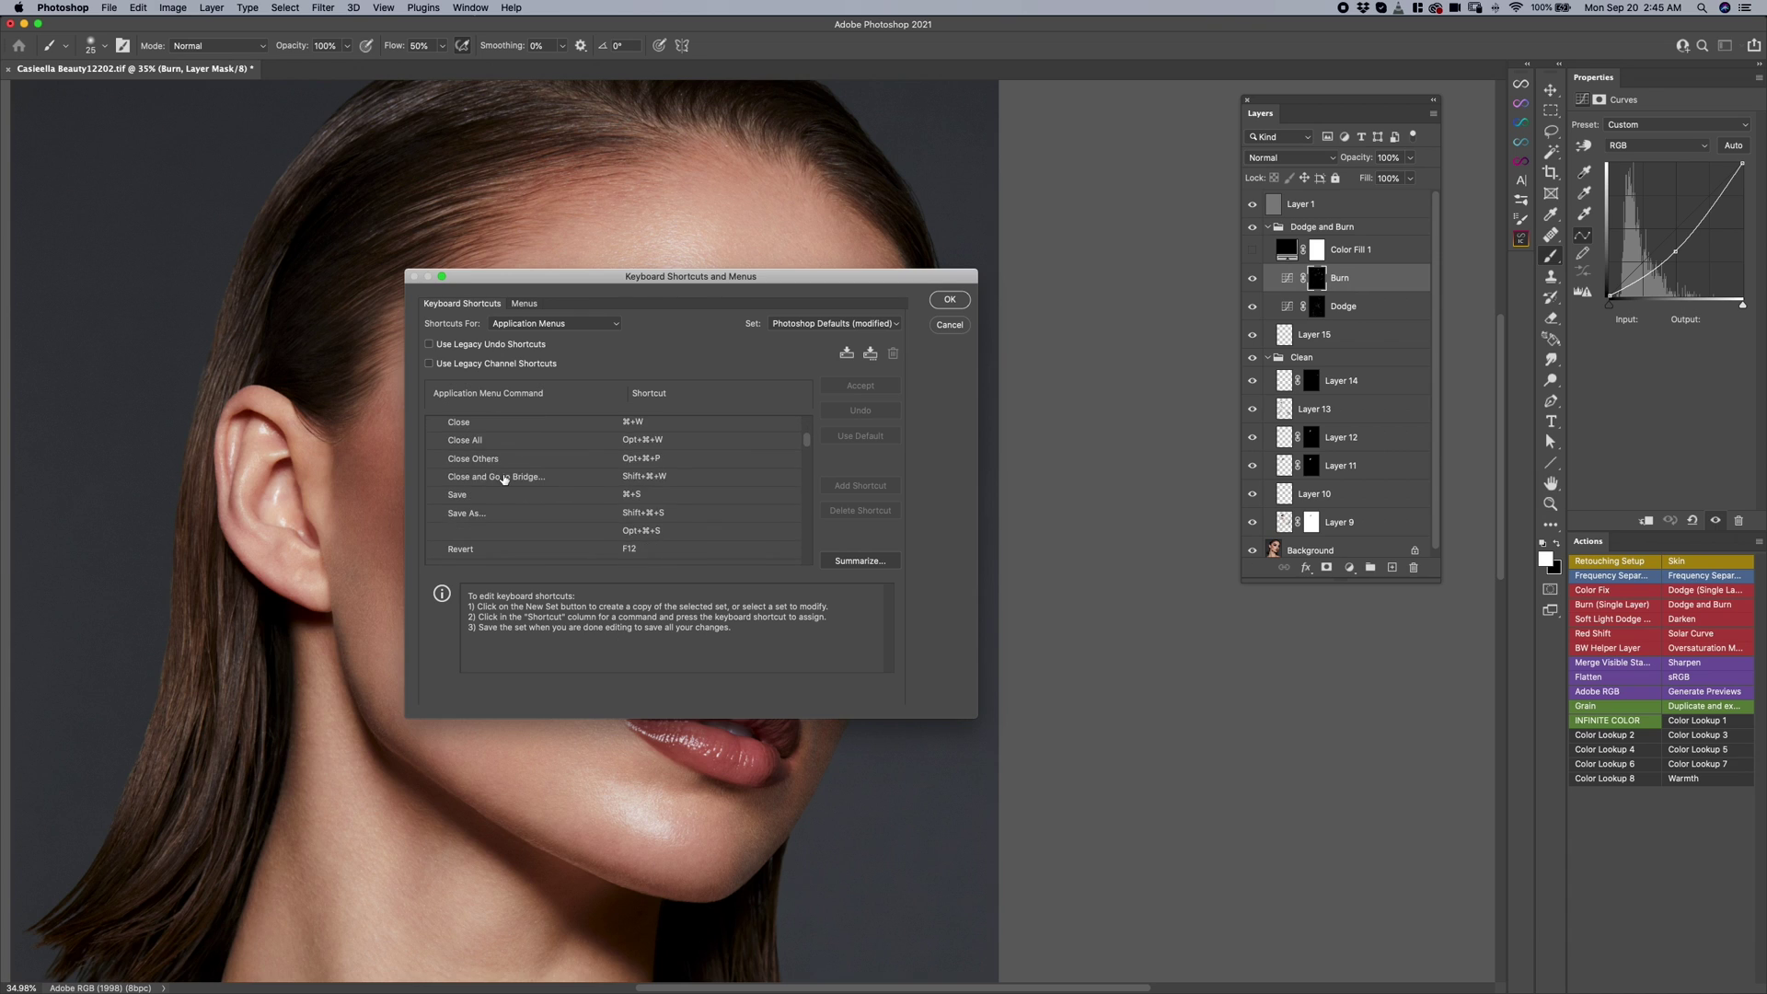
scroll(503, 479, "down", 5)
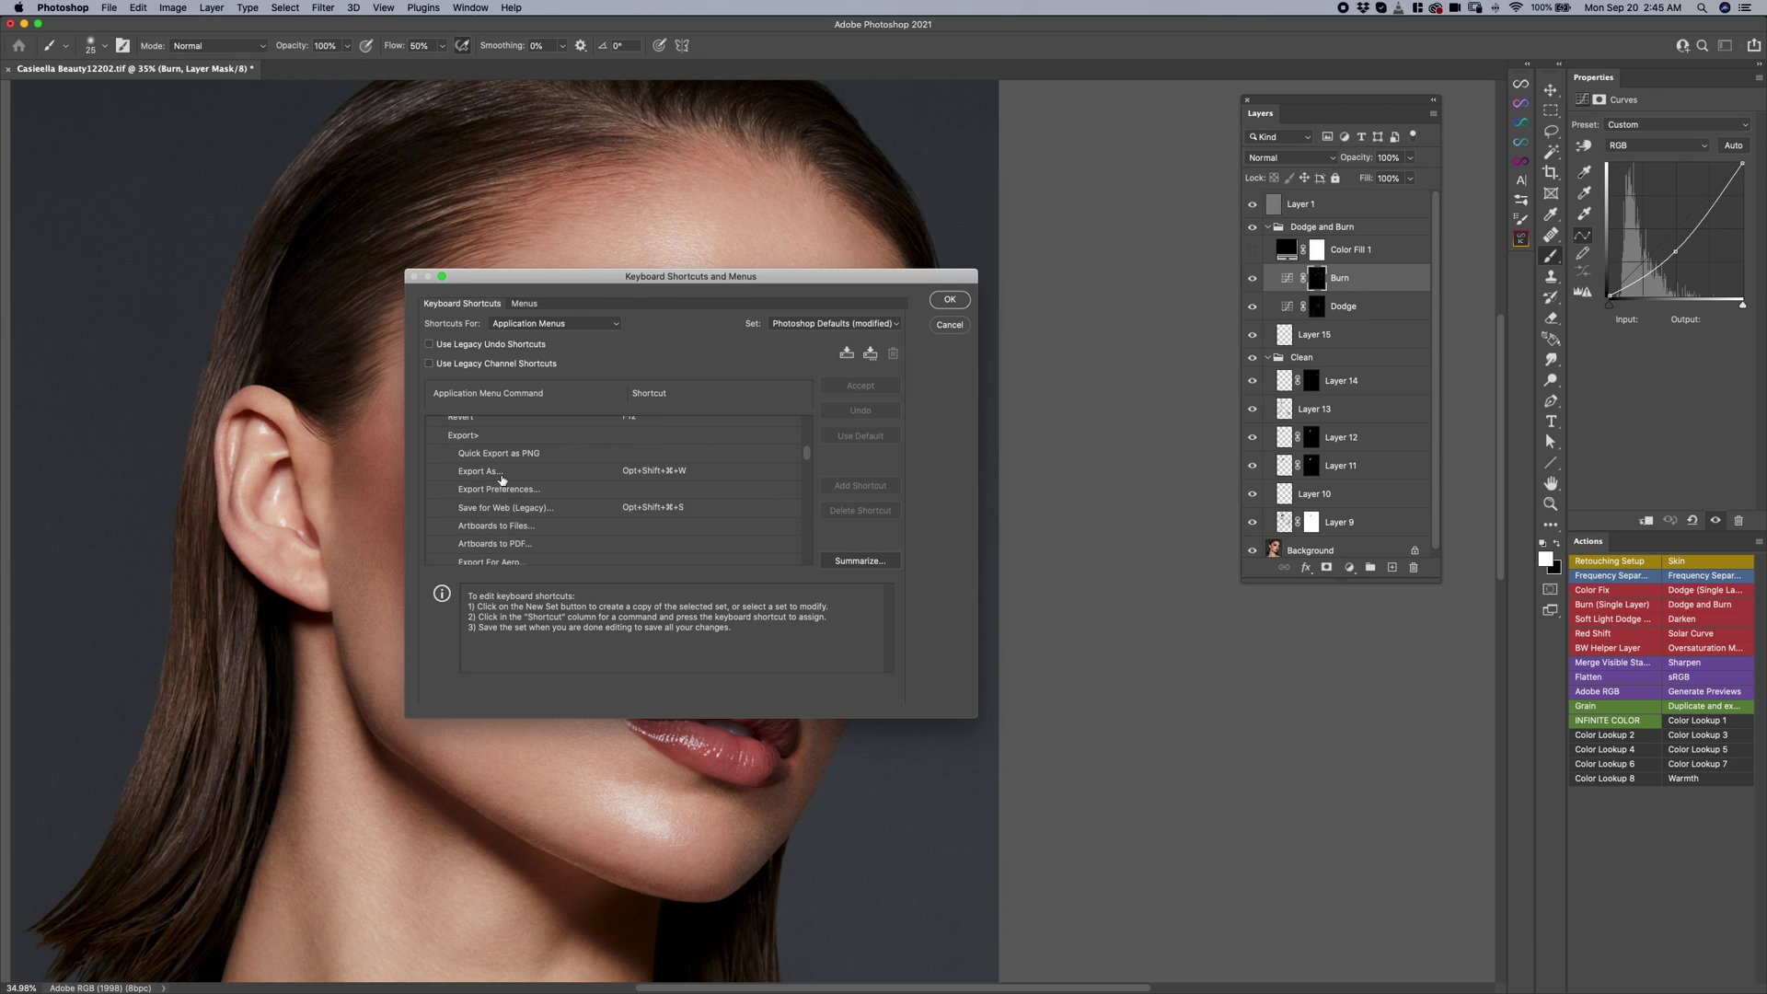
scroll(502, 480, "down", 5)
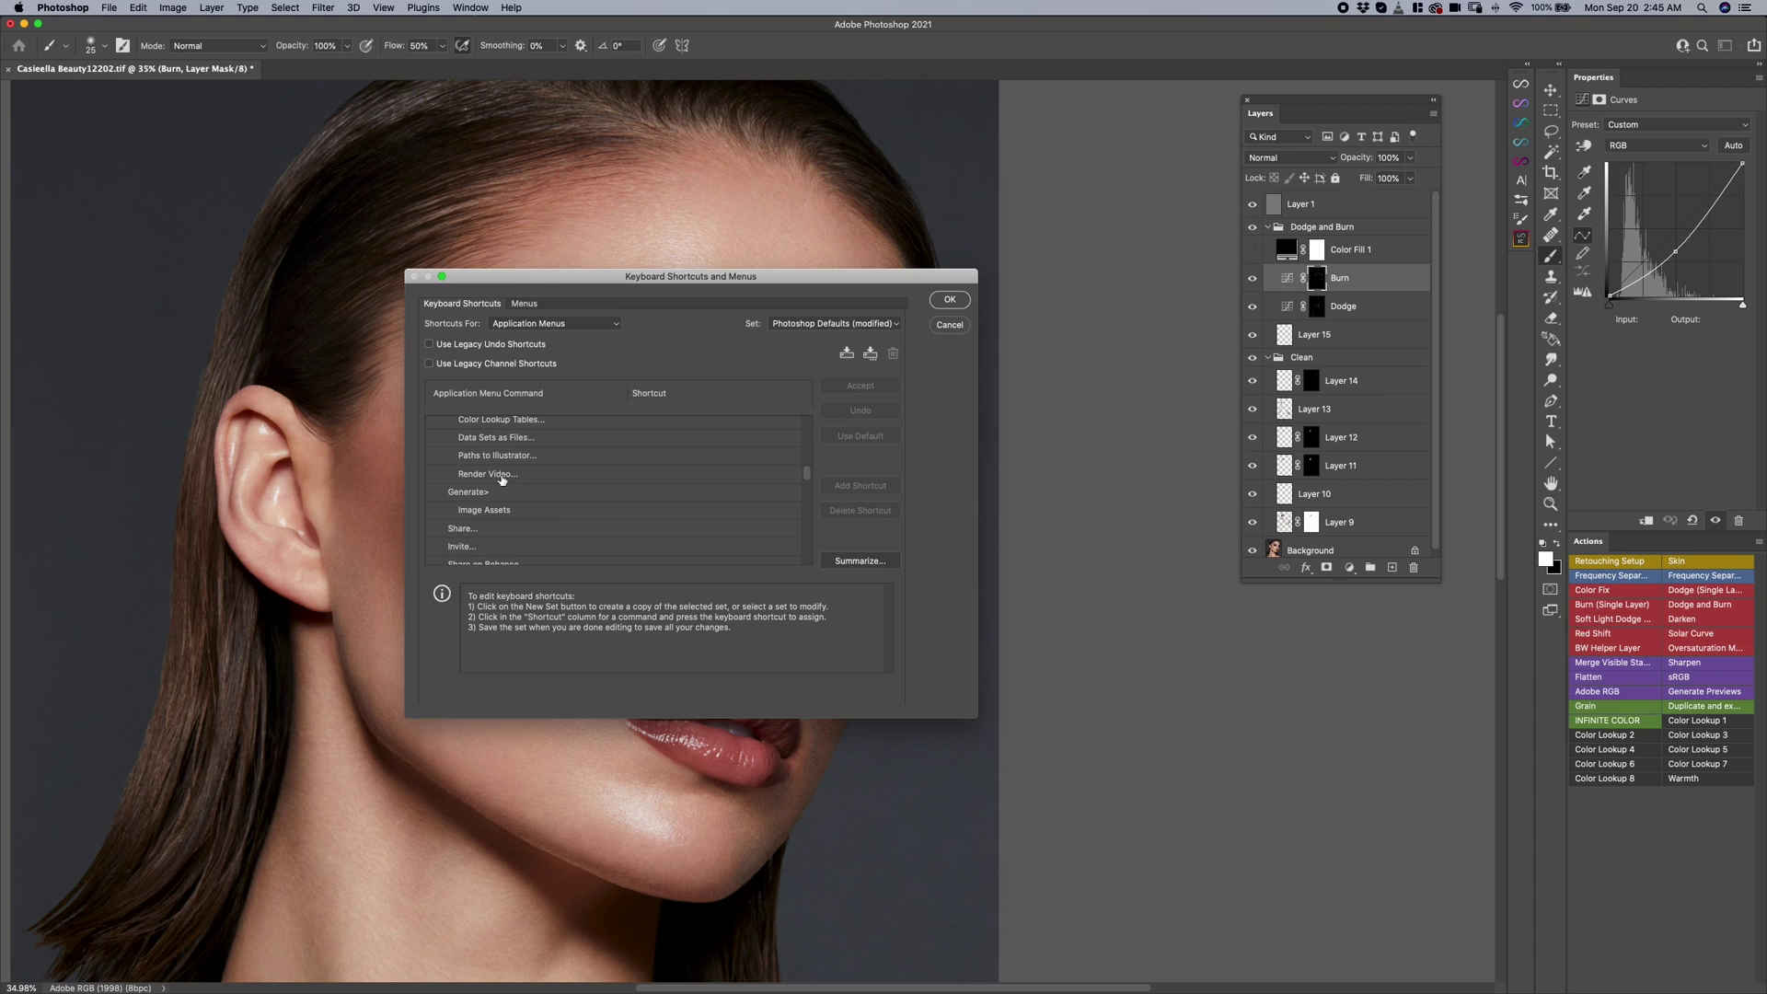
scroll(501, 479, "down", 5)
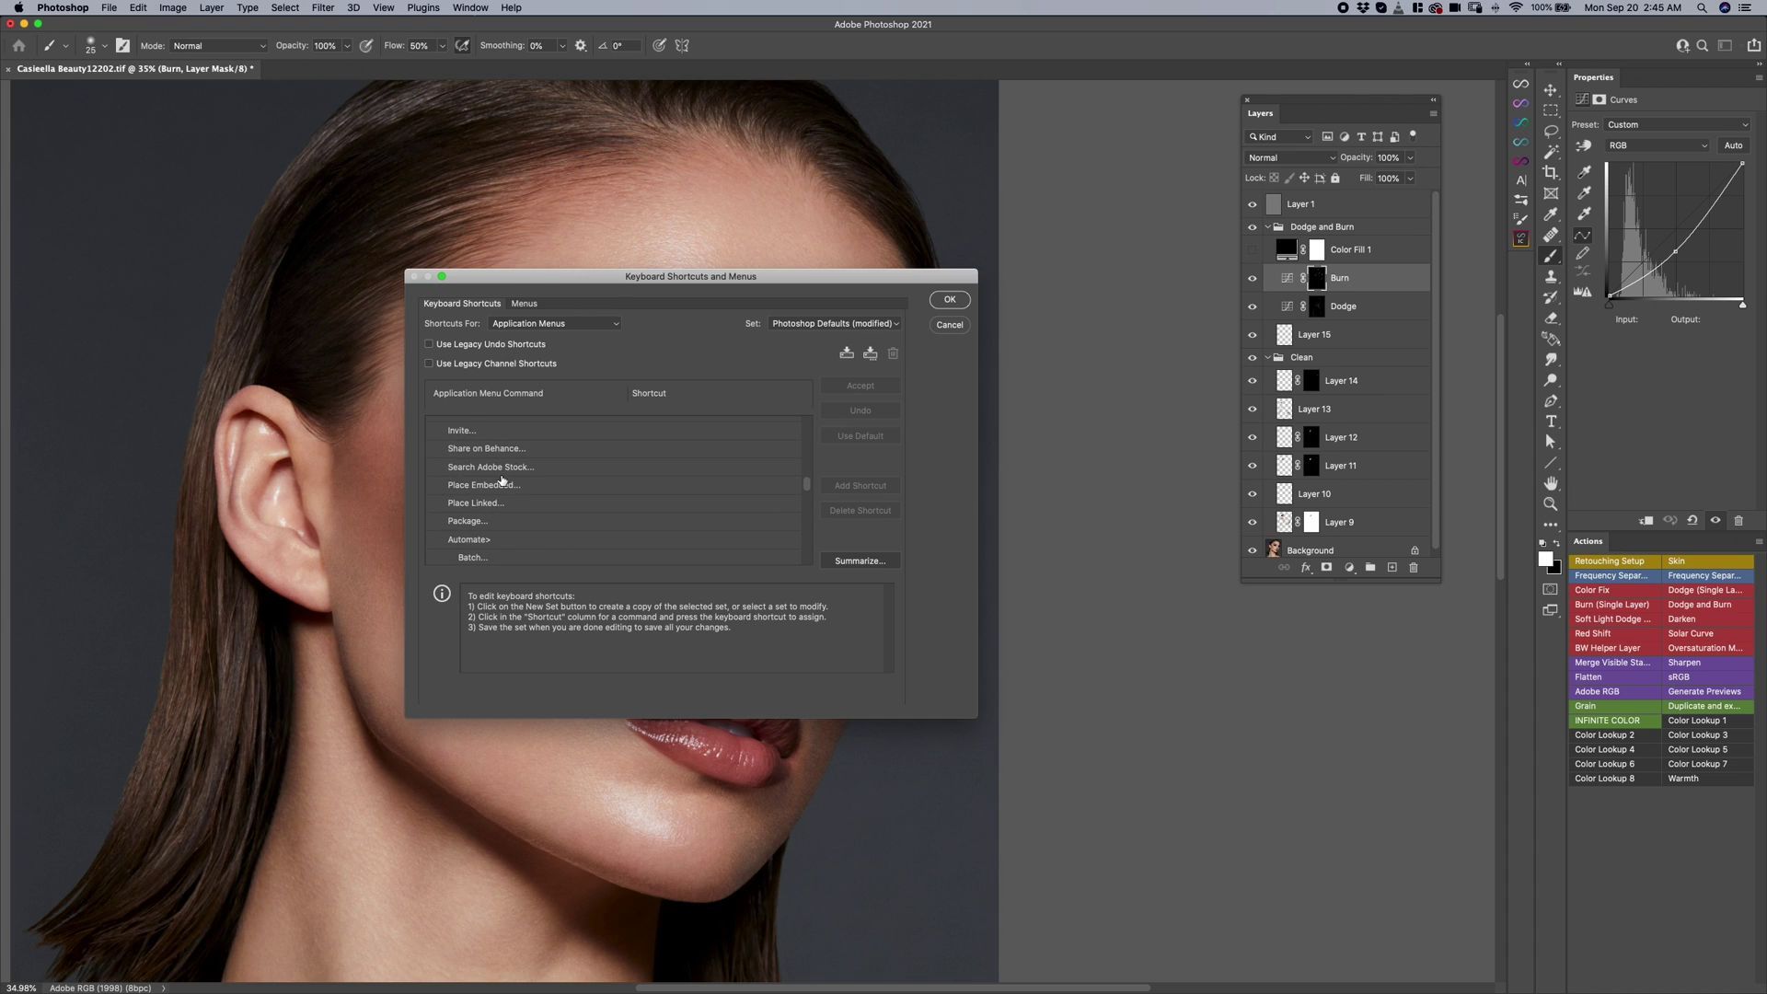
scroll(502, 479, "down", 5)
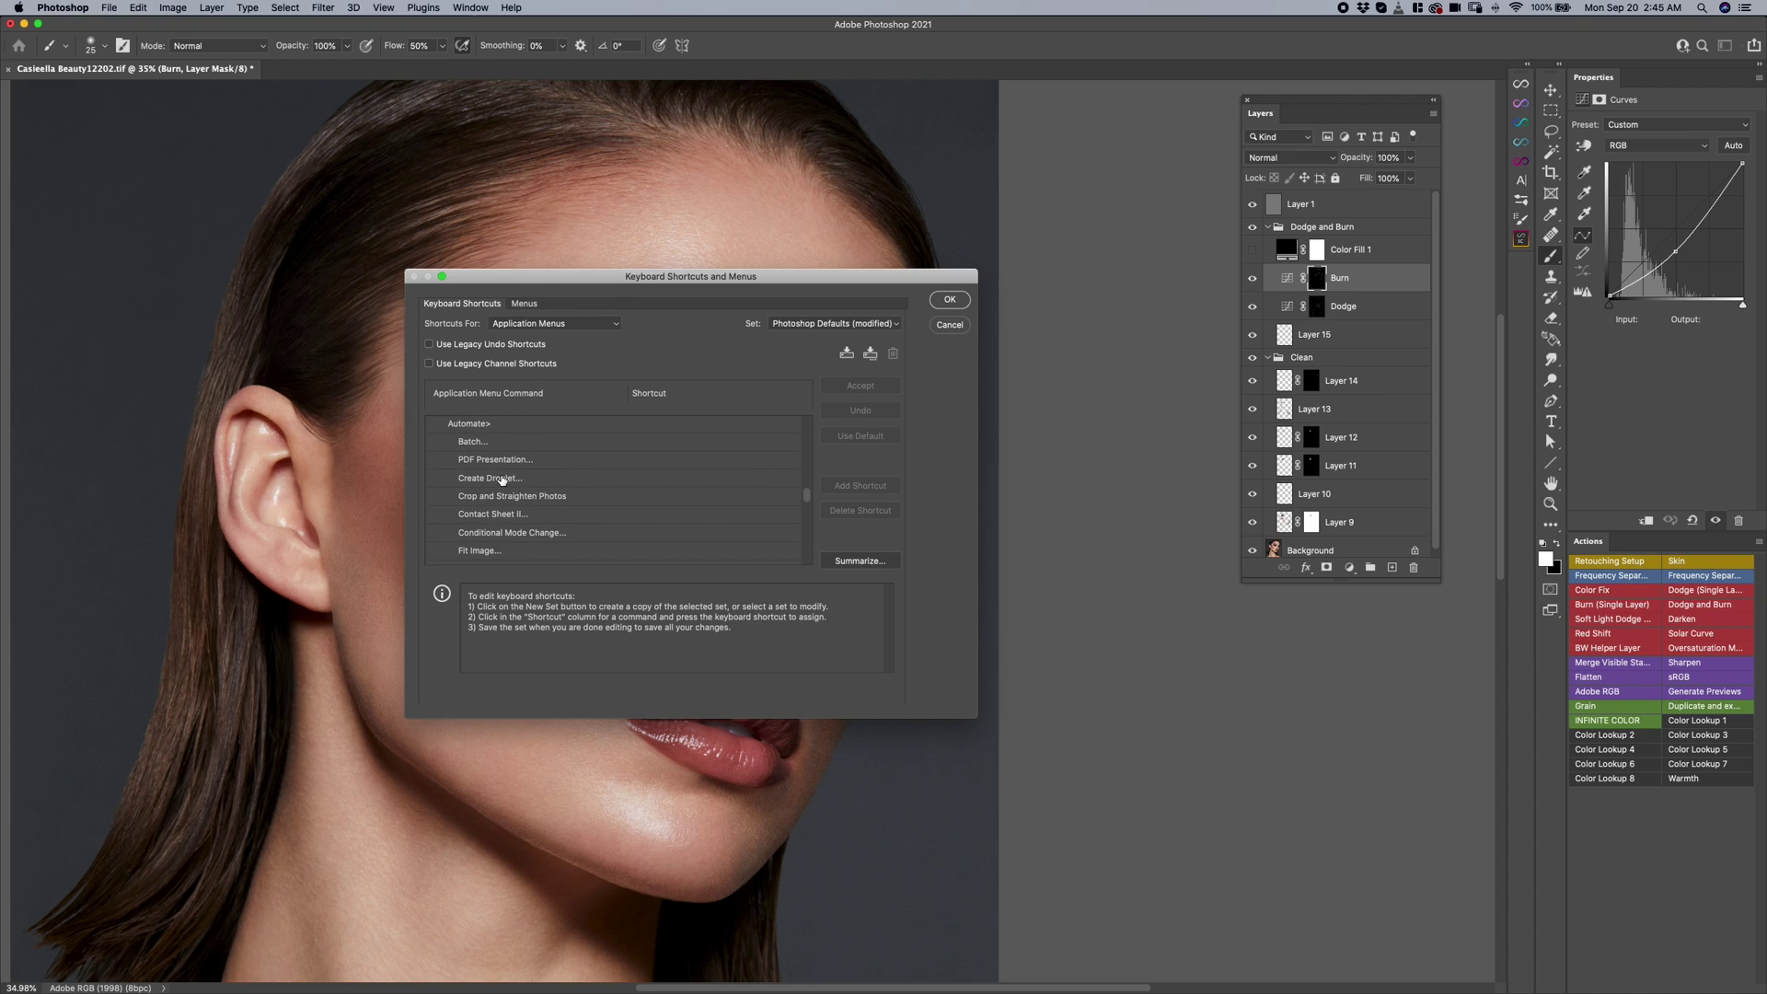
scroll(502, 479, "down", 4)
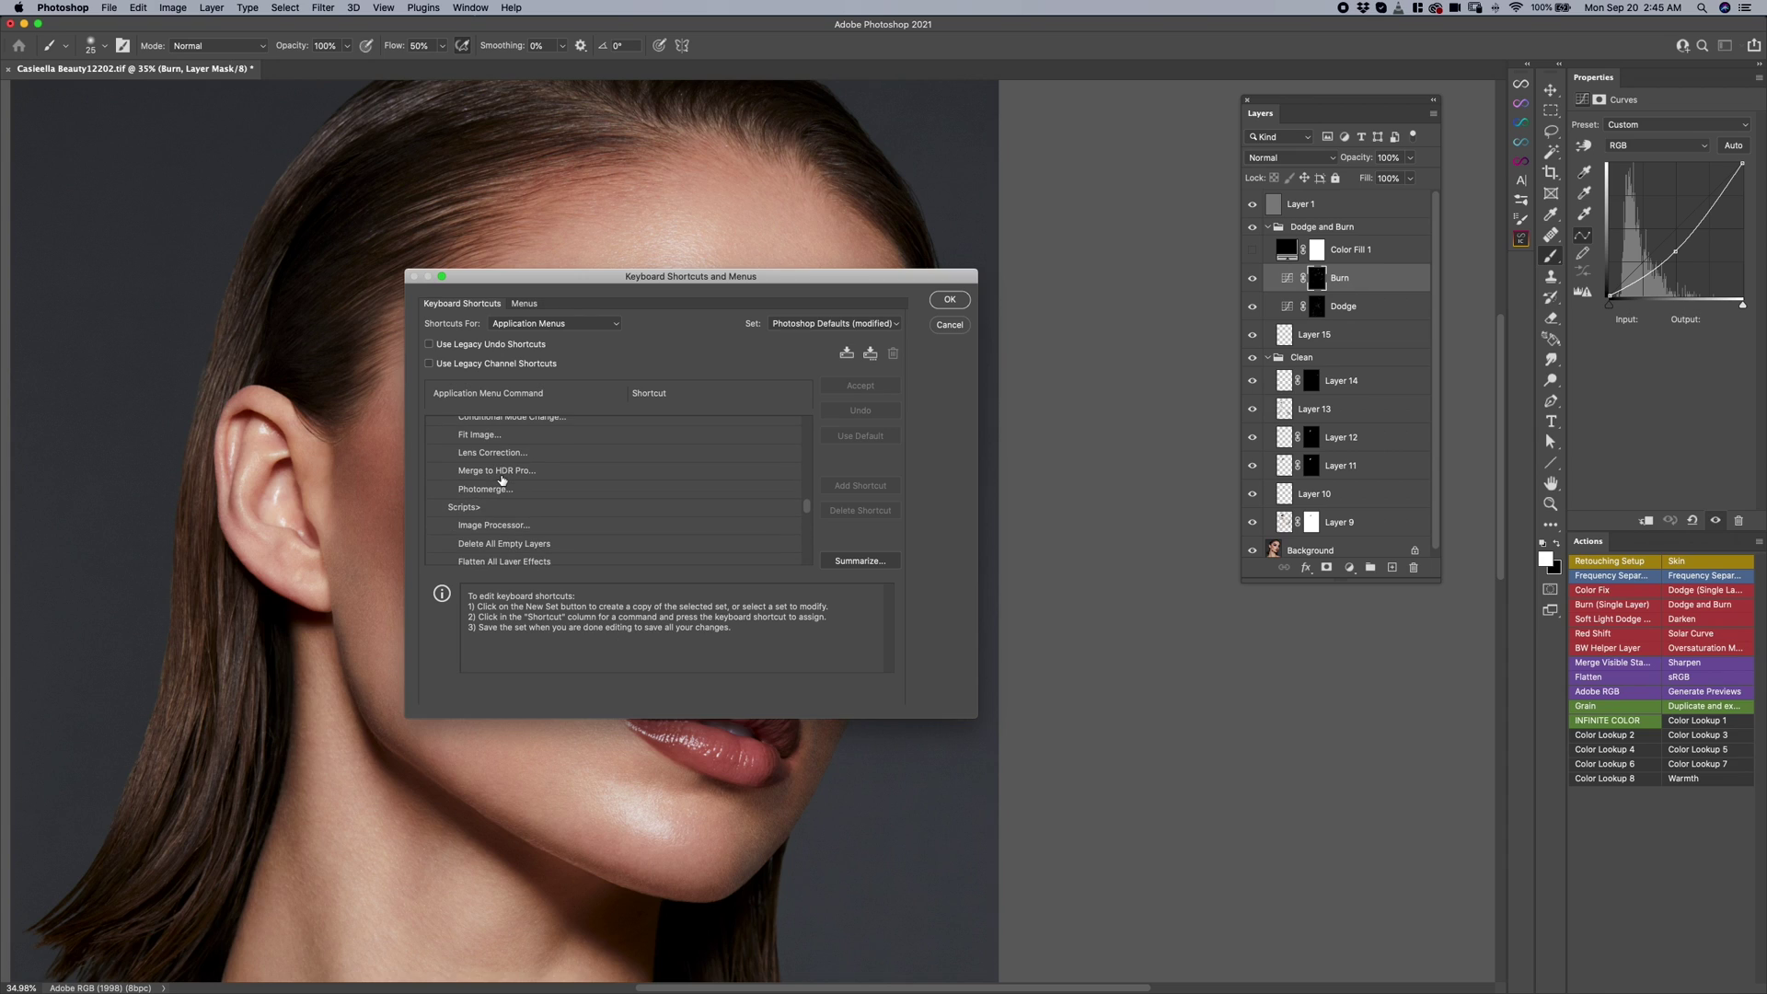
left_click(465, 492)
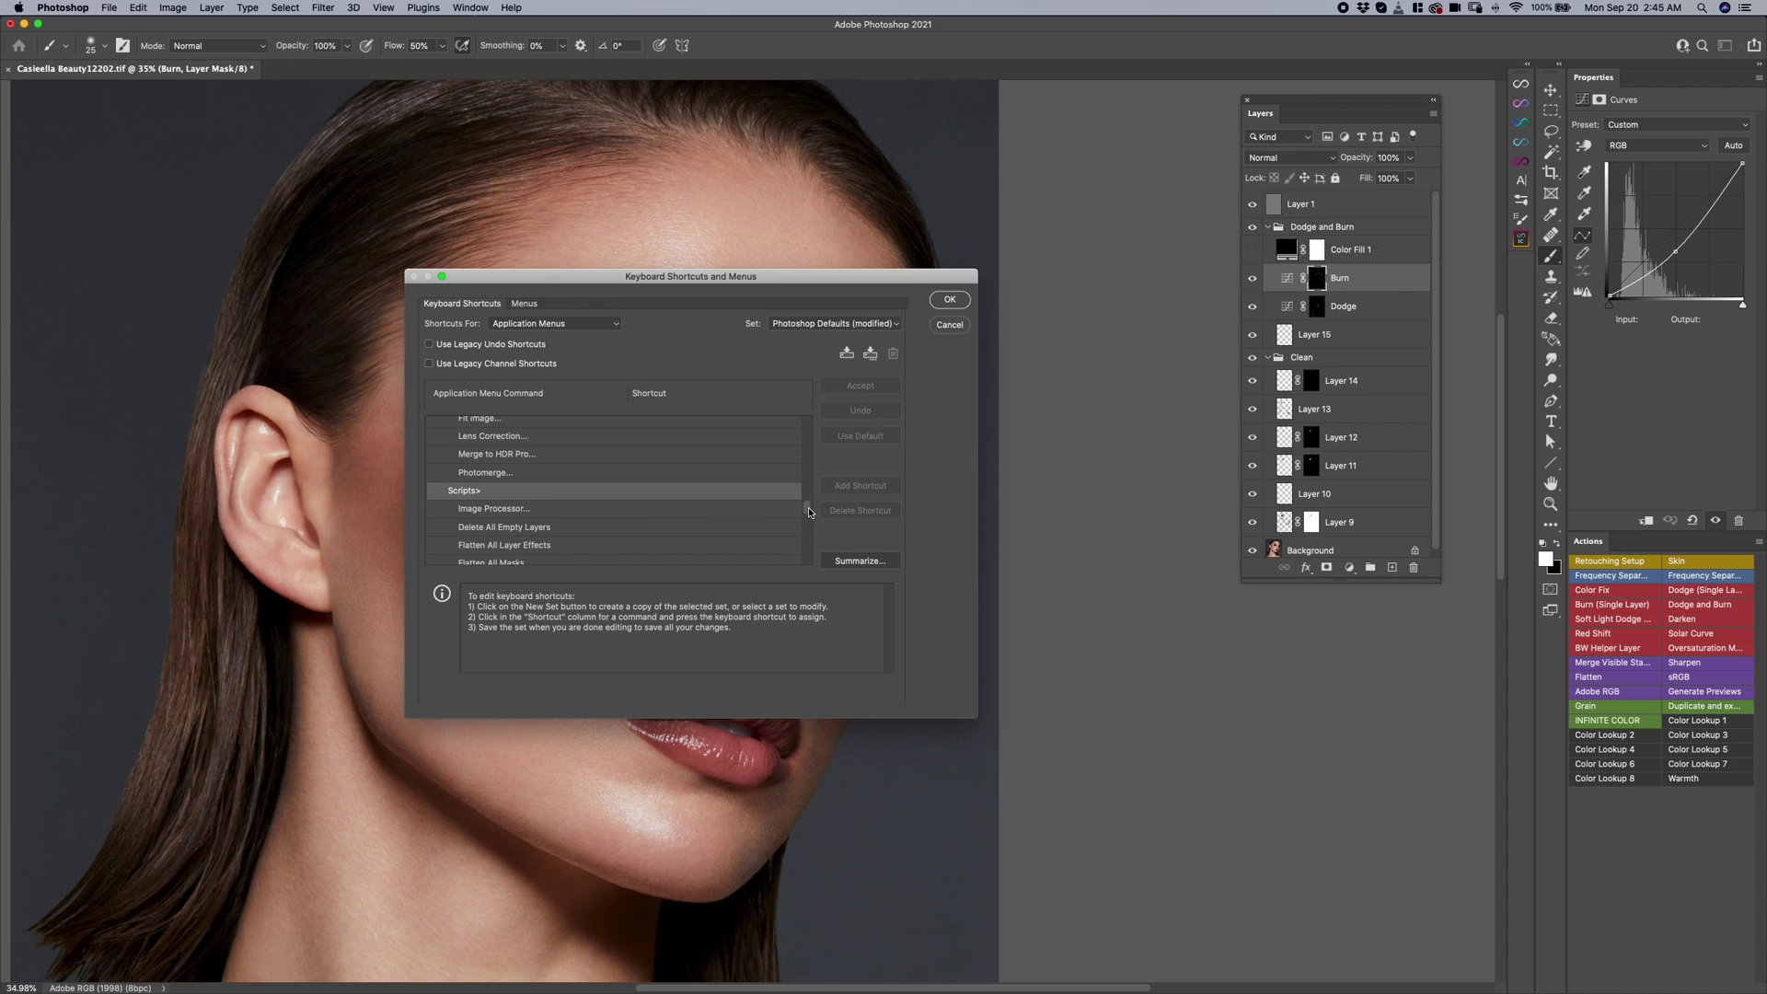
scroll(539, 511, "down", 1)
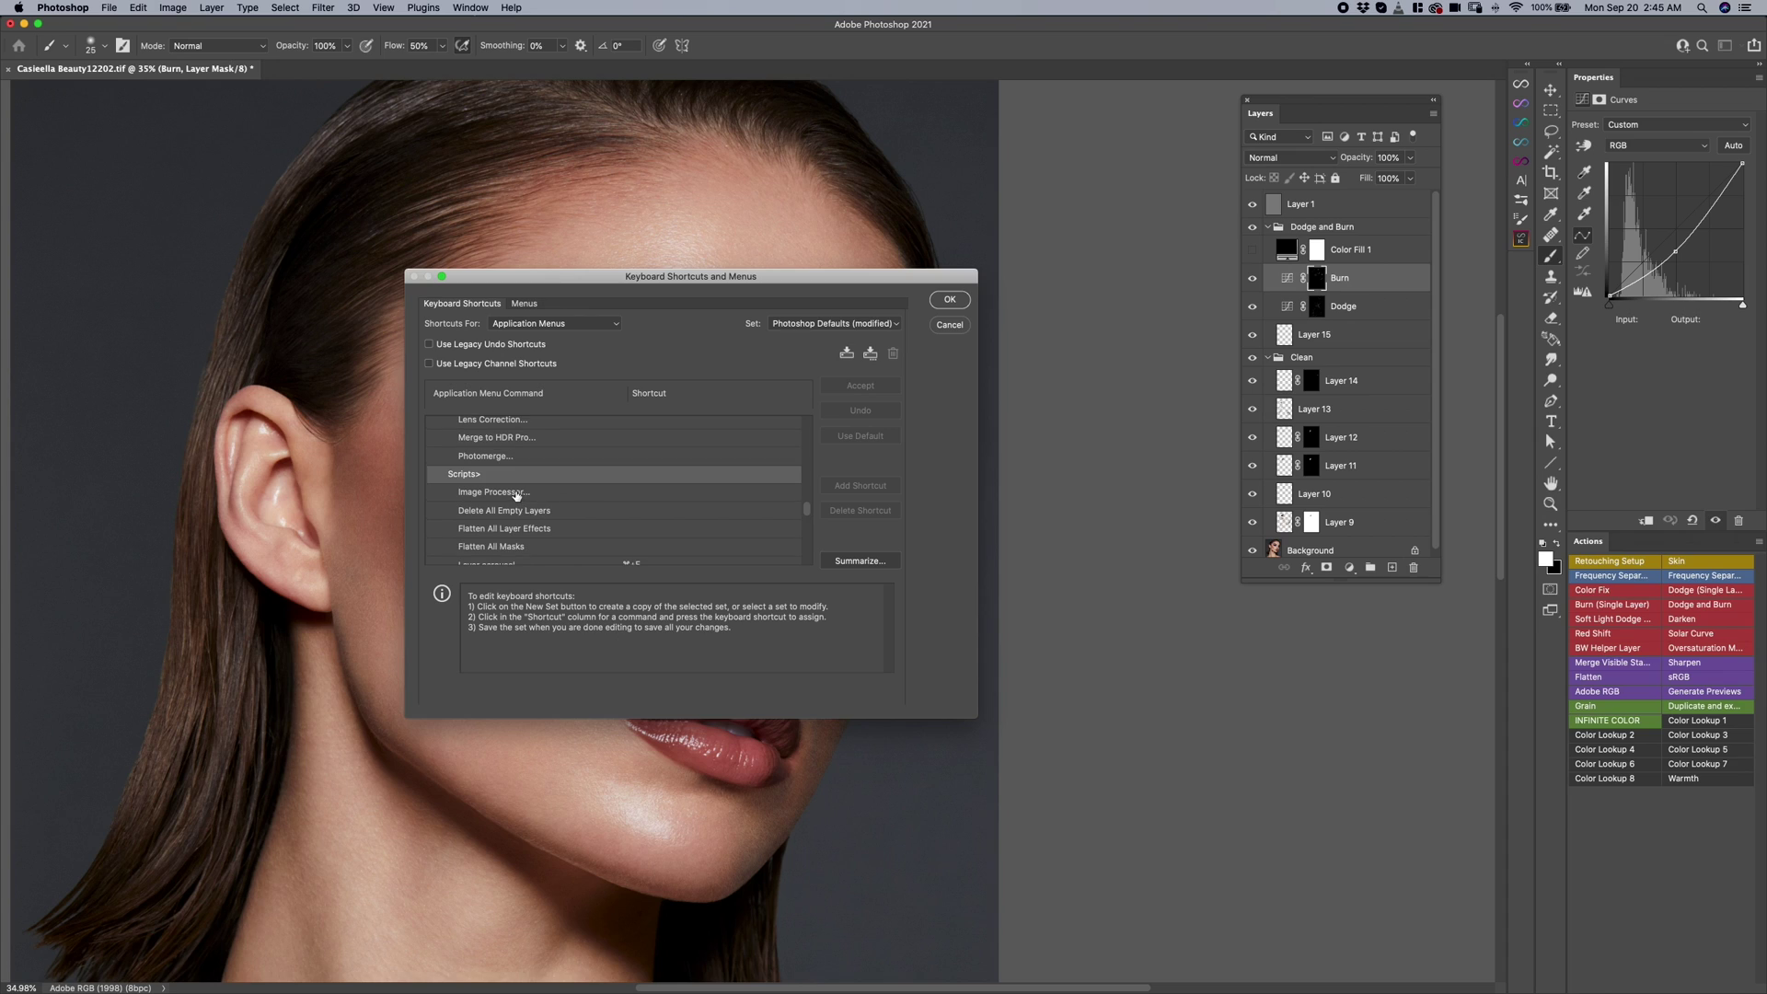
scroll(517, 495, "down", 3)
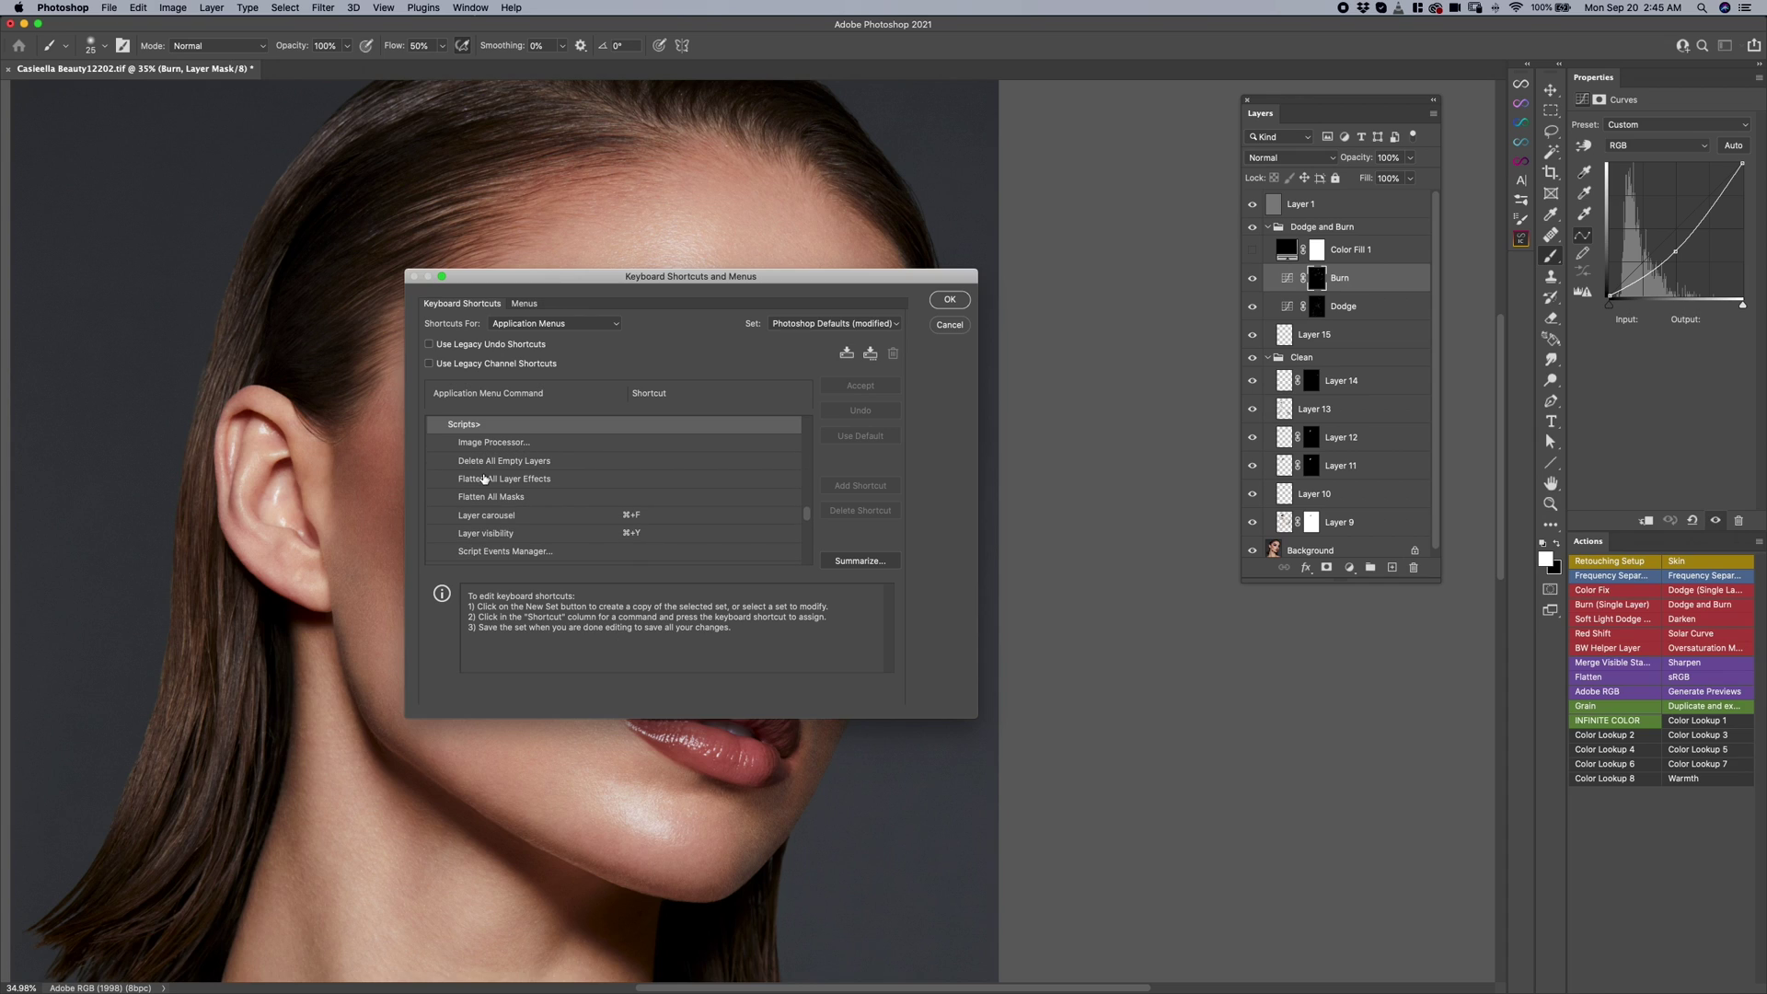
Try Command+G as the Layer carousel script's shortcut, and clear the entry.
left_click(492, 516)
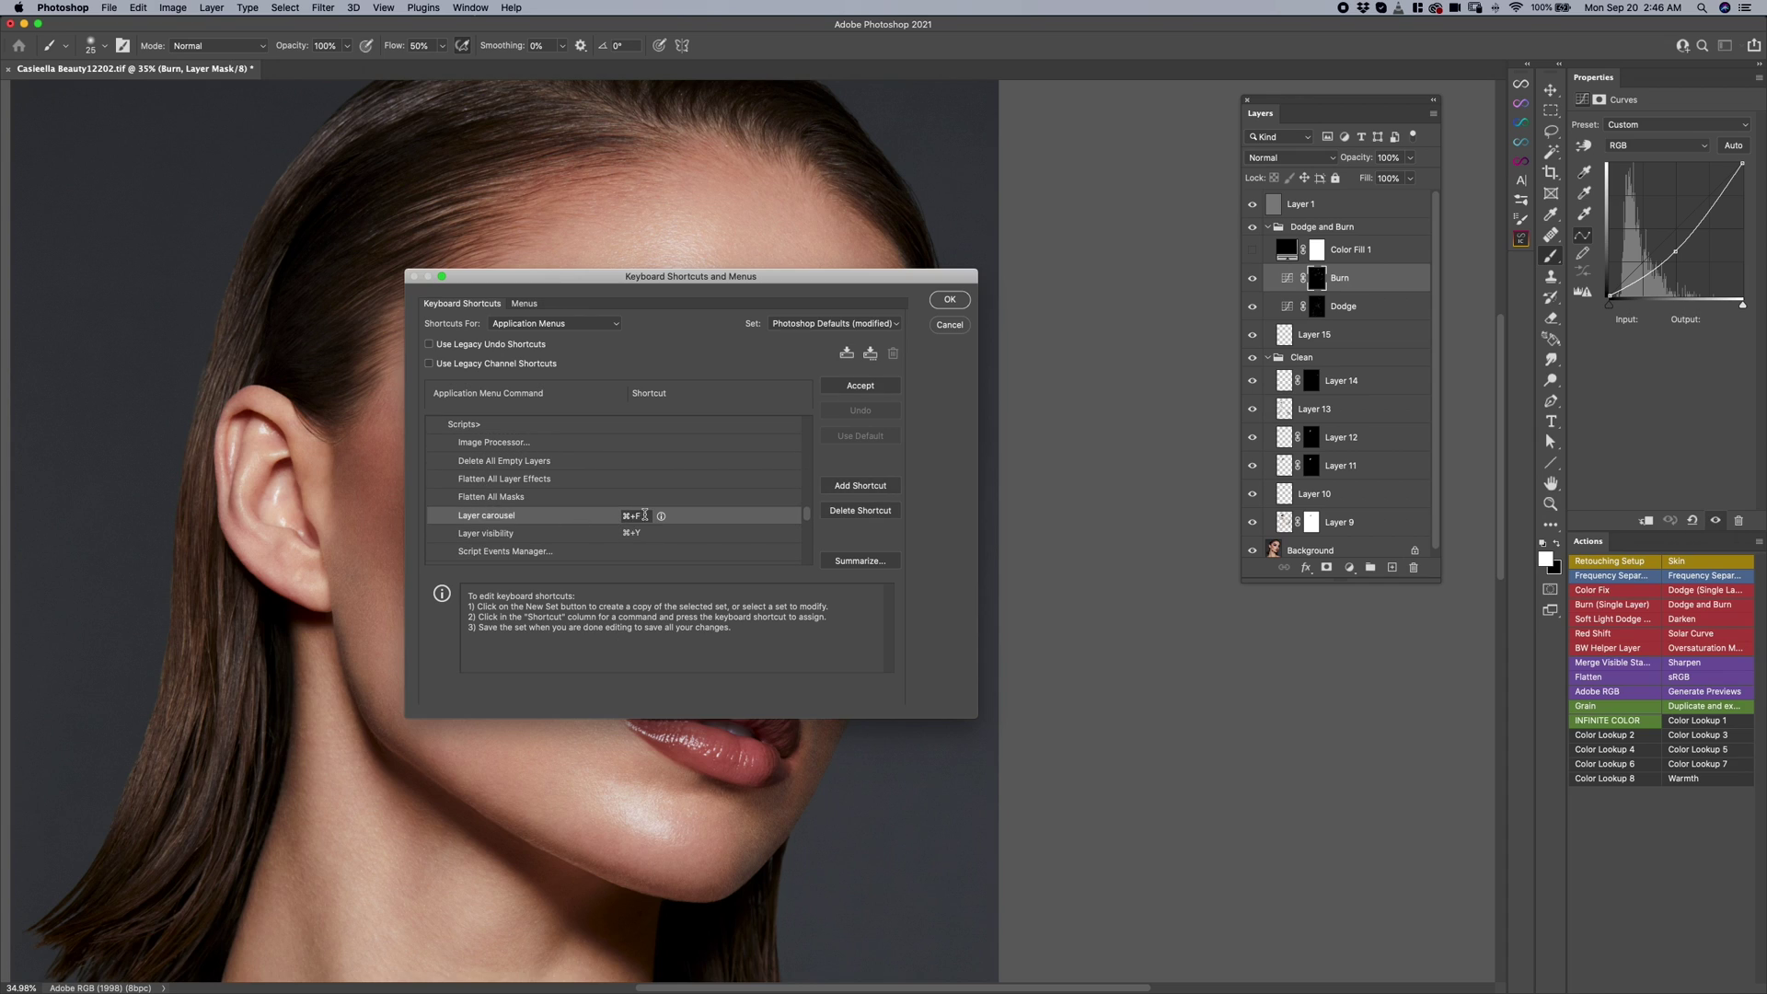
left_click_drag(643, 516, 619, 517)
left_click(642, 513)
left_click_drag(641, 512, 620, 516)
key("super+g")
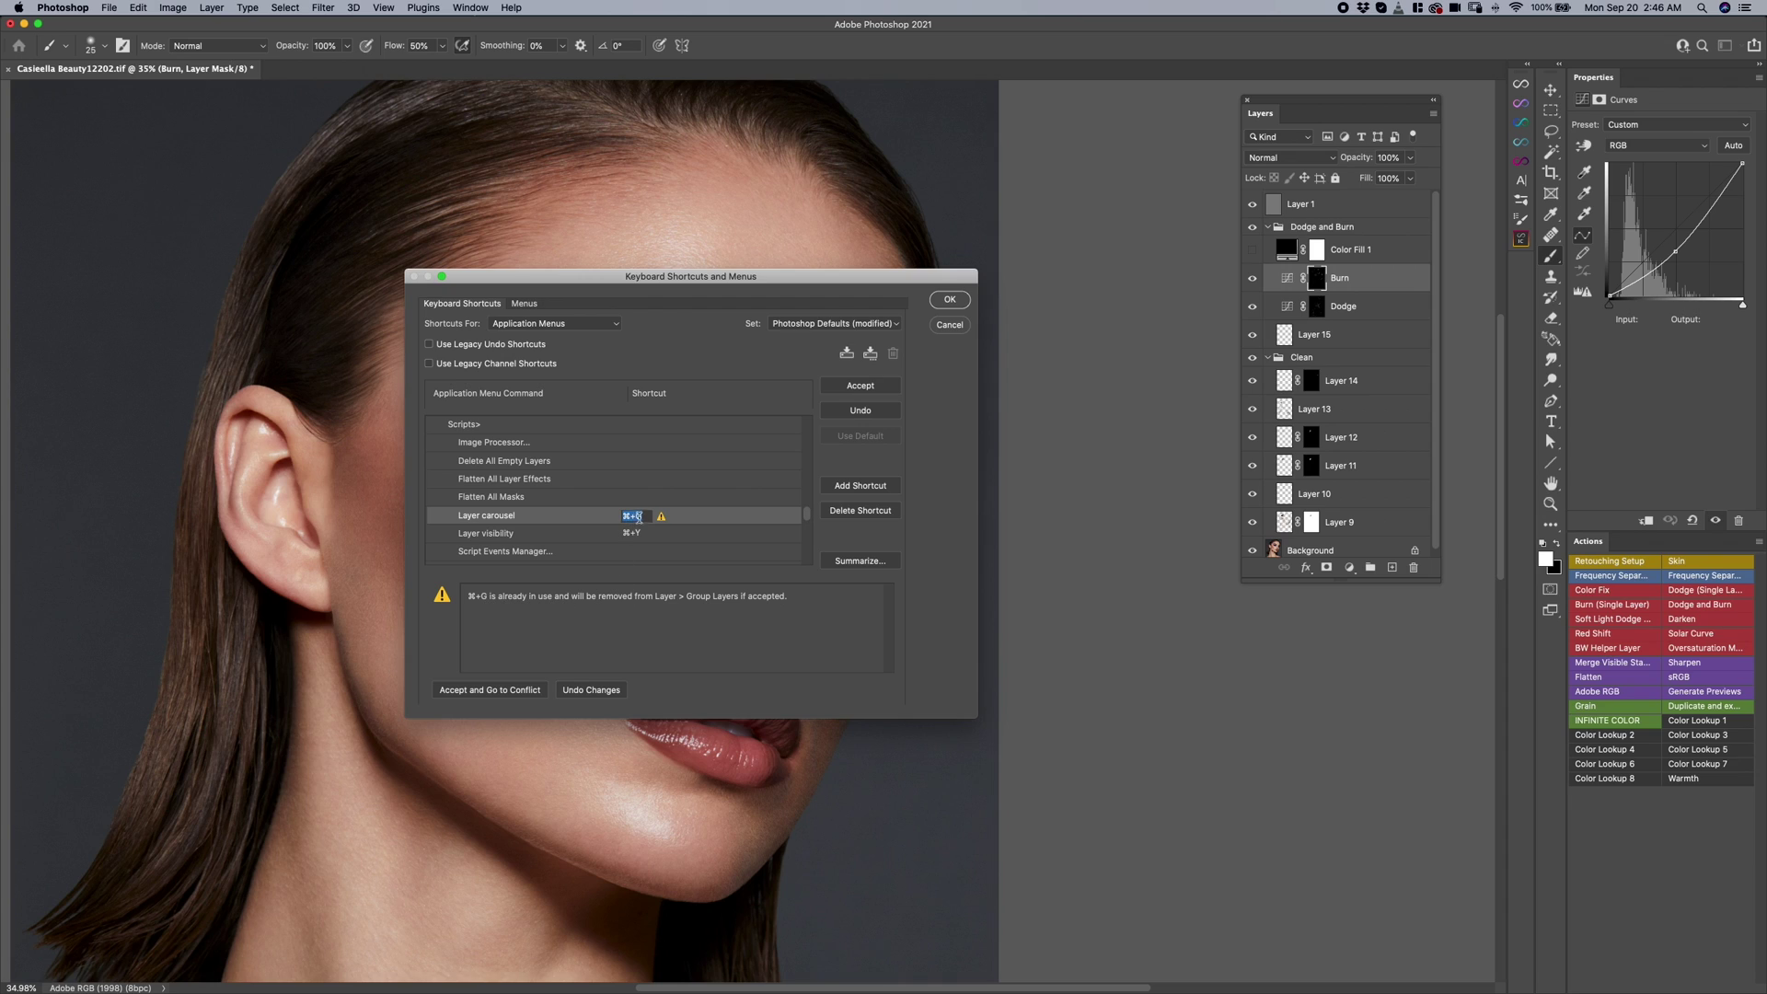
key("BackSpace")
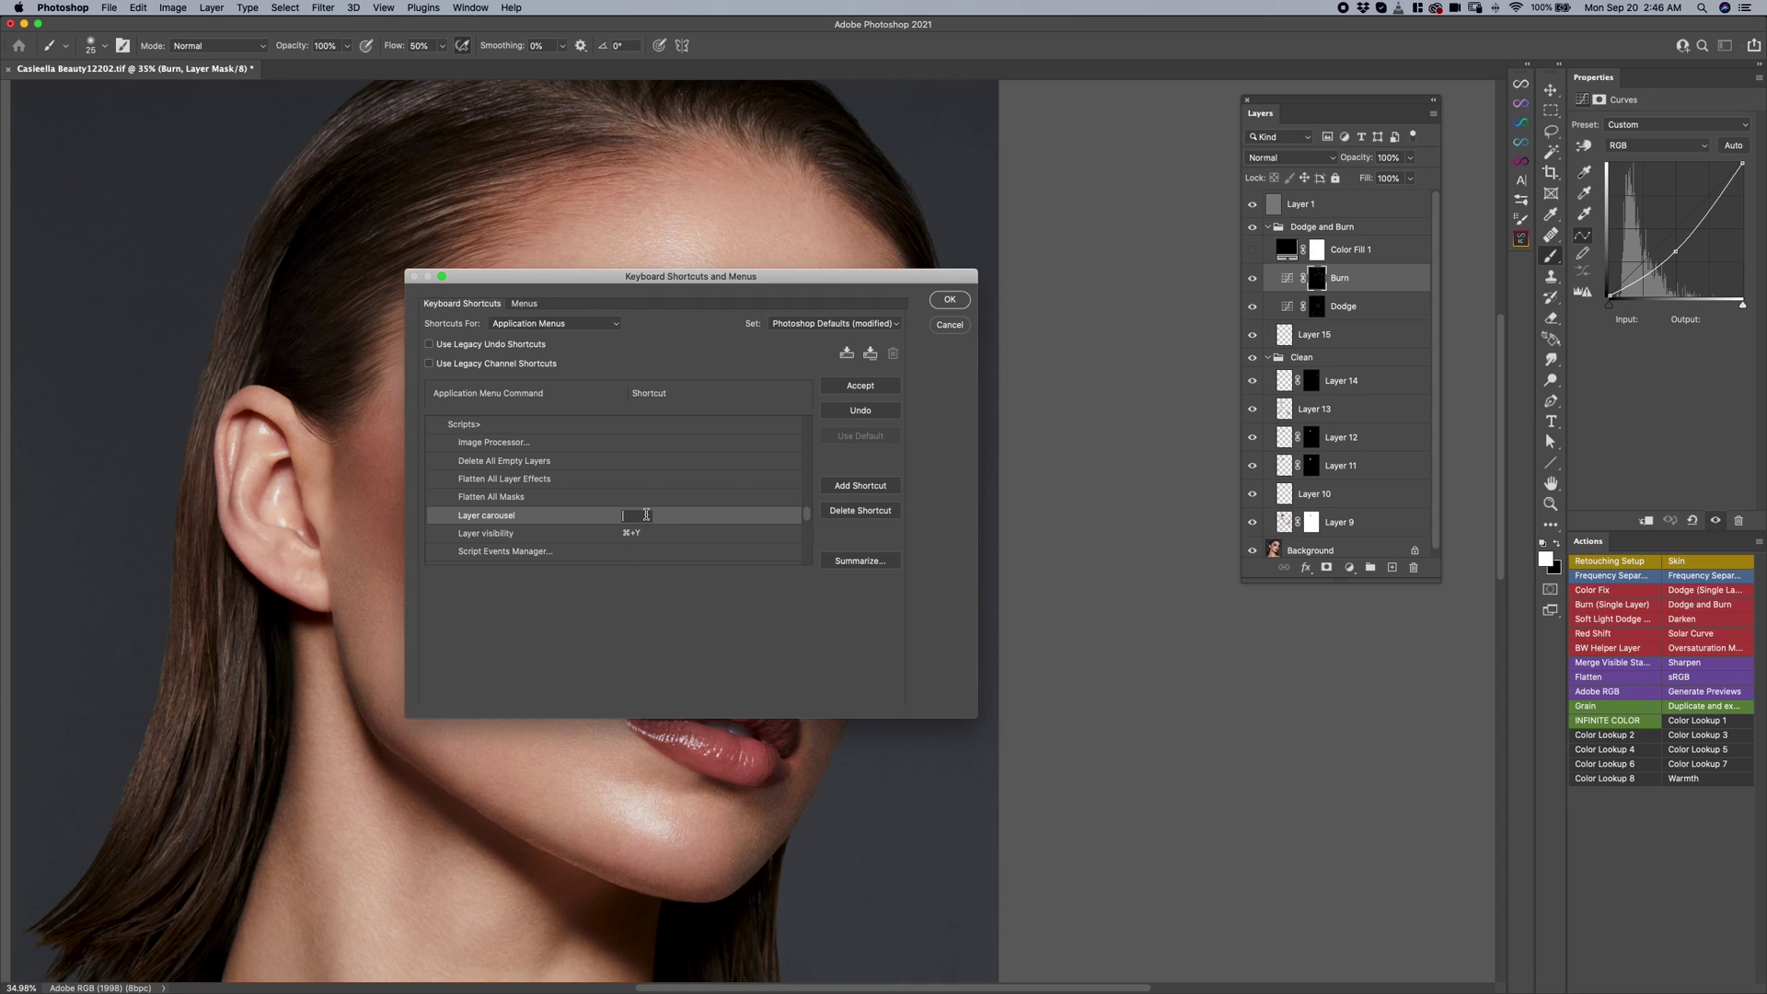
Assign Command+F to the Layer carousel script and accept the shortcut.
key("f")
key("super+f")
left_click(853, 383)
Open the Layer visibility script's shortcut for editing and accept Command+Y for it.
left_click(635, 532)
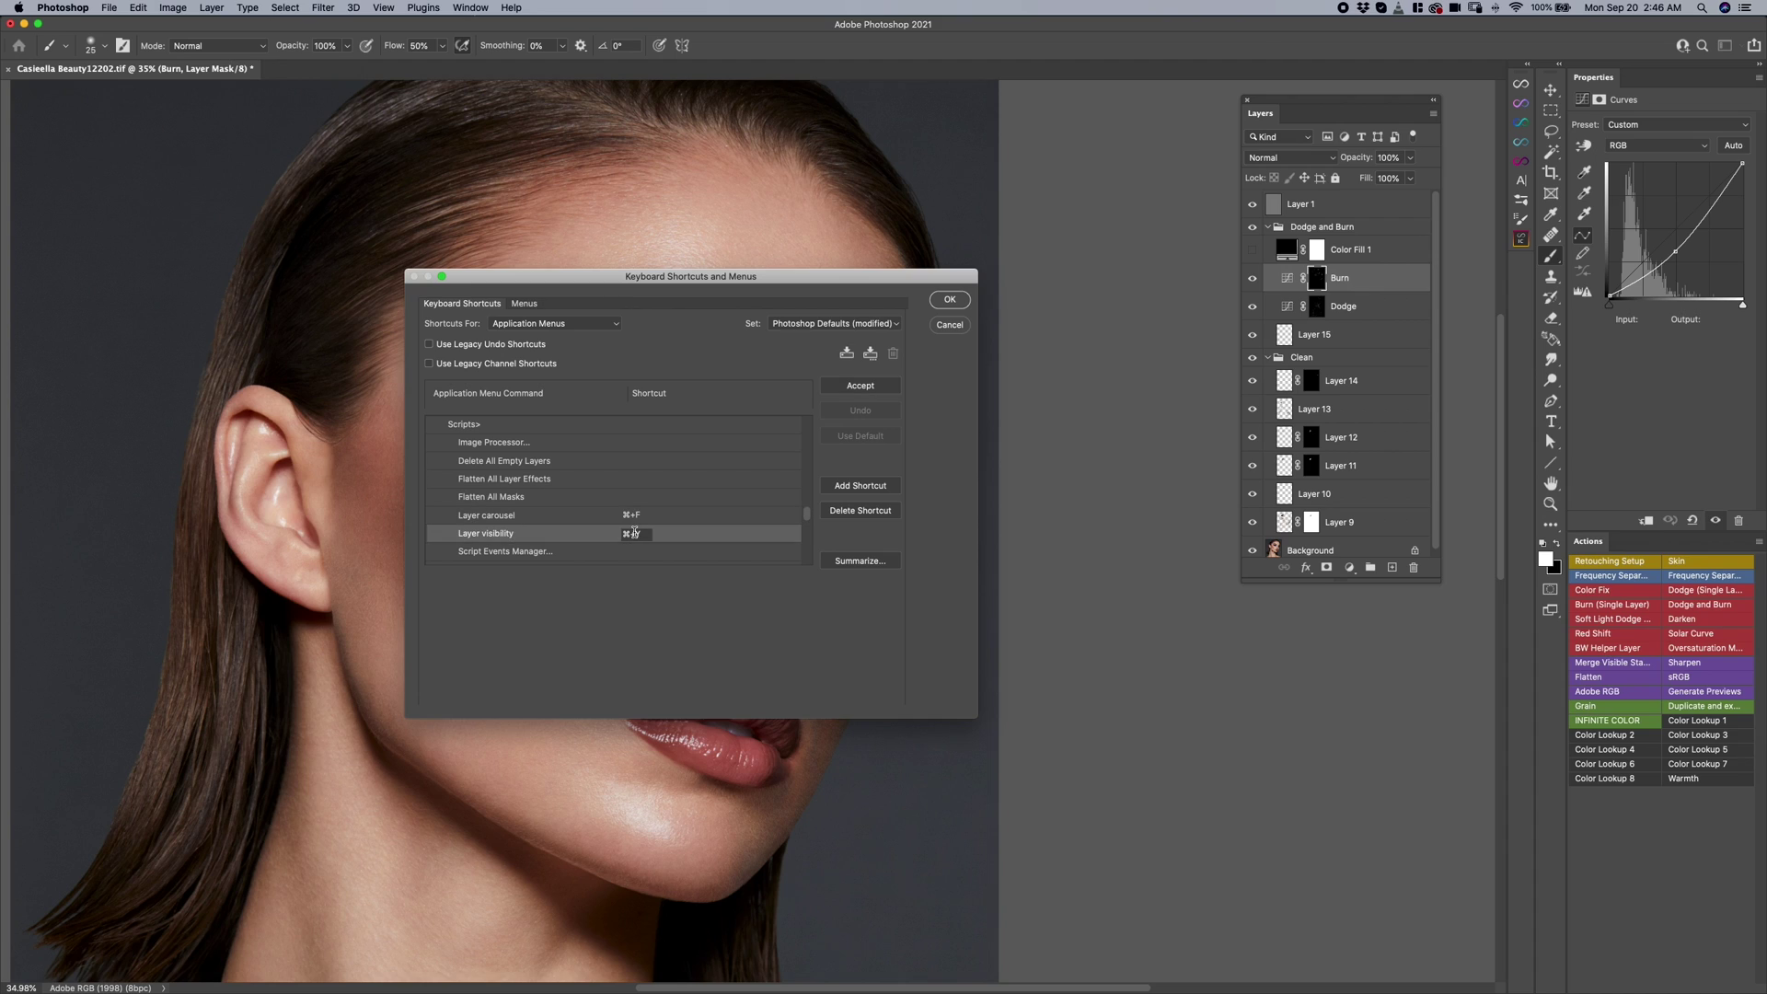
double_click(631, 534)
left_click(860, 385)
left_click(657, 461)
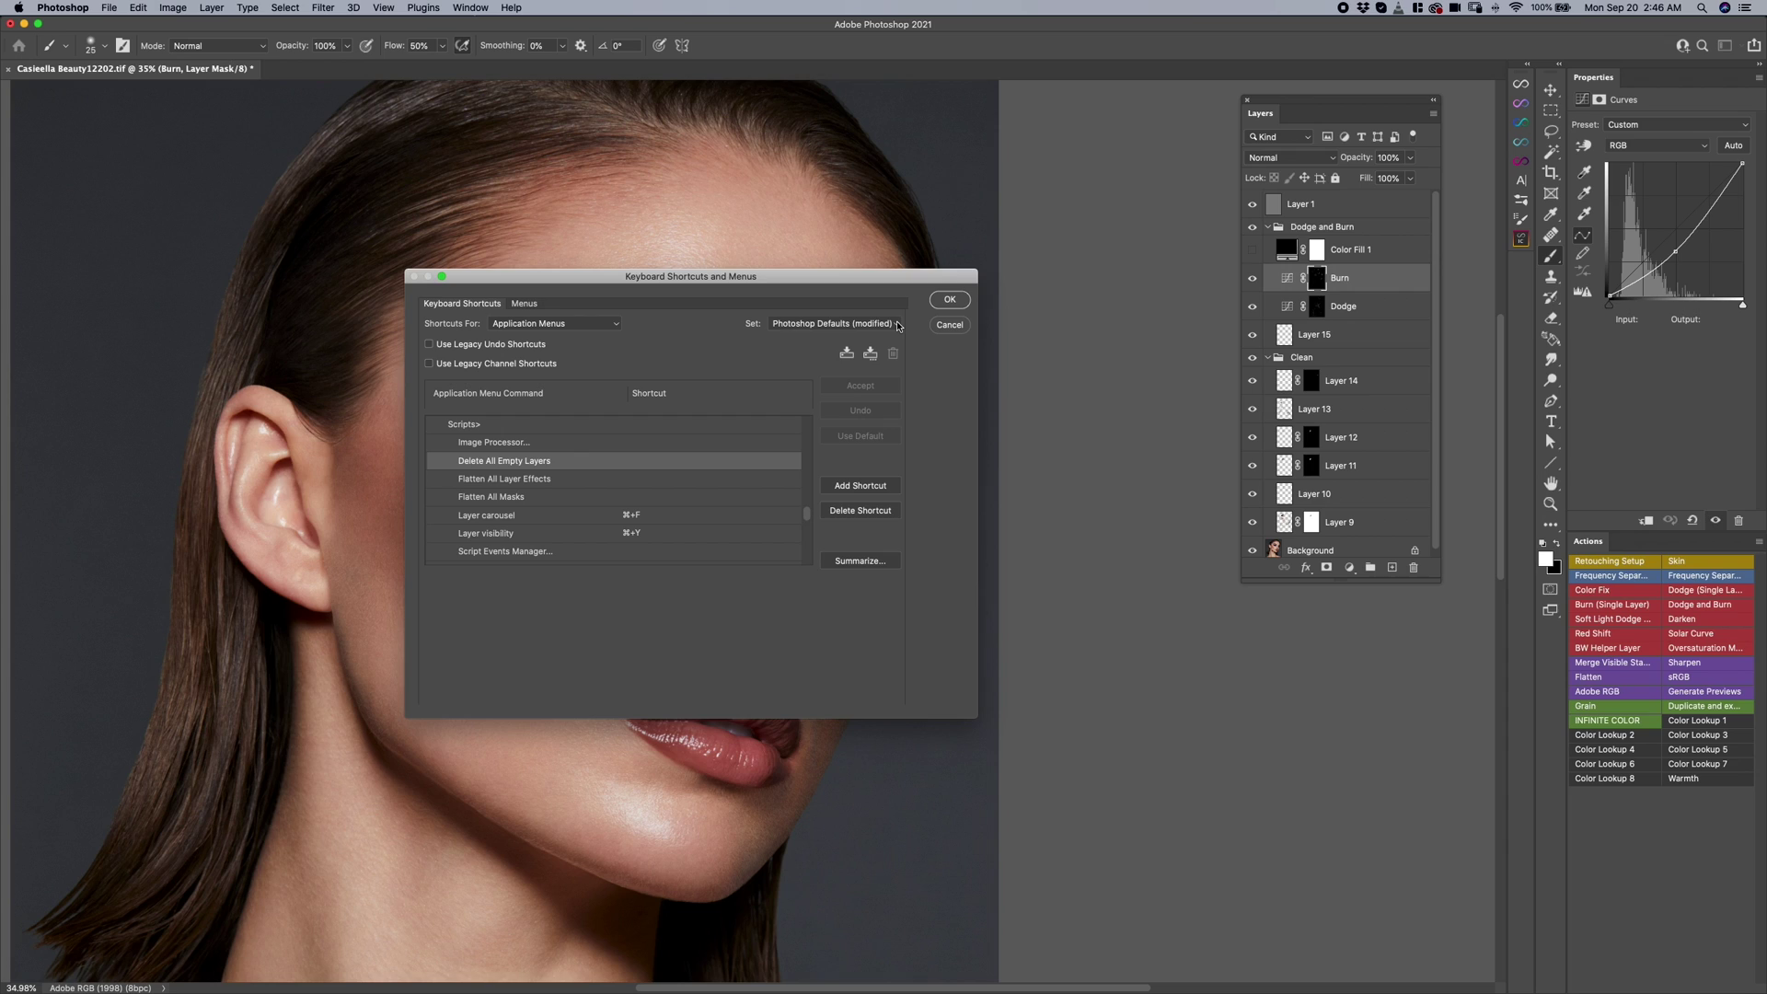
Check the available shortcut sets, keep Photoshop Defaults (modified), and confirm the keyboard shortcut settings.
left_click(890, 324)
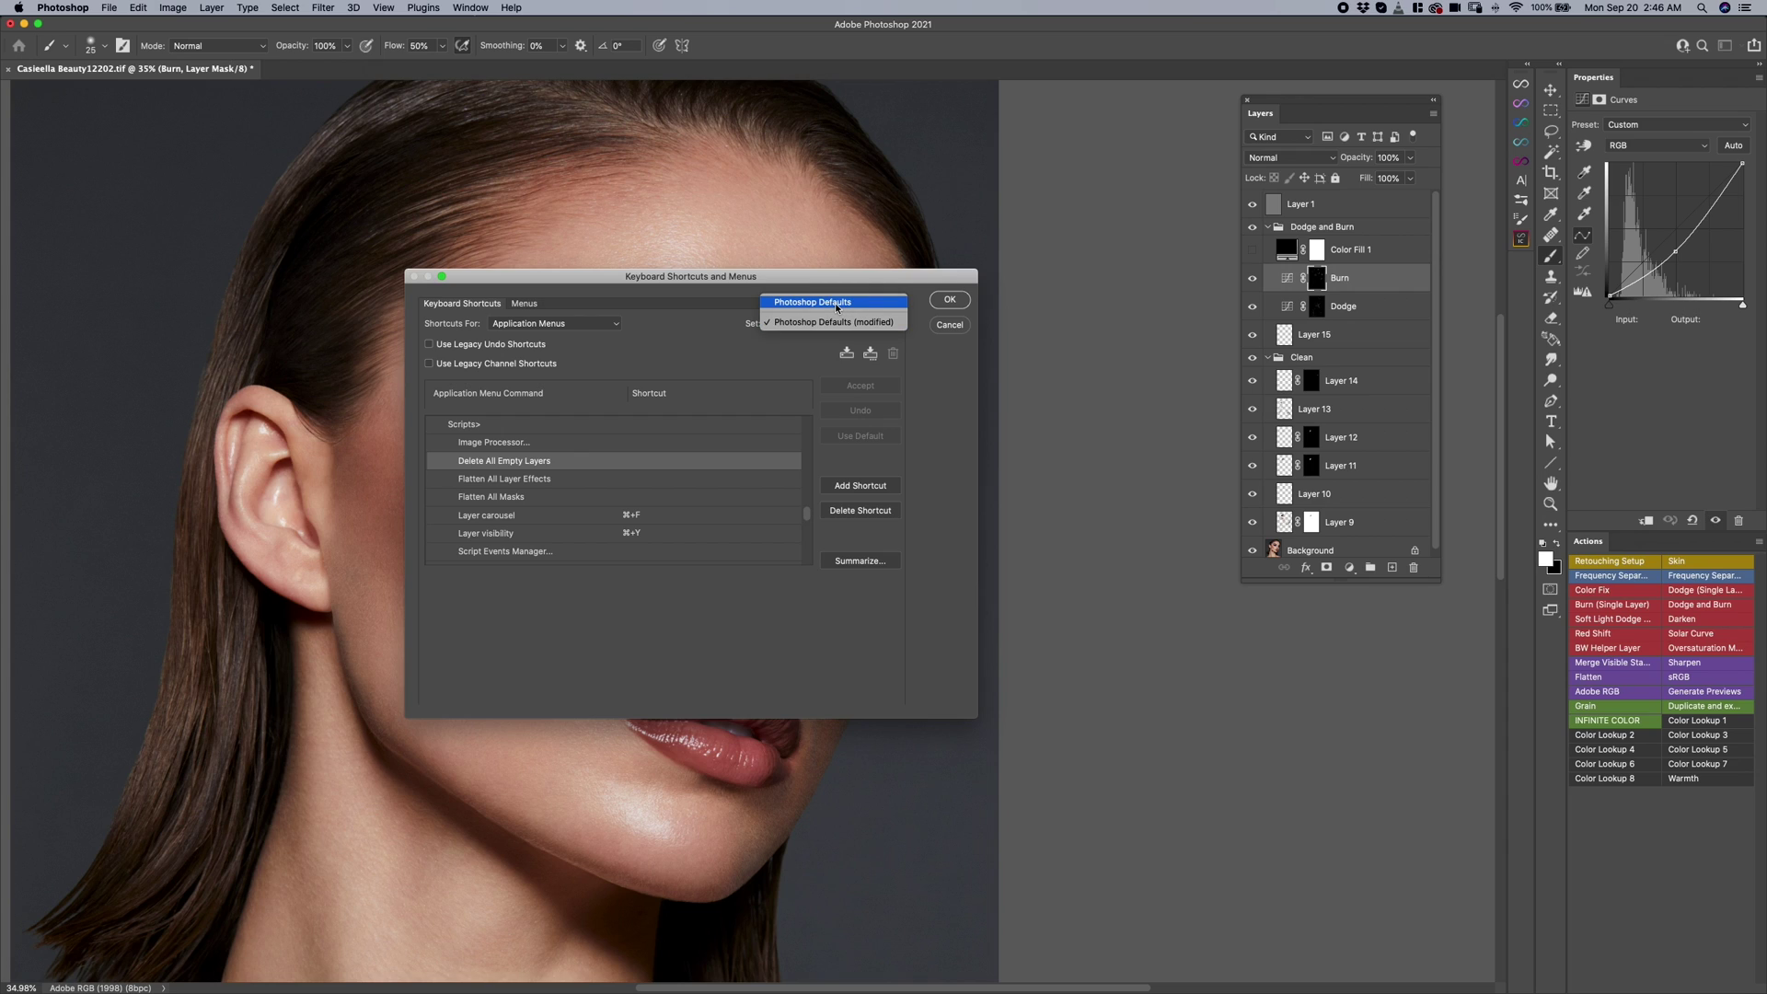
left_click(955, 534)
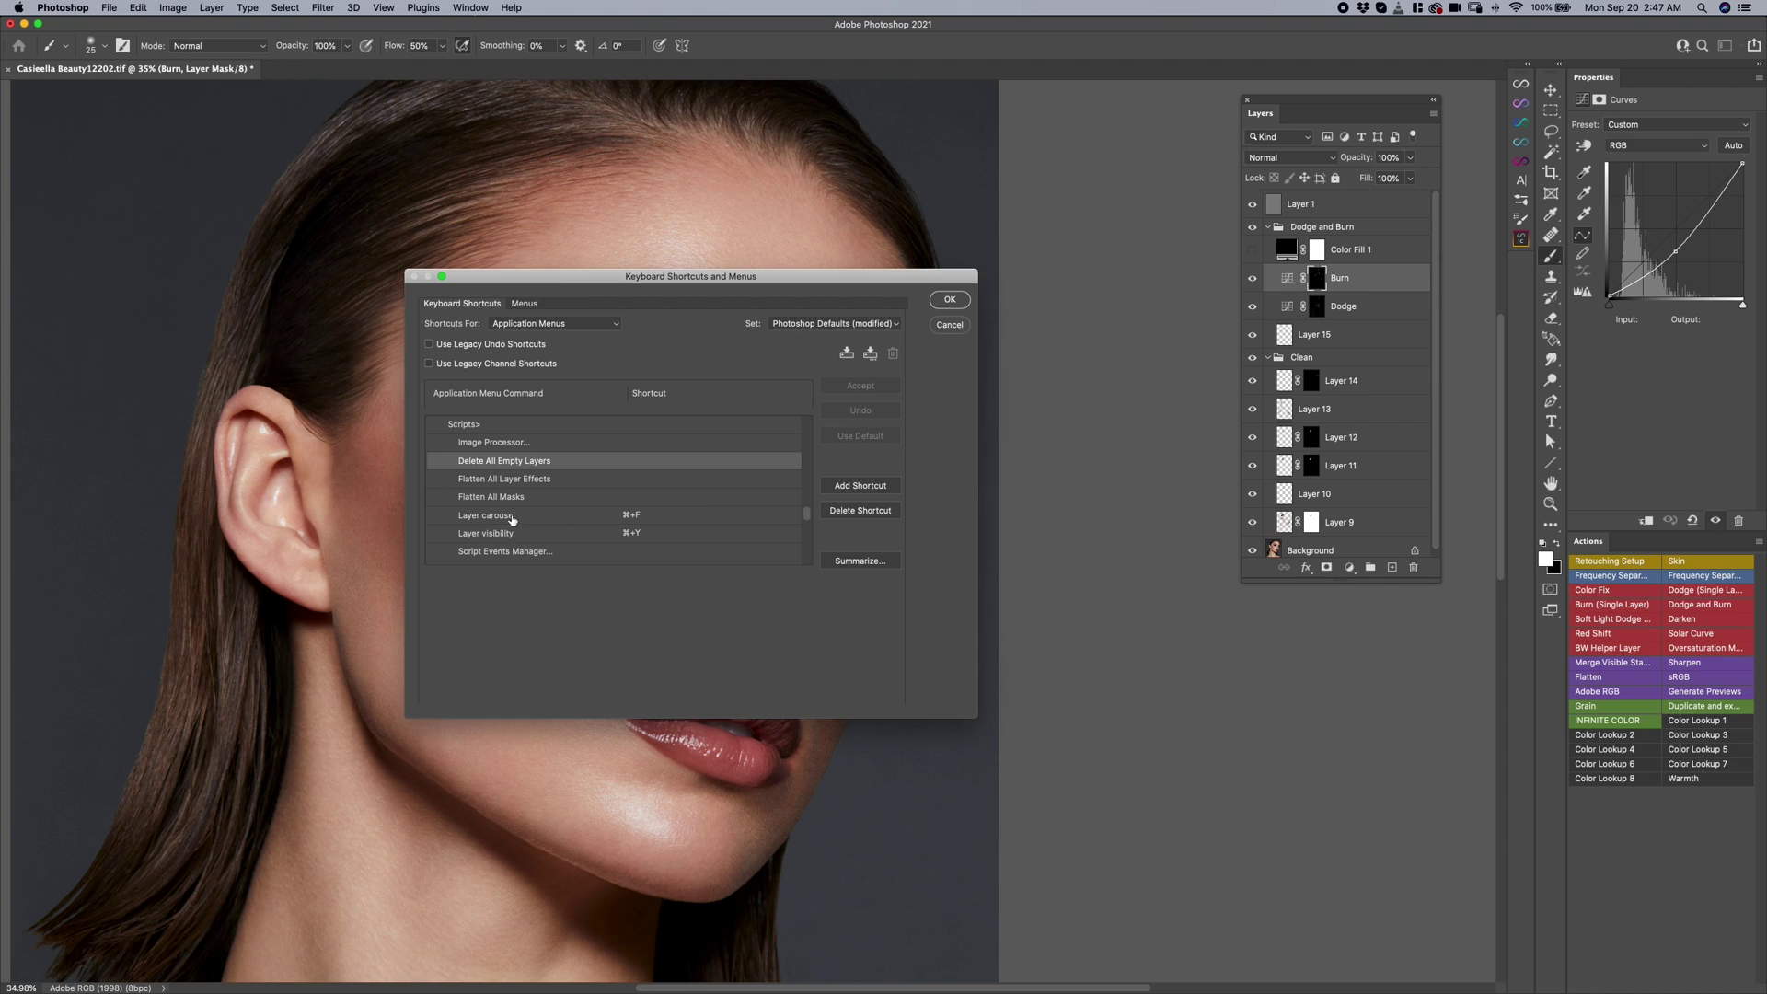
left_click(945, 301)
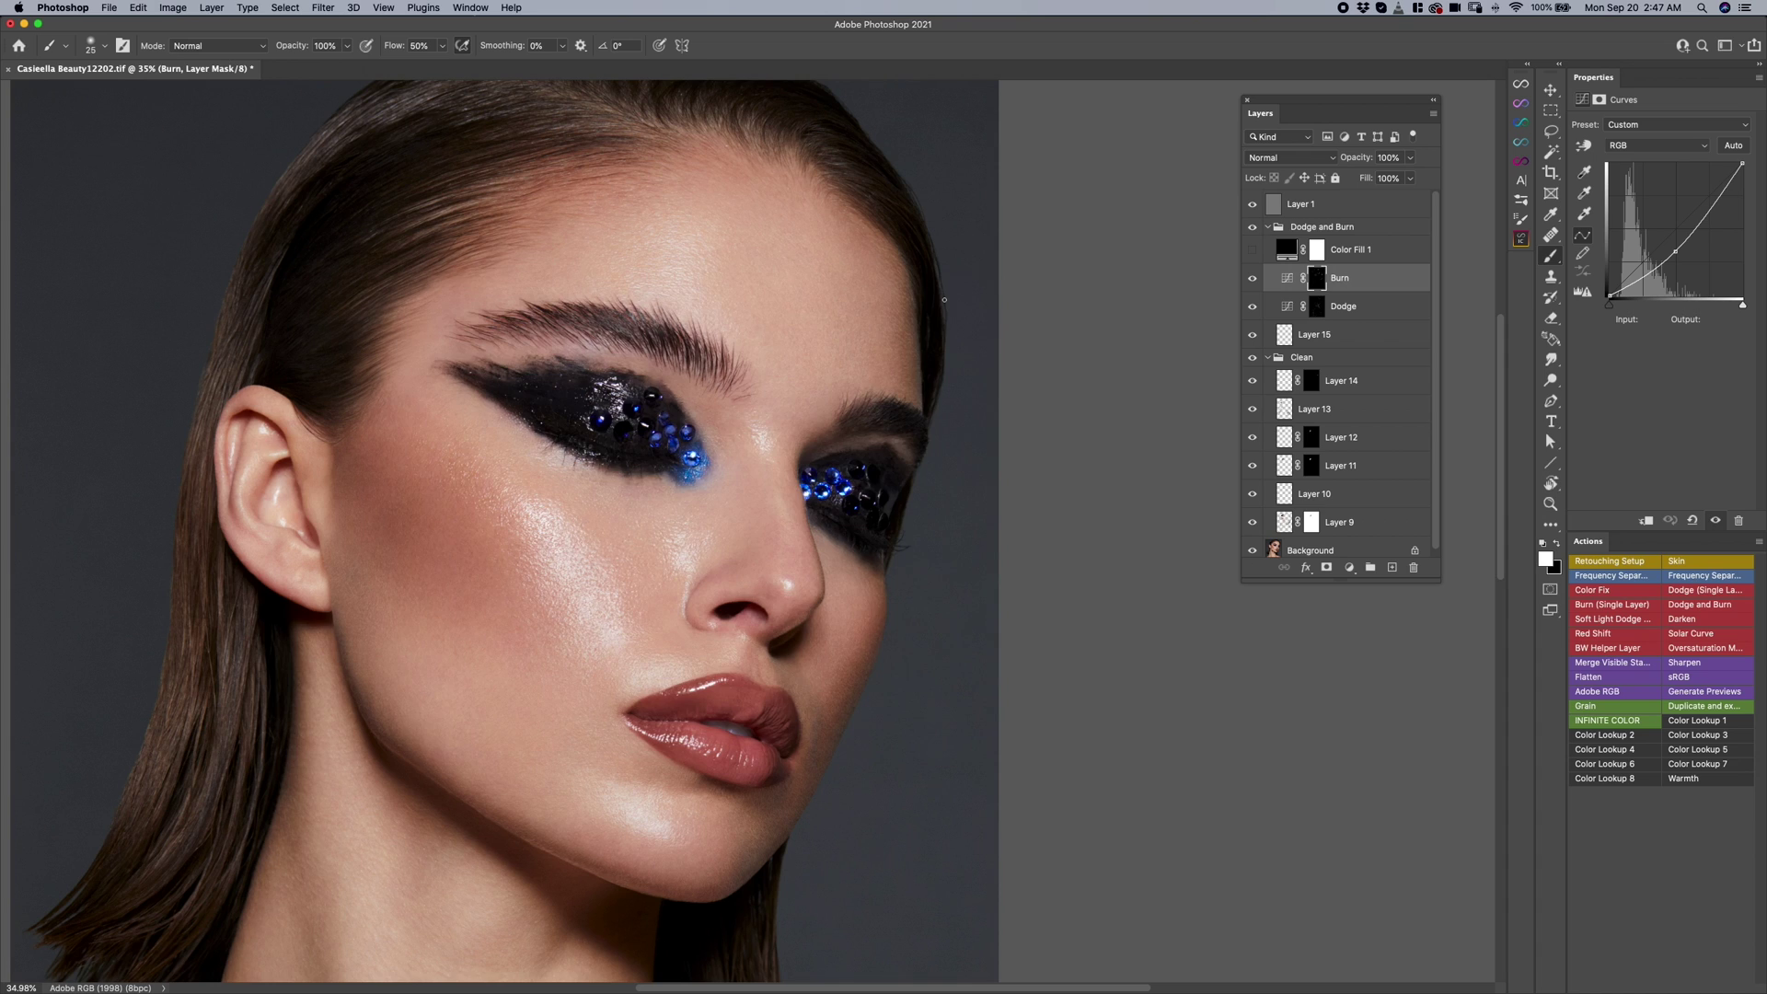
Select only the Dodge layer and switch between Dodge and Burn with the Layer carousel script, ending on Dodge.
left_click(1349, 311, "shift")
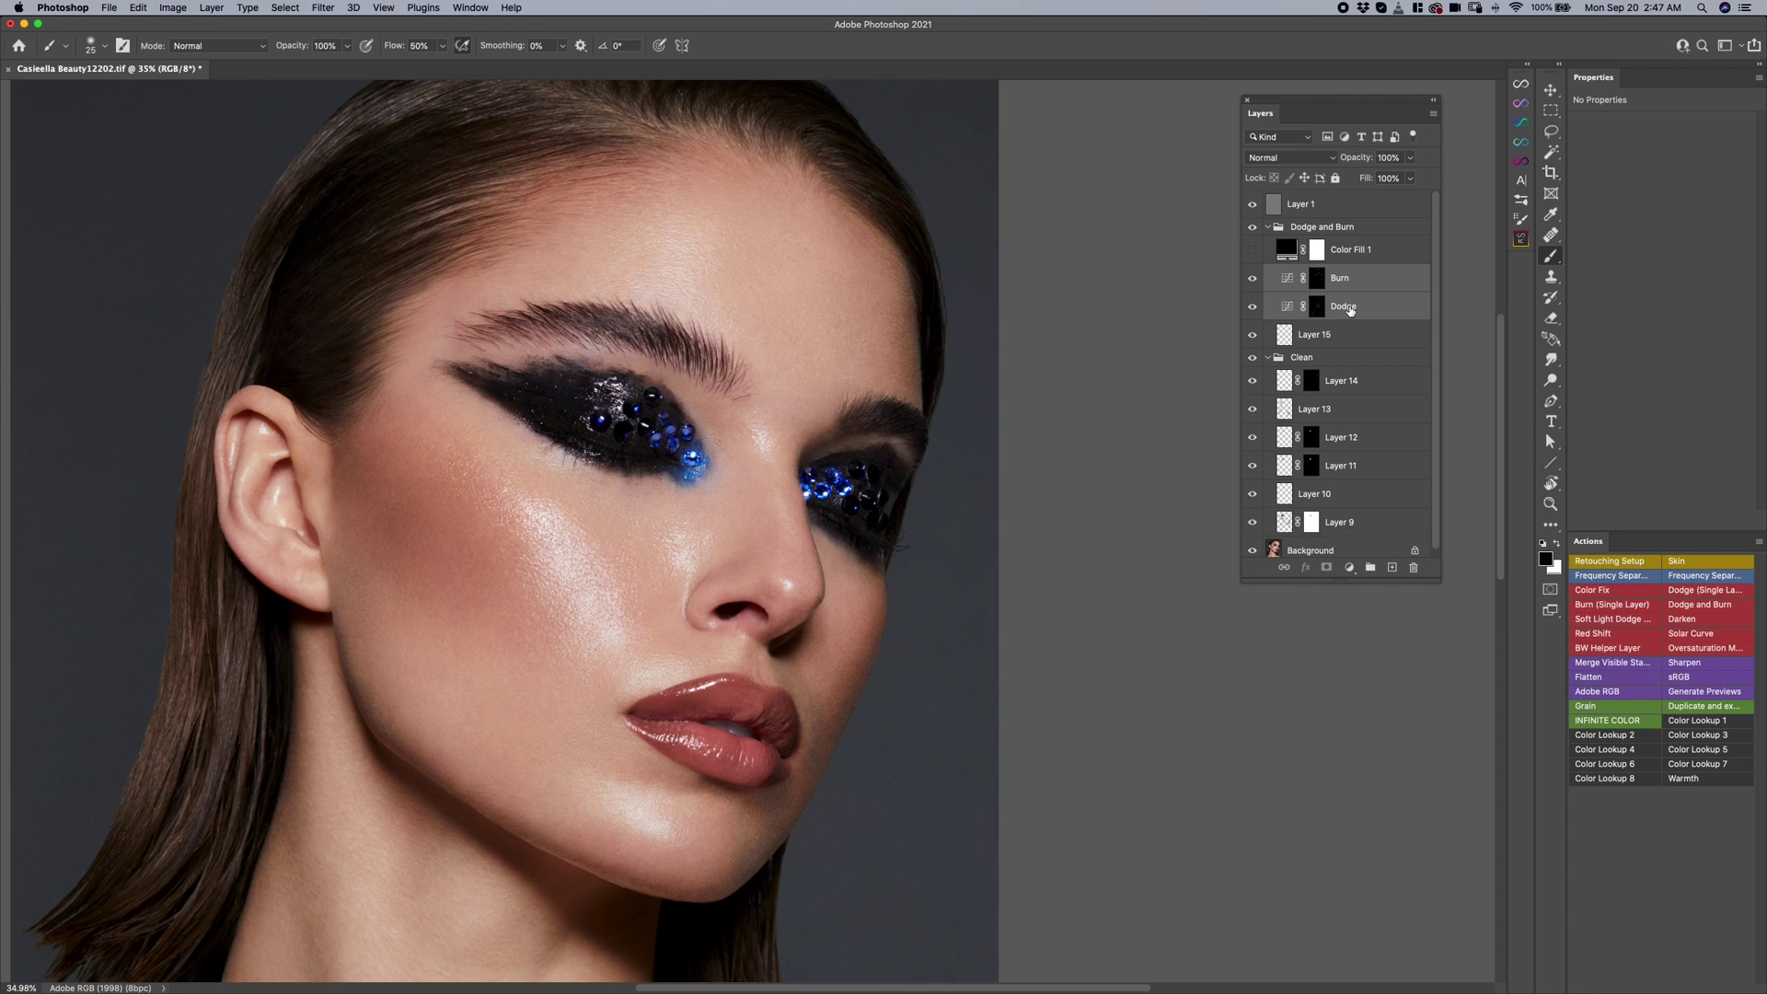
left_click(1349, 309)
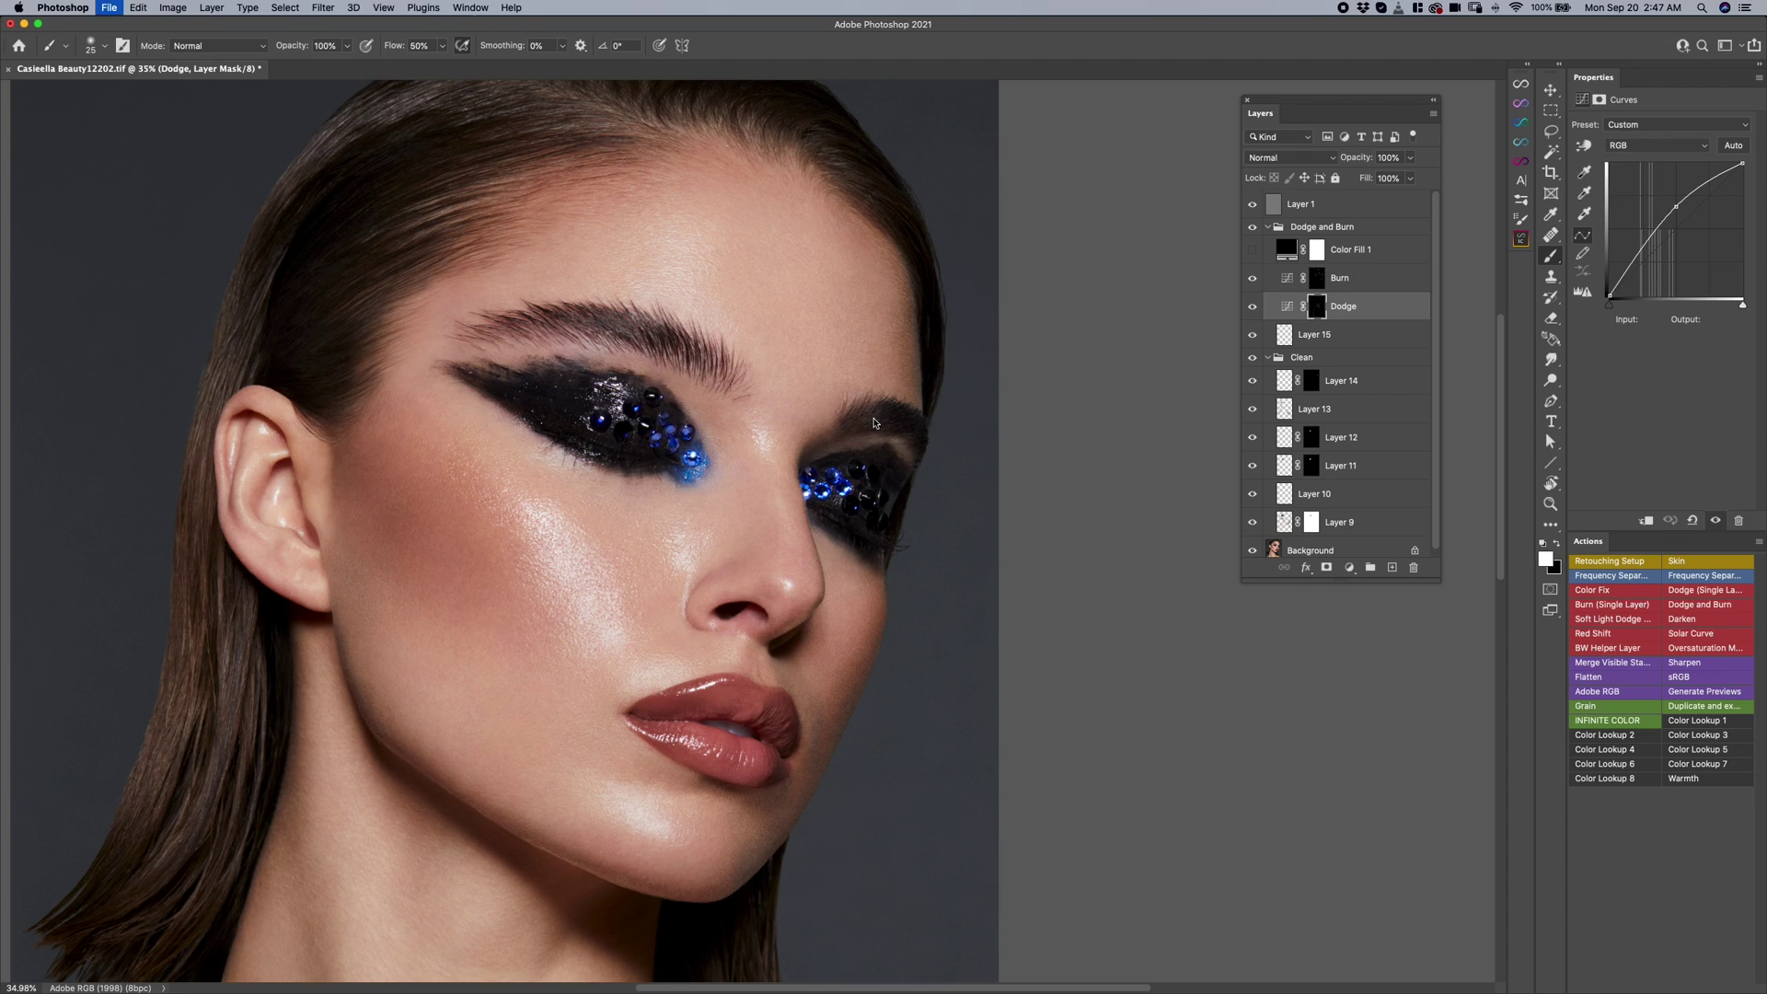
key("alt+bracketright")
key("alt+bracketleft")
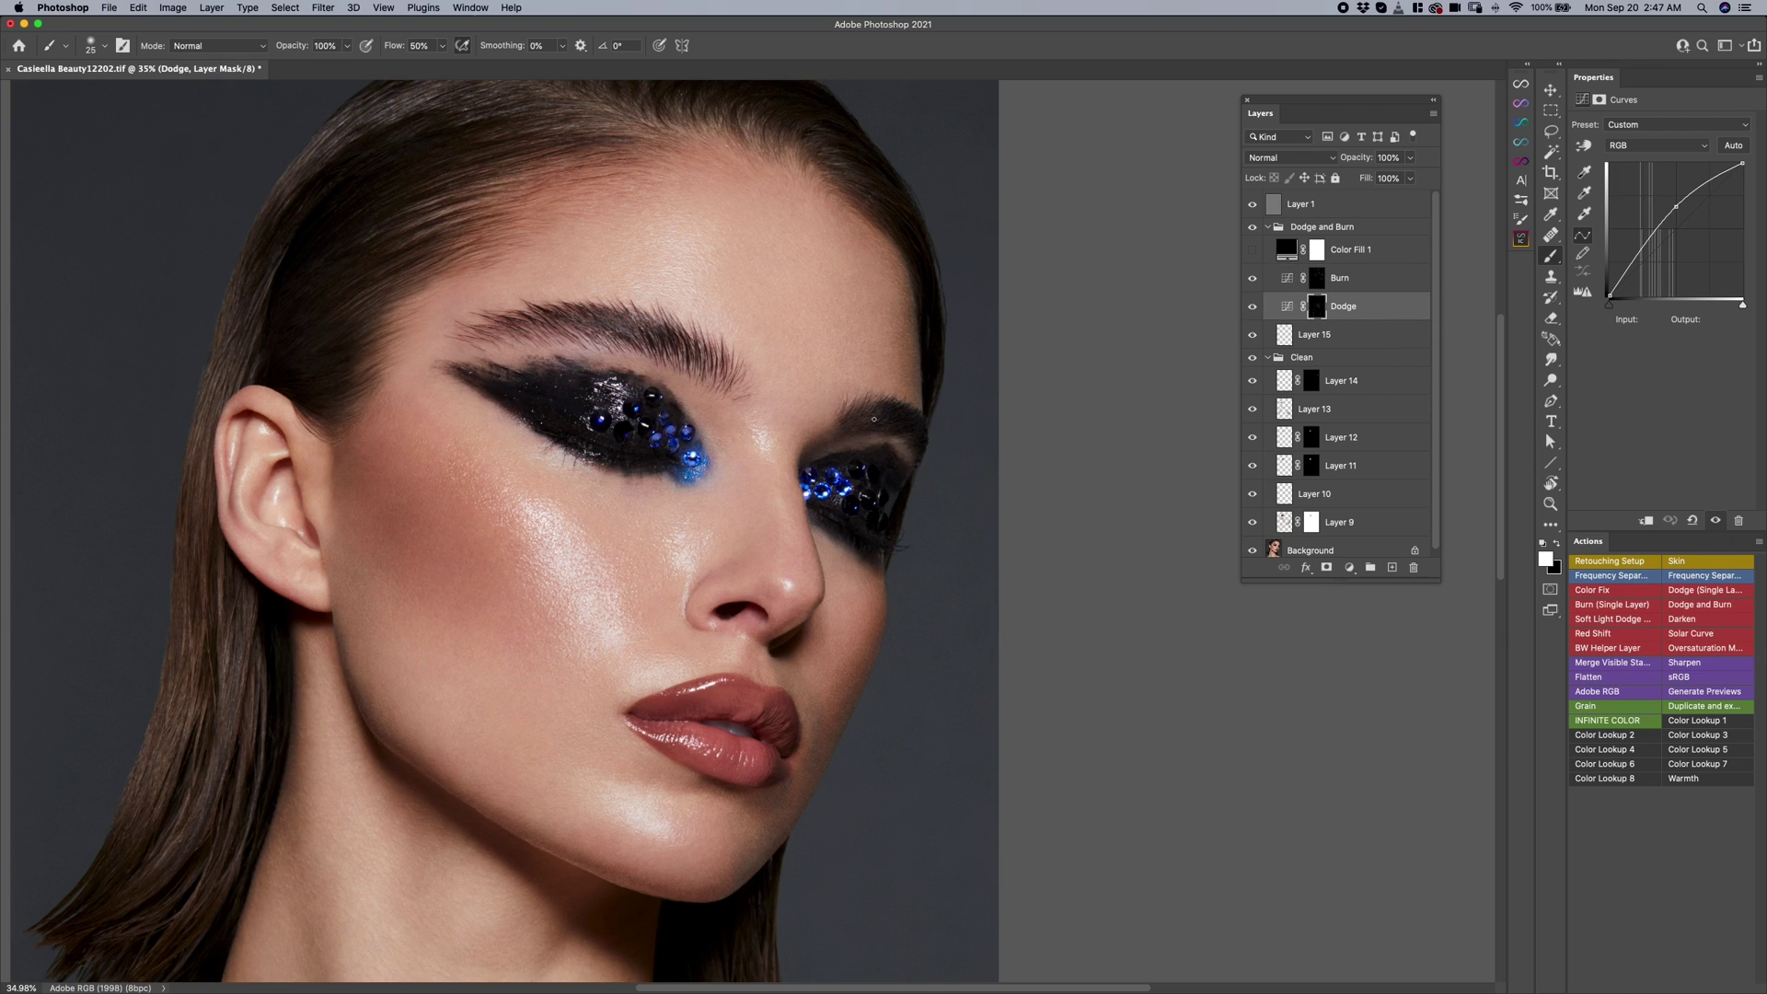